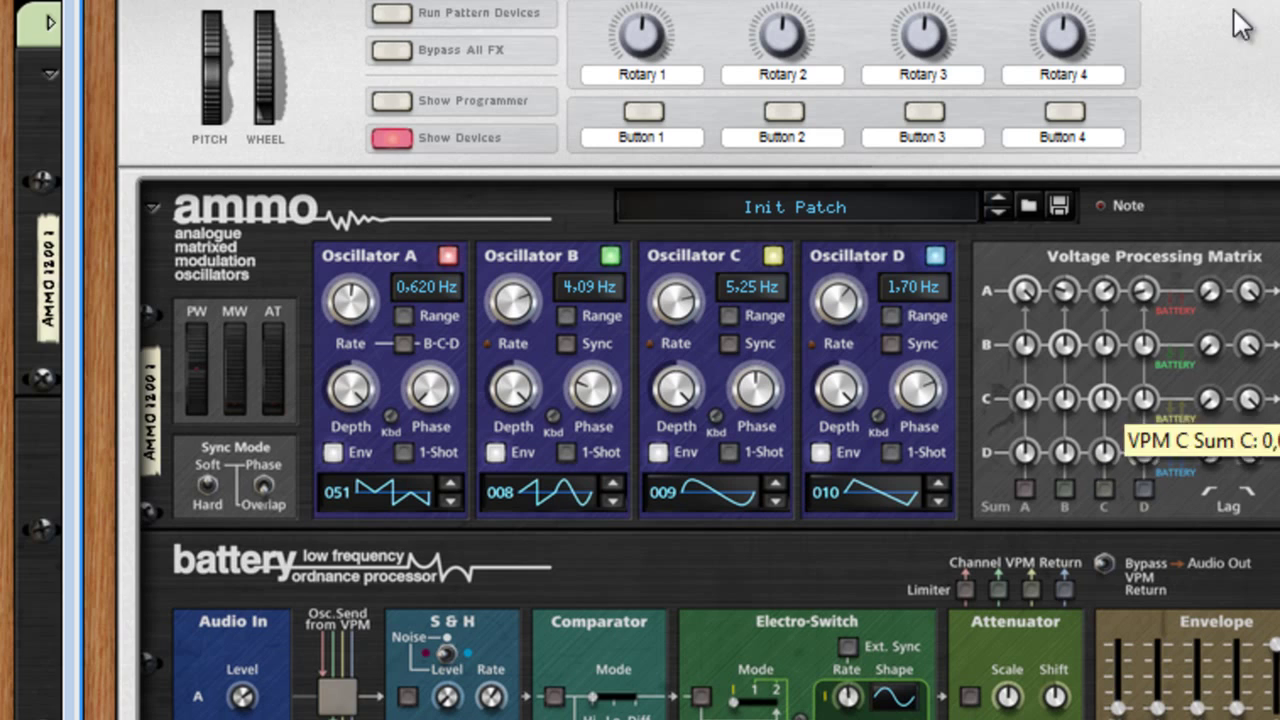
- Delete the old Ammo device only, leaving its group out of the deletion
right_click(1275, 290)
click(1275, 230)
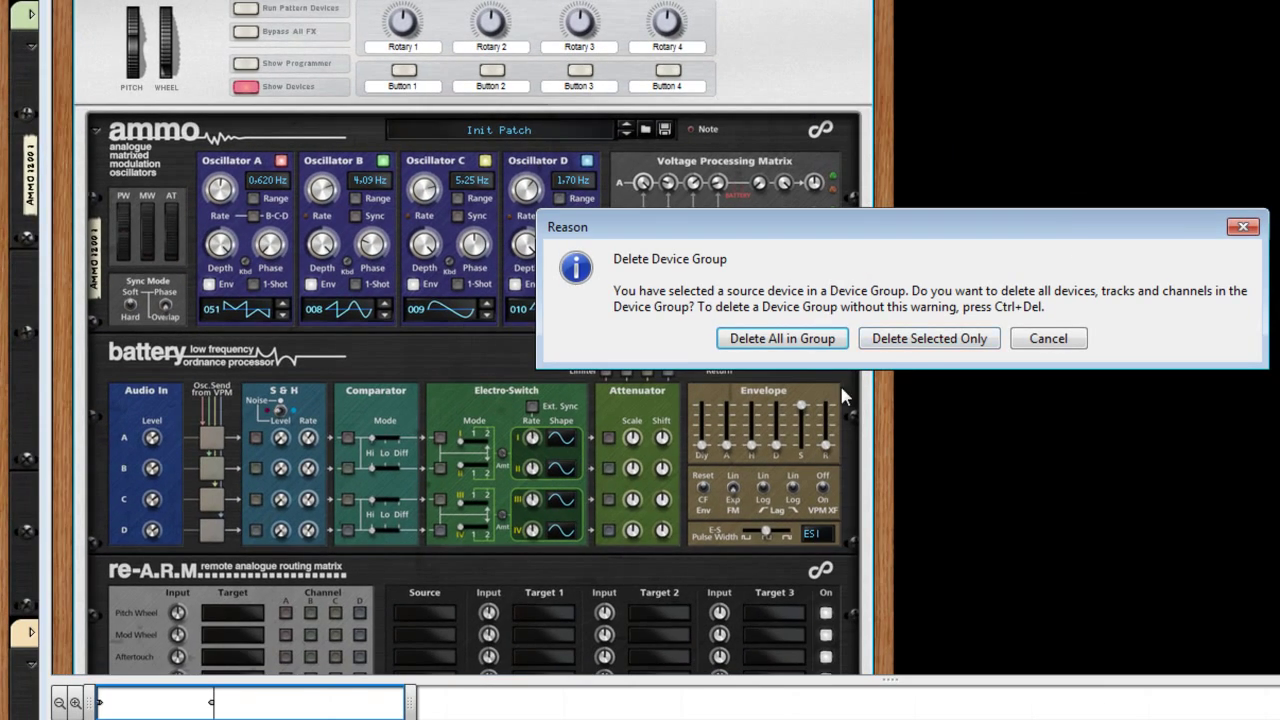
click(925, 340)
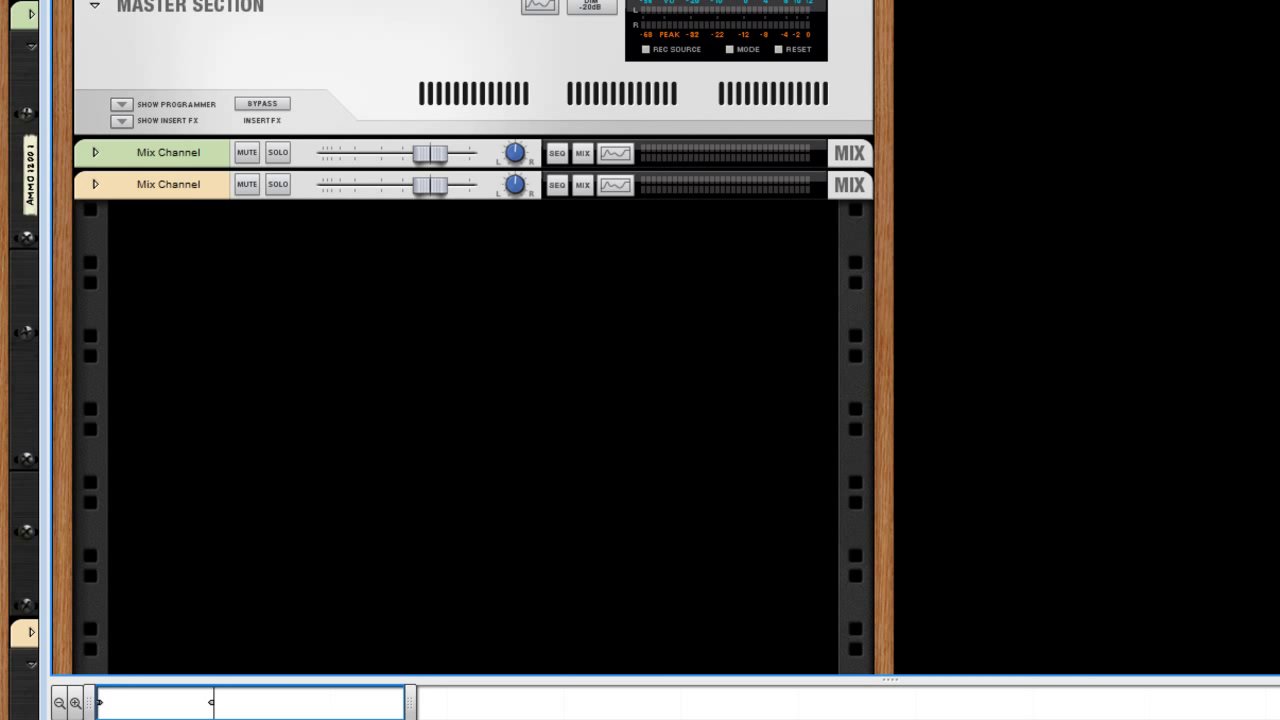
- Delete both leftover mix channels, then bring up the rack's Instruments list for a new Ammo 1200BR
click(176, 180)
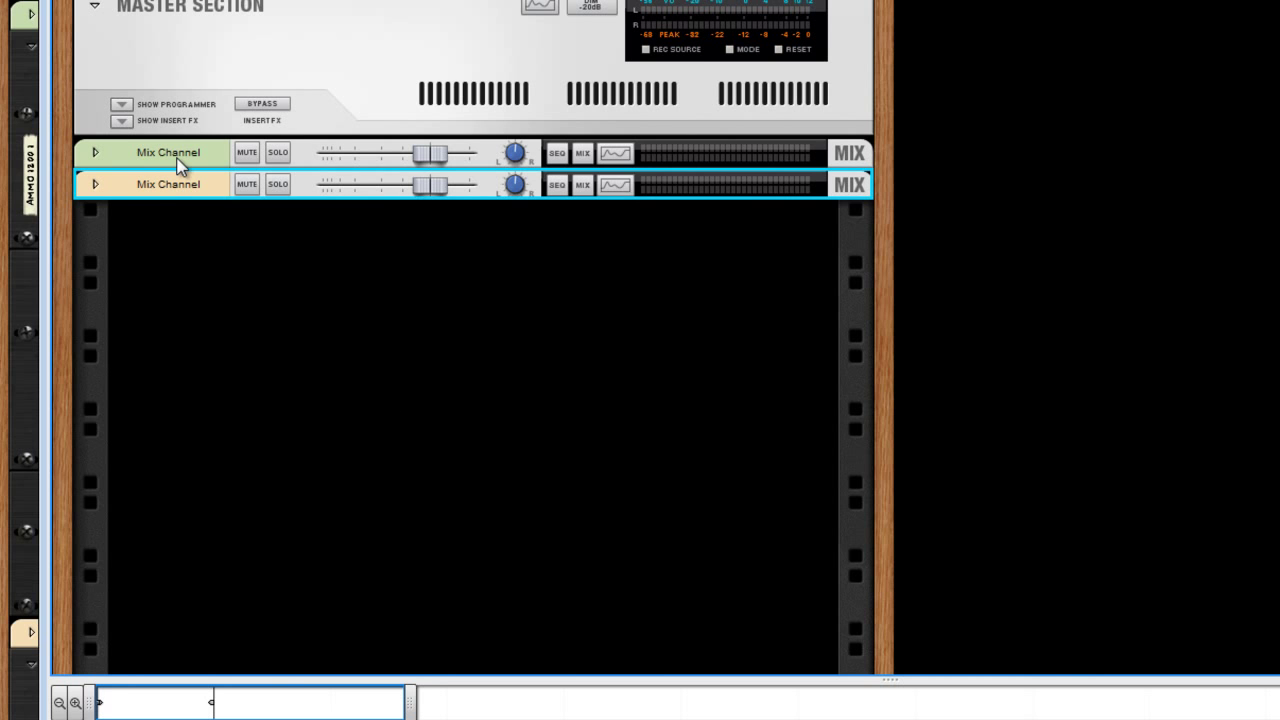
shift+click(178, 160)
right_click(178, 160)
click(240, 242)
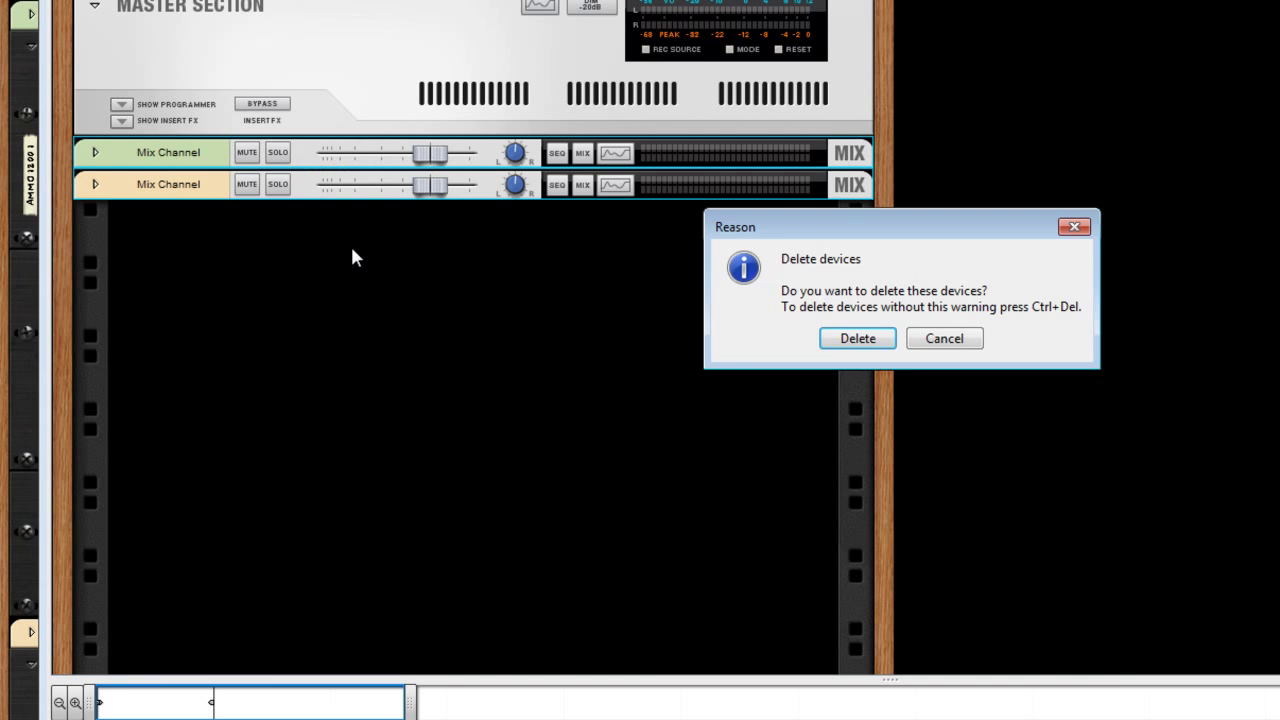
click(860, 337)
right_click(474, 289)
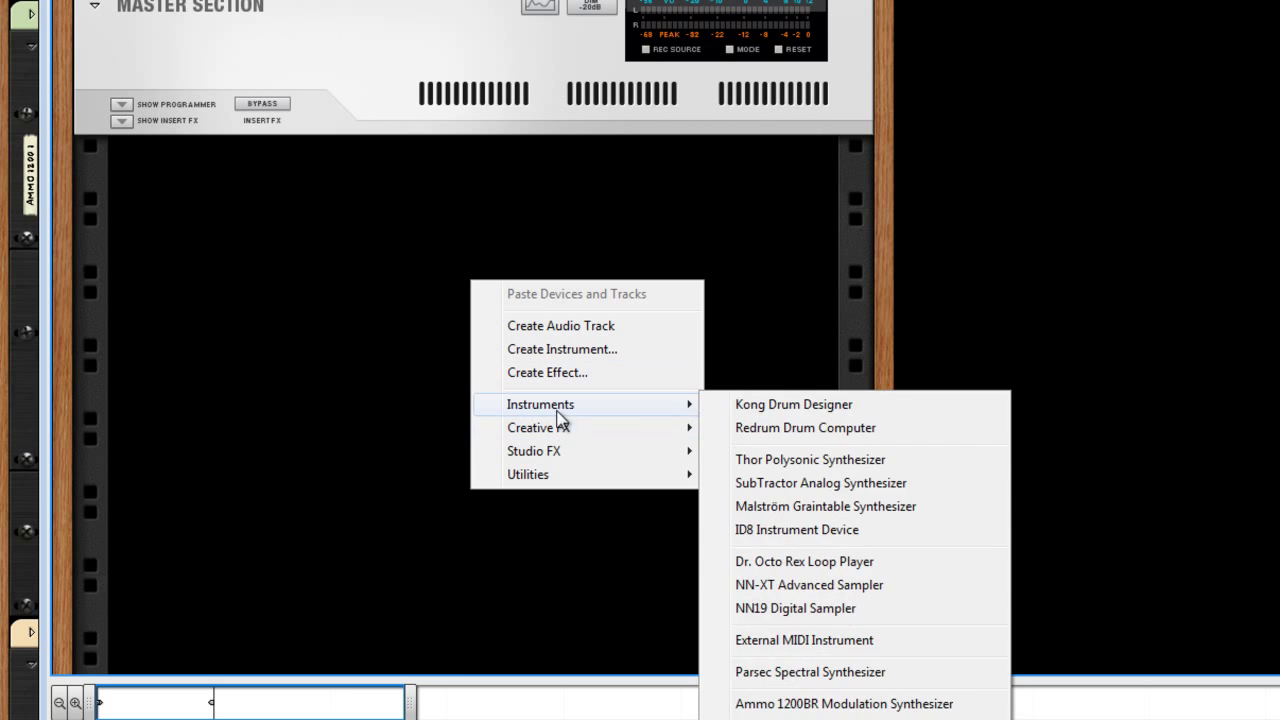
mouse_move(680, 427)
- Create the Ammo 1200BR, set Oscillator A to 0.491 Hz with the 001 sine, and flip the rack around
click(771, 700)
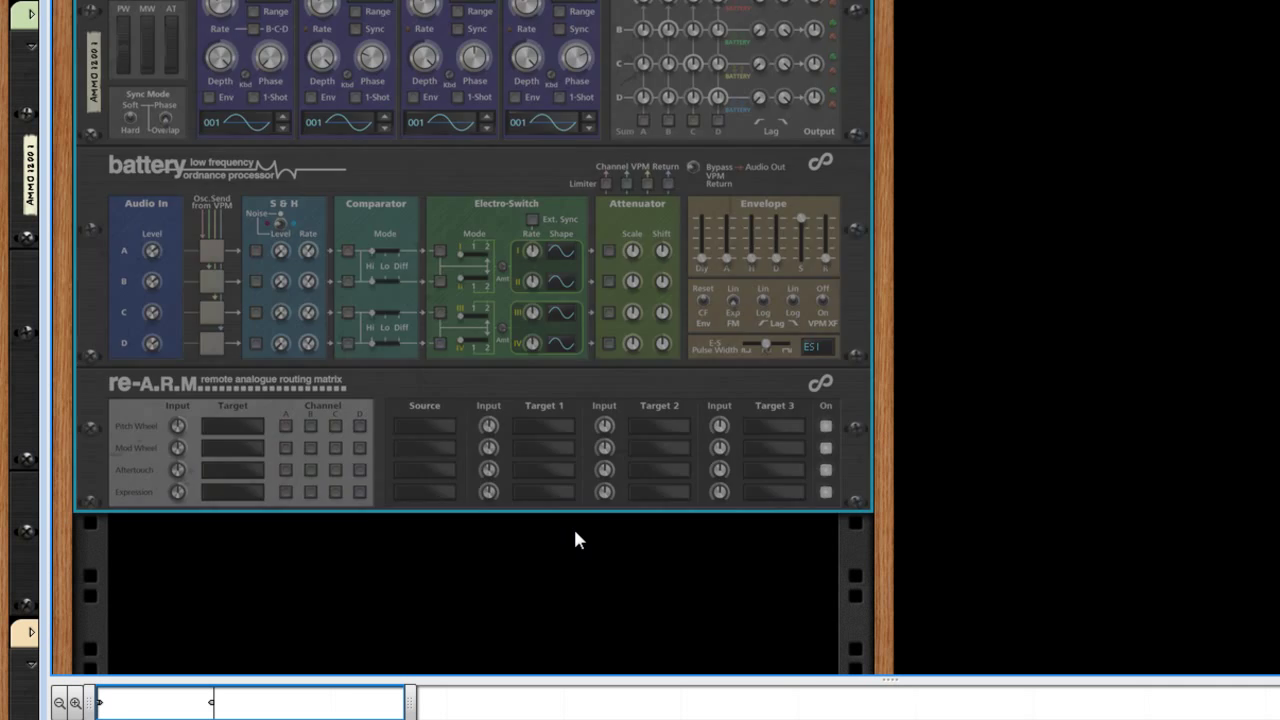
scroll(531, 483, up, 3)
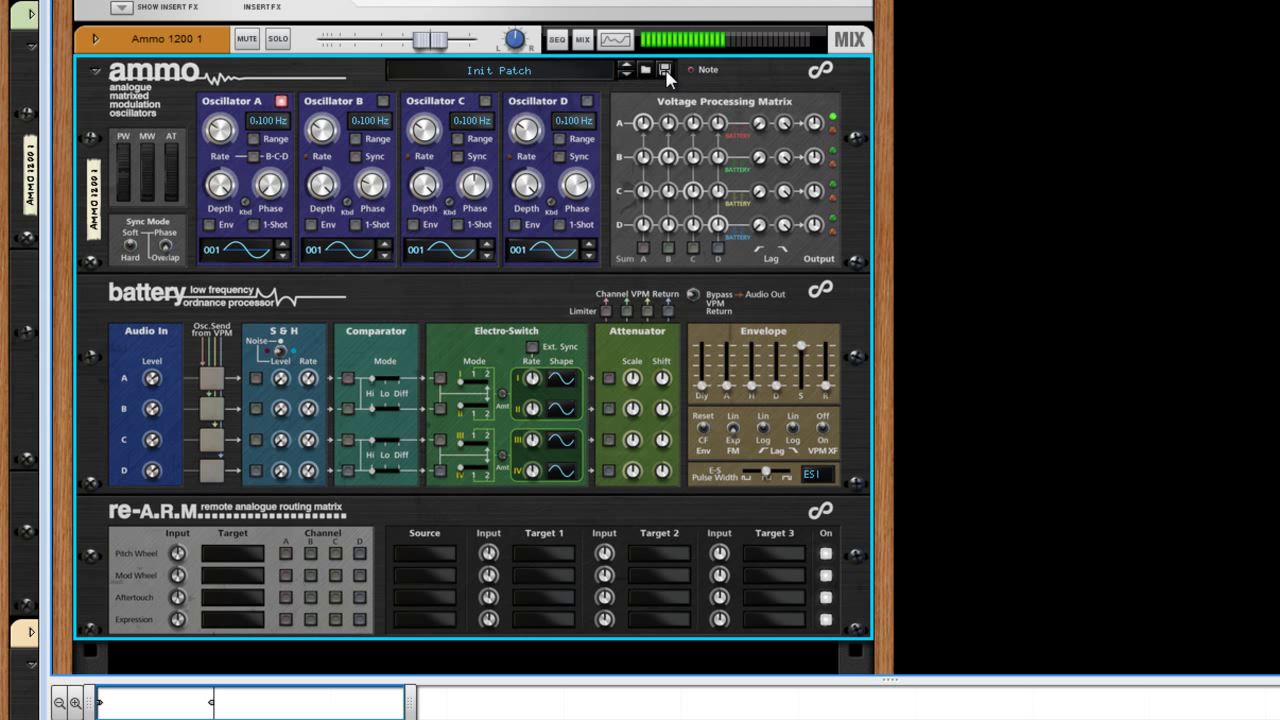
drag(227, 128, 234, 112)
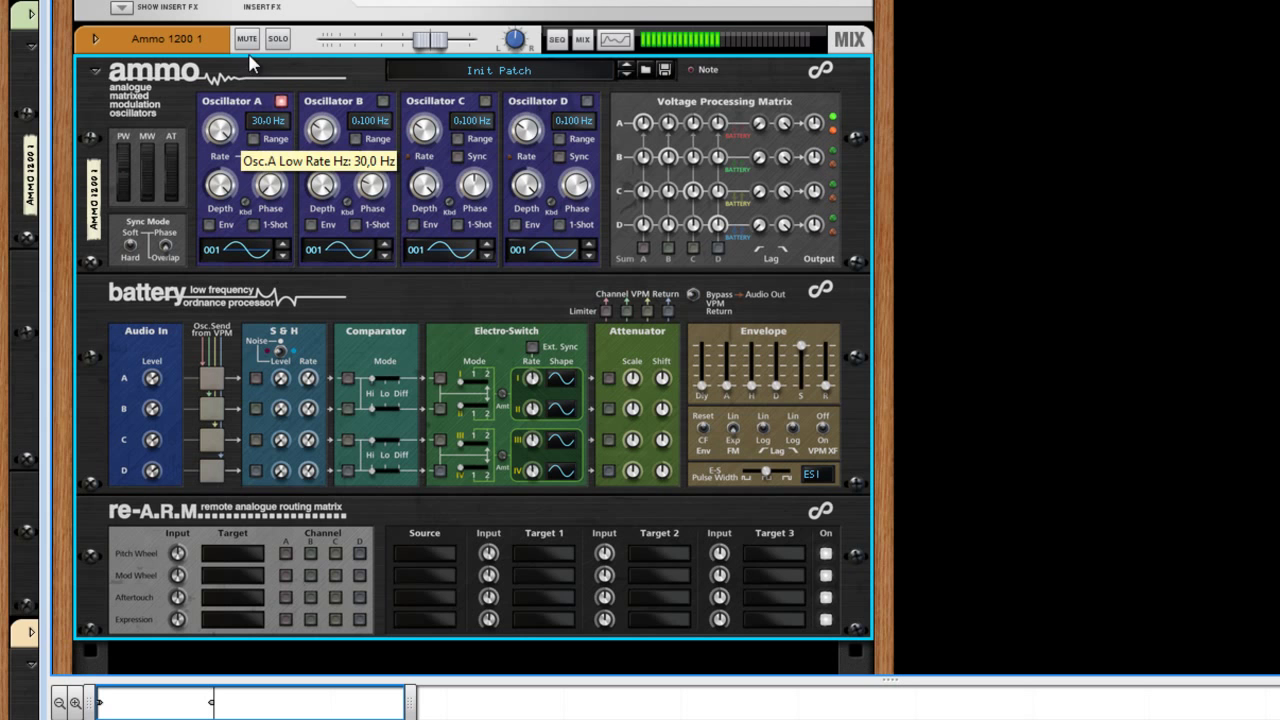
click(281, 254)
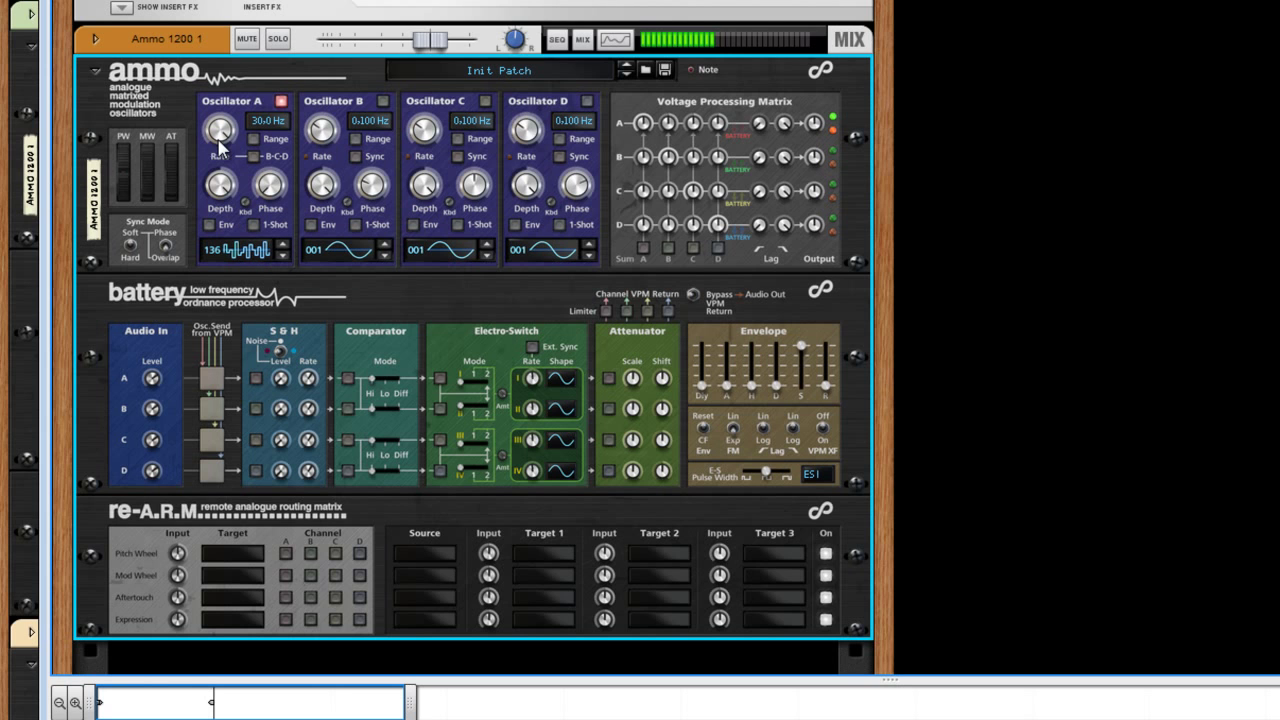
drag(217, 128, 239, 254)
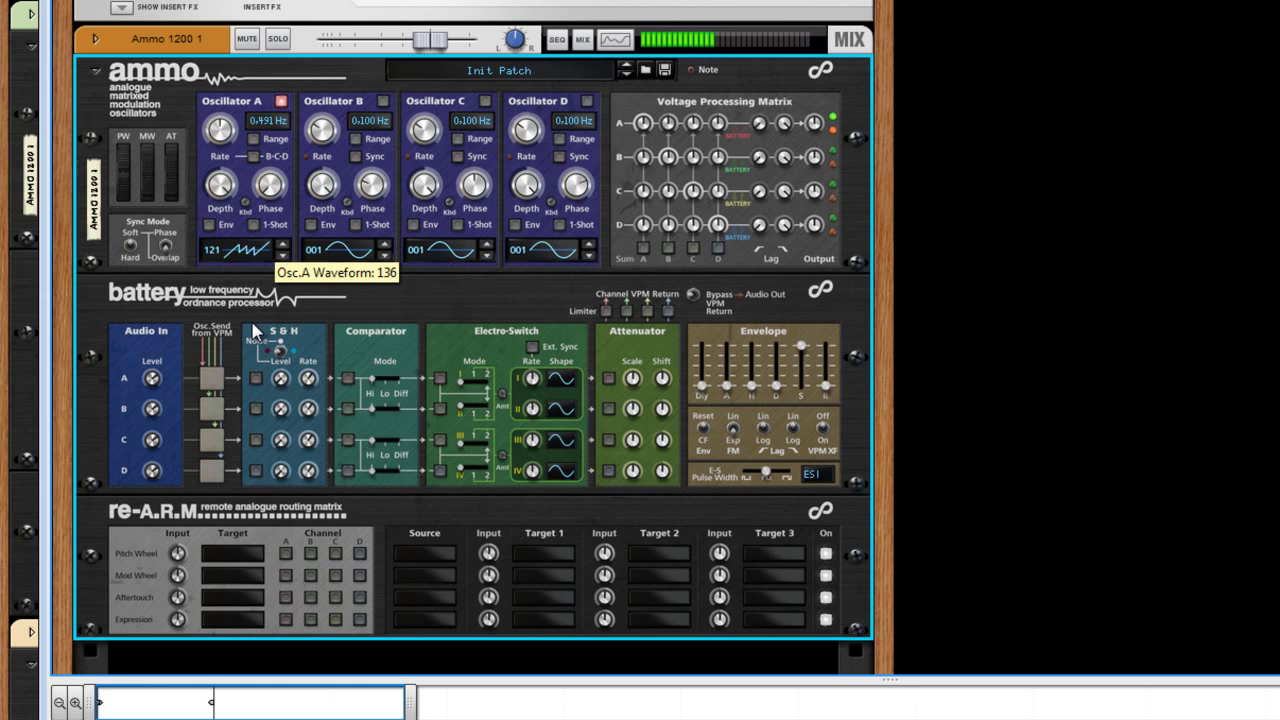
click(283, 245)
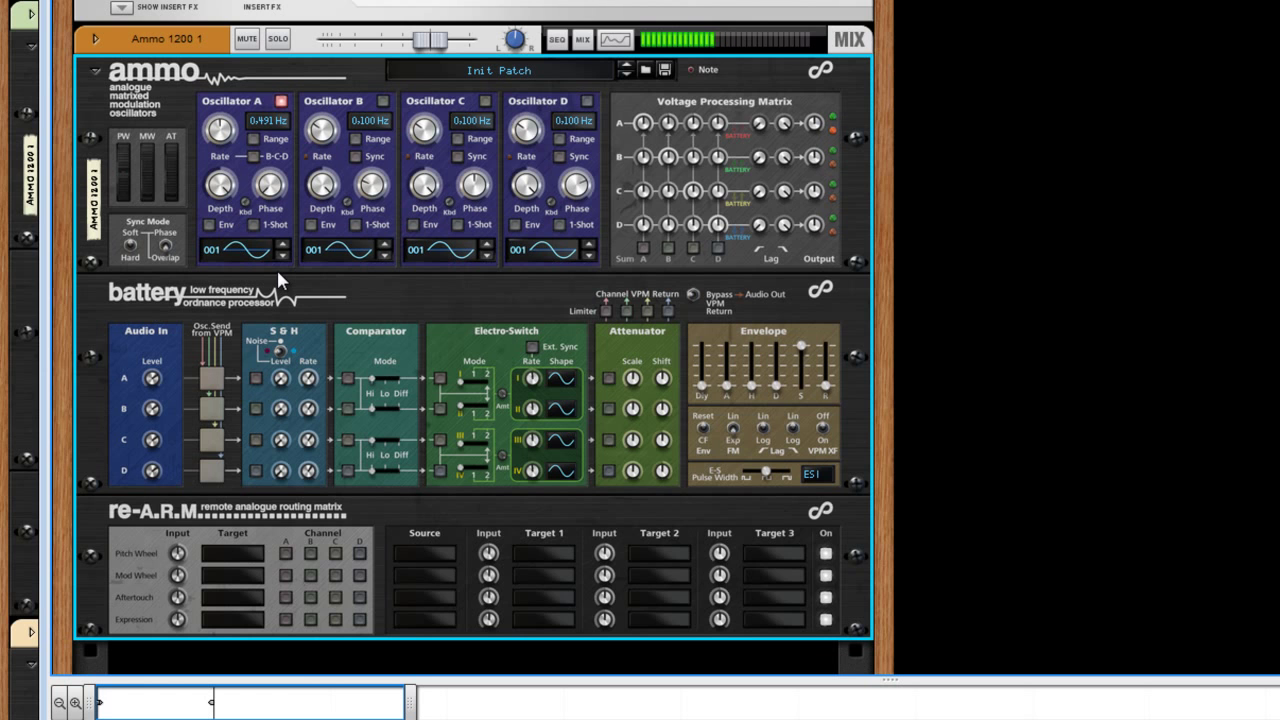
key(Tab)
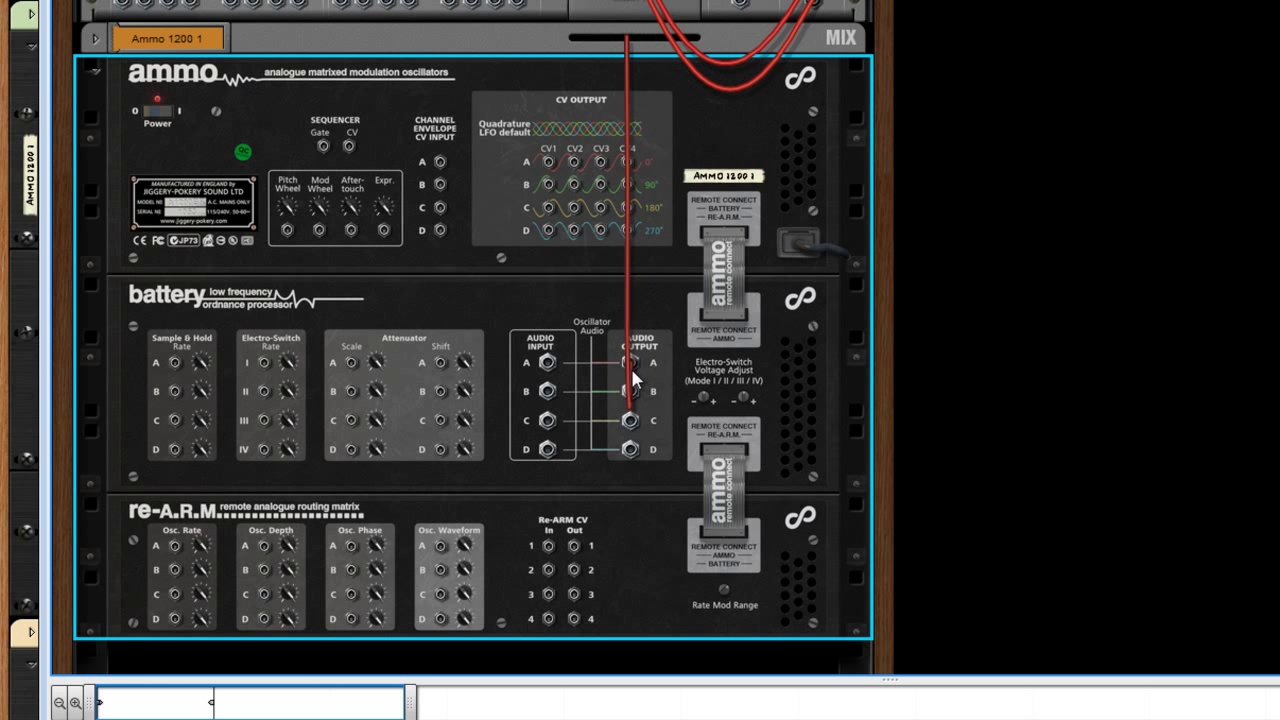
- Unplug the red cable from Battery's Audio Output A jack
drag(630, 362, 606, 392)
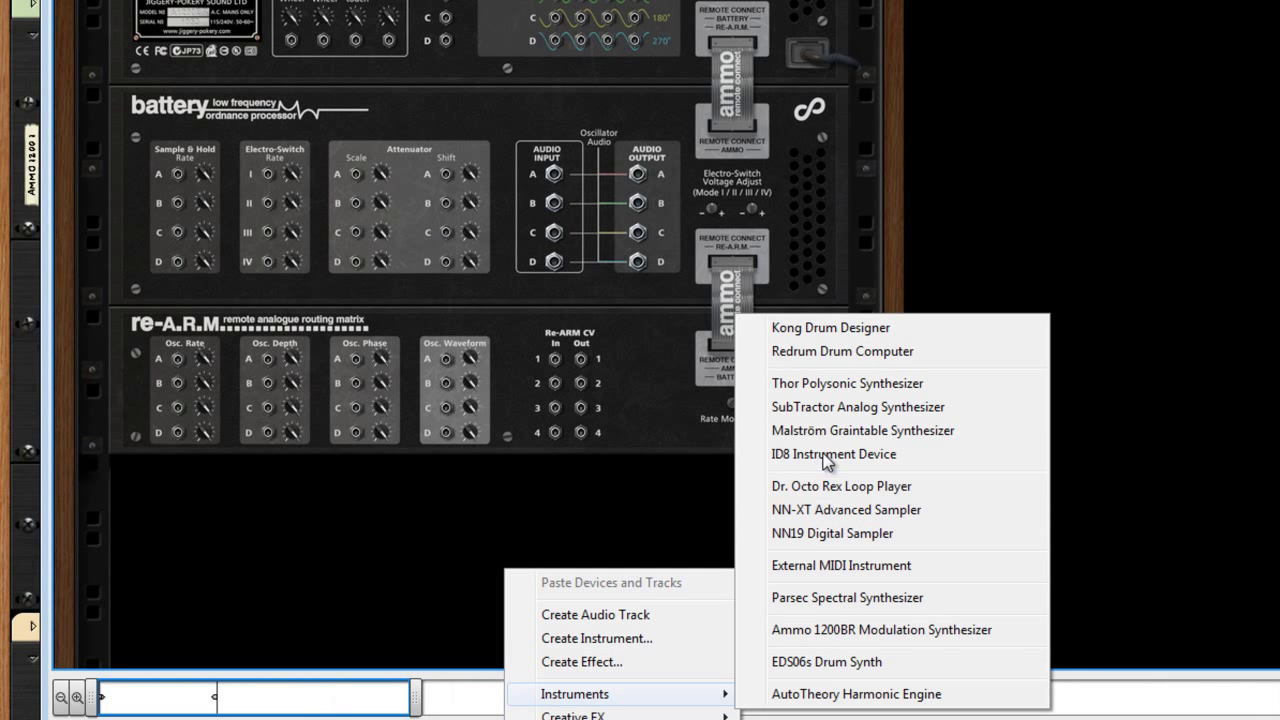
- Add a Malström Graintable Synthesizer, cable it to Ammo's CV1 output, and return to the front panels
click(820, 432)
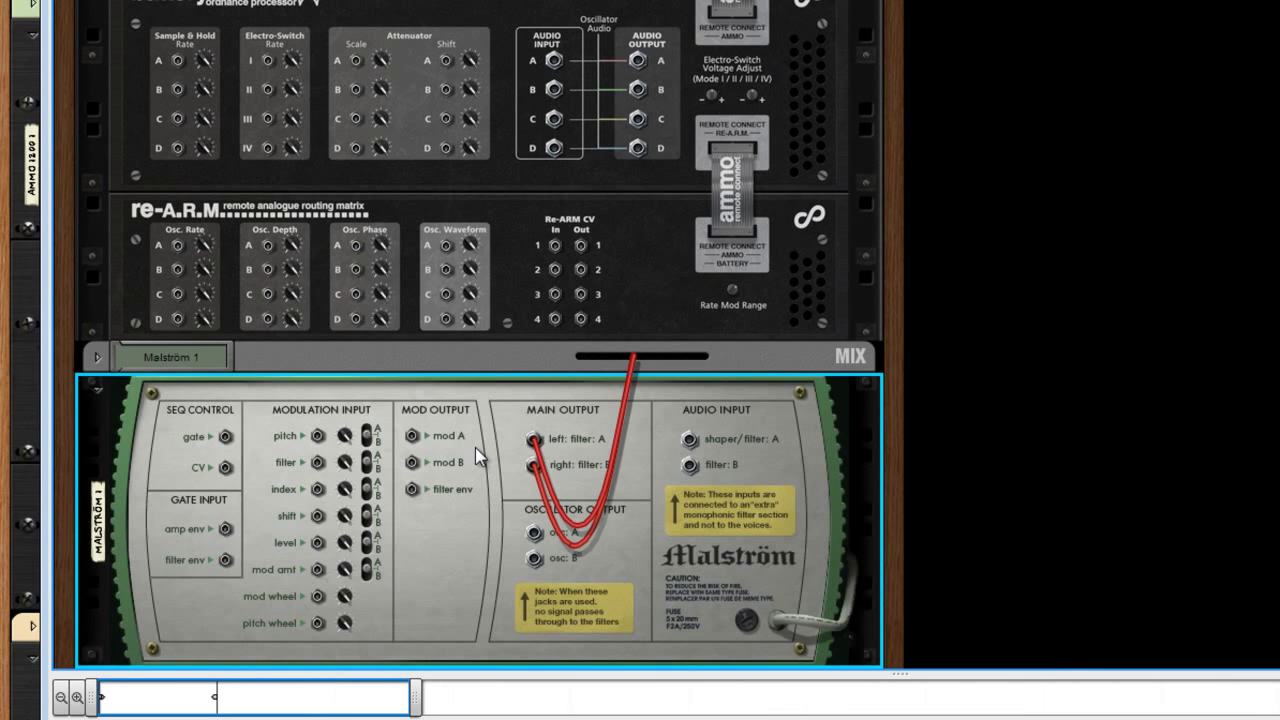
drag(318, 516, 553, 137)
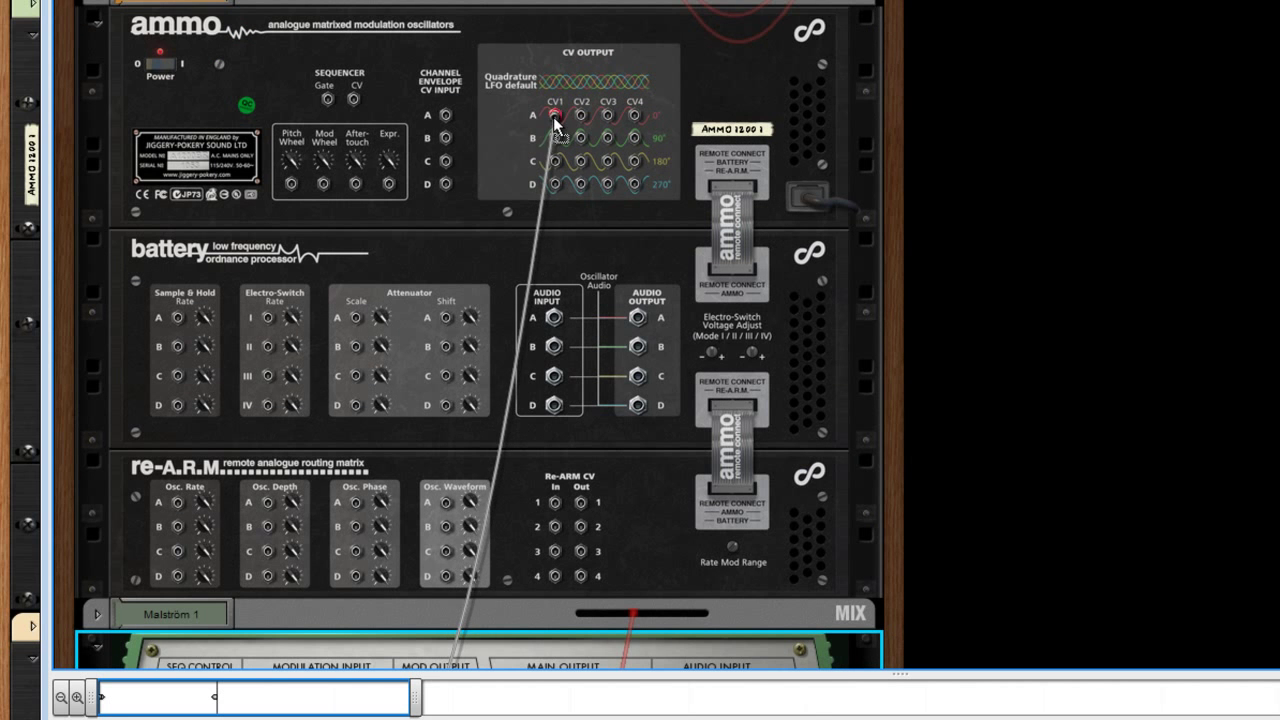
scroll(520, 250, down, 1)
key(Tab)
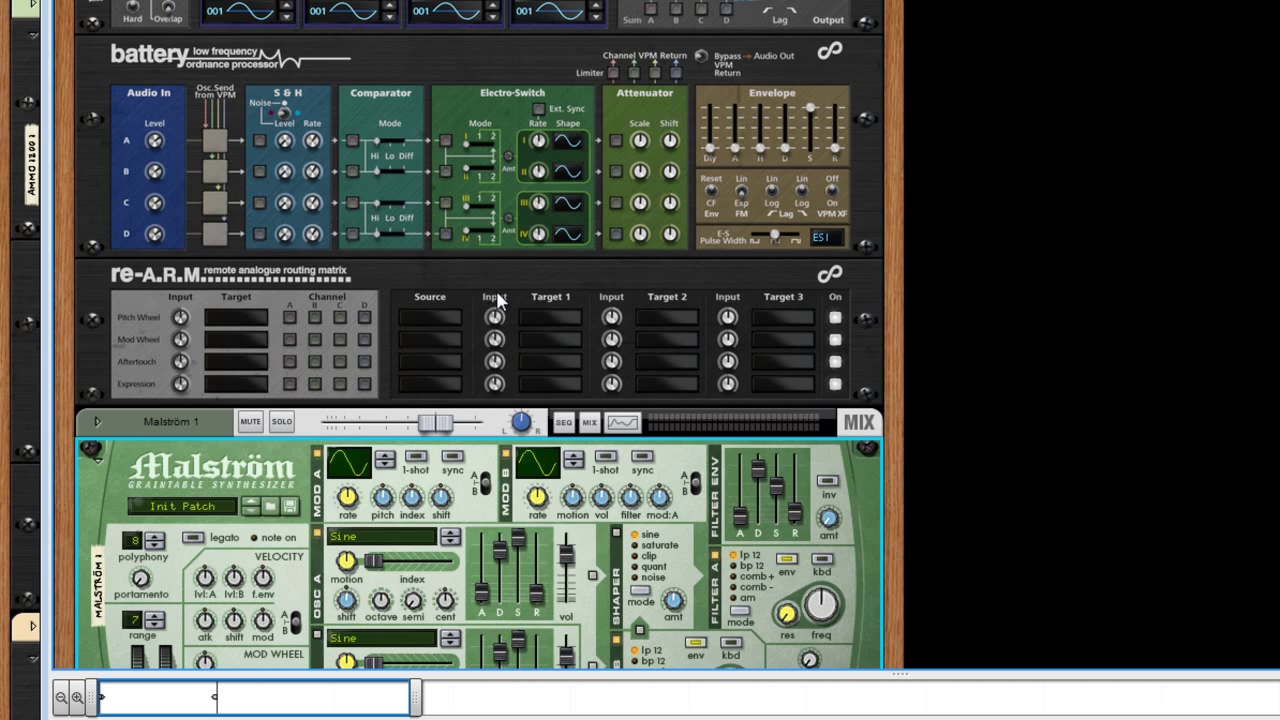
scroll(432, 193, up, 3)
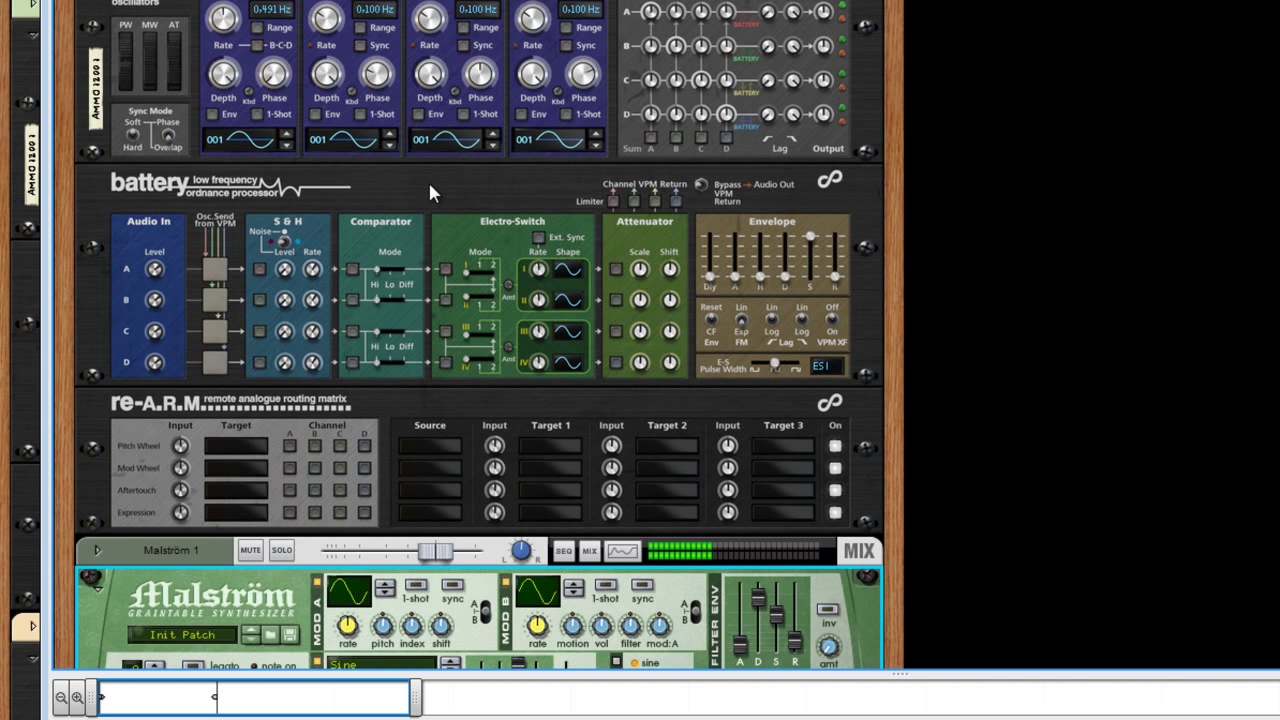
- Sweep Oscillator A's rate to 0.558 Hz, try waveform 058, then reset it to the 001 sine
scroll(425, 177, up, 2)
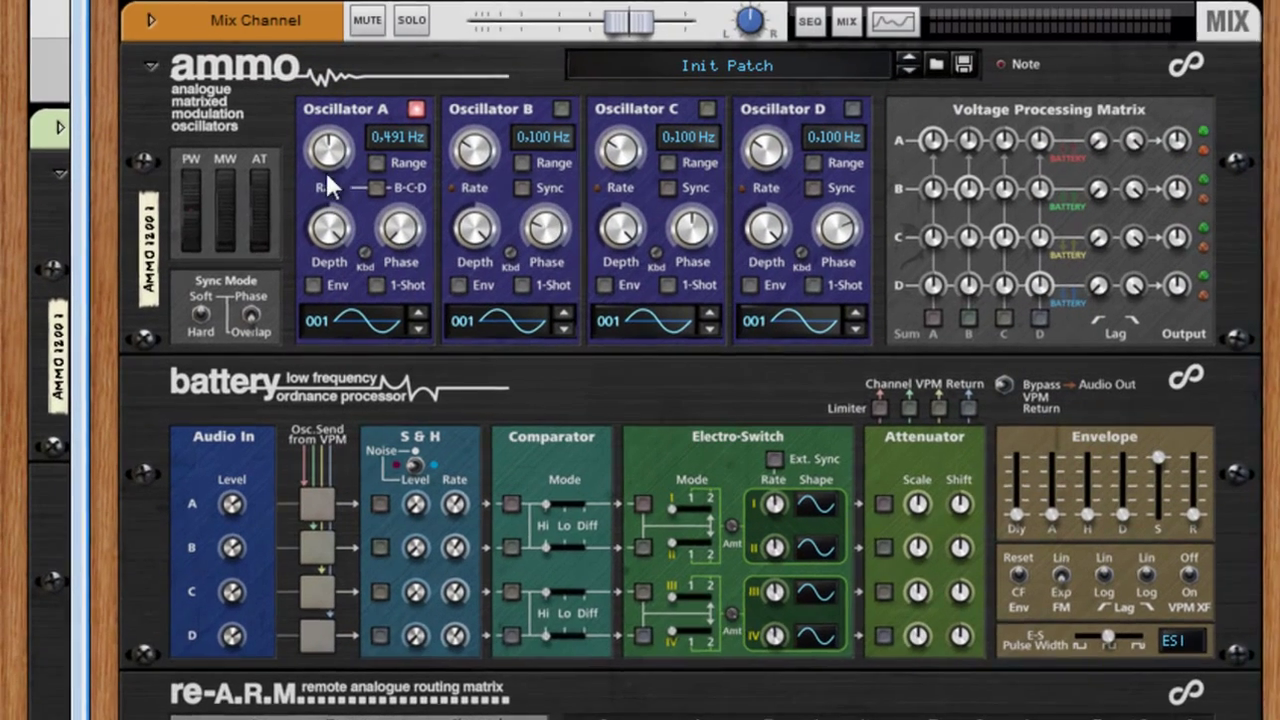
drag(224, 110, 229, 103)
mouse_move(340, 150)
mouse_down()
mouse_move(357, 117)
mouse_move(358, 153)
mouse_up()
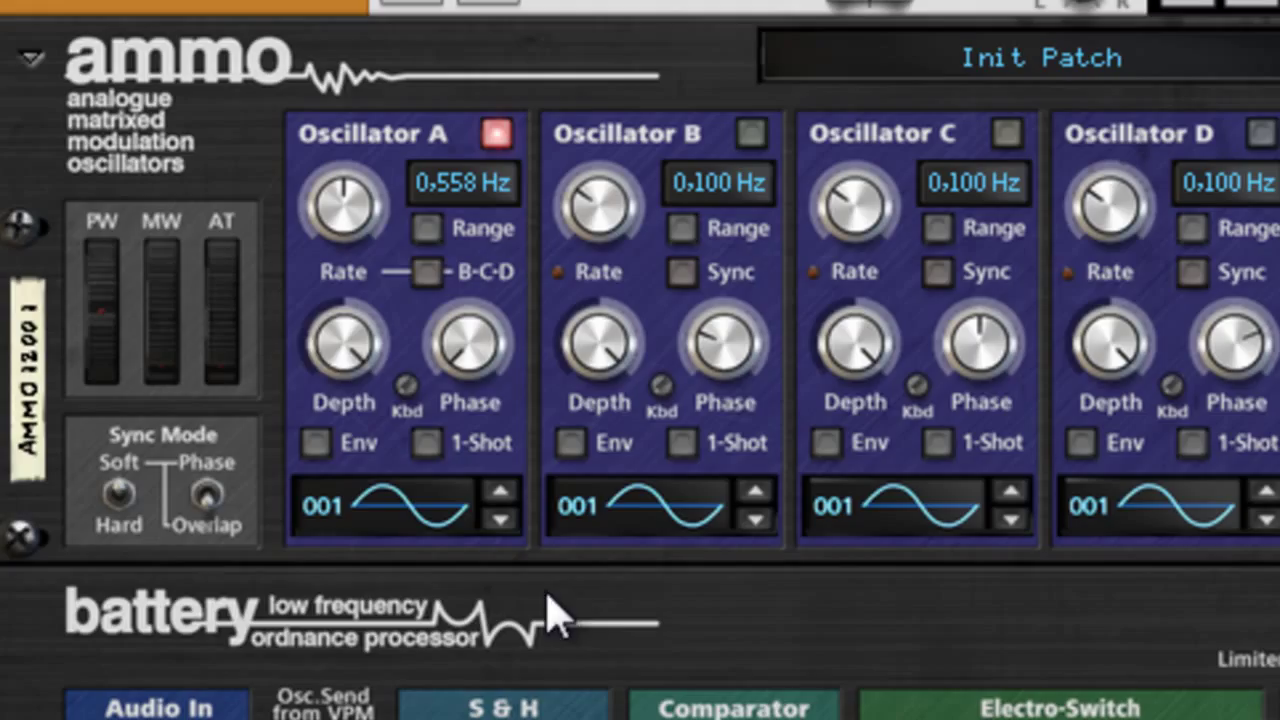
drag(415, 530, 491, 263)
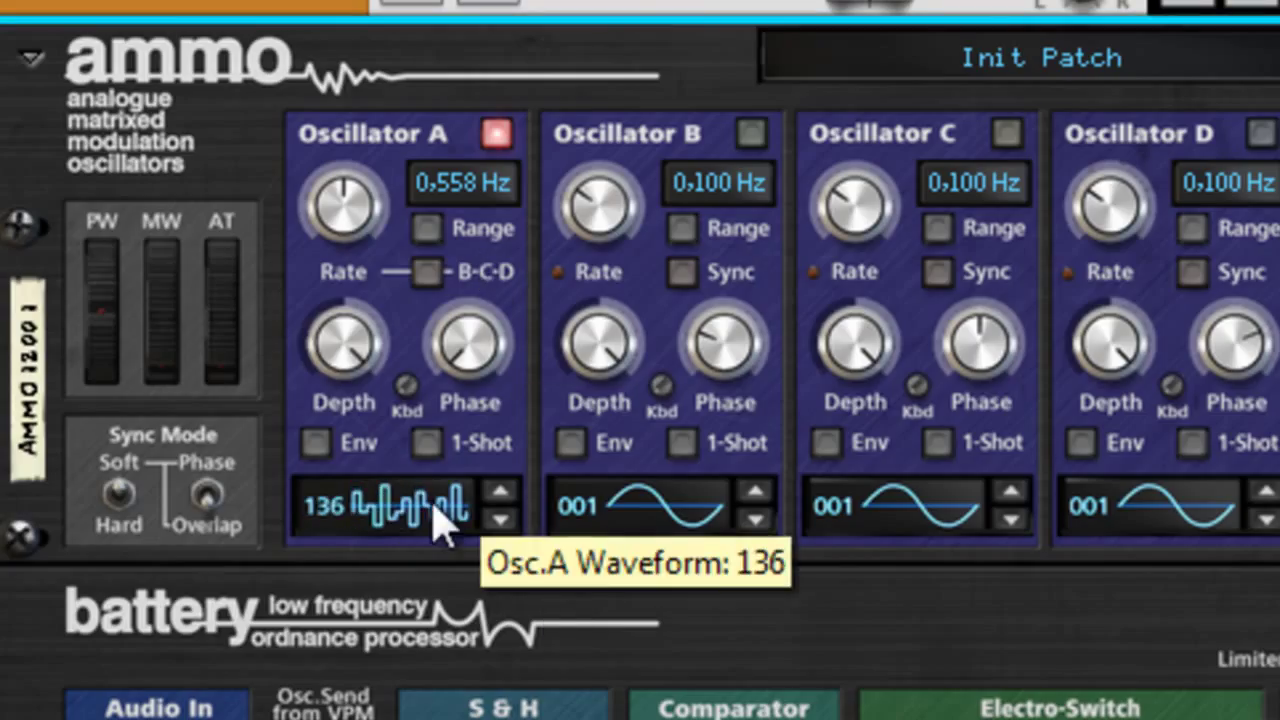
drag(440, 520, 475, 620)
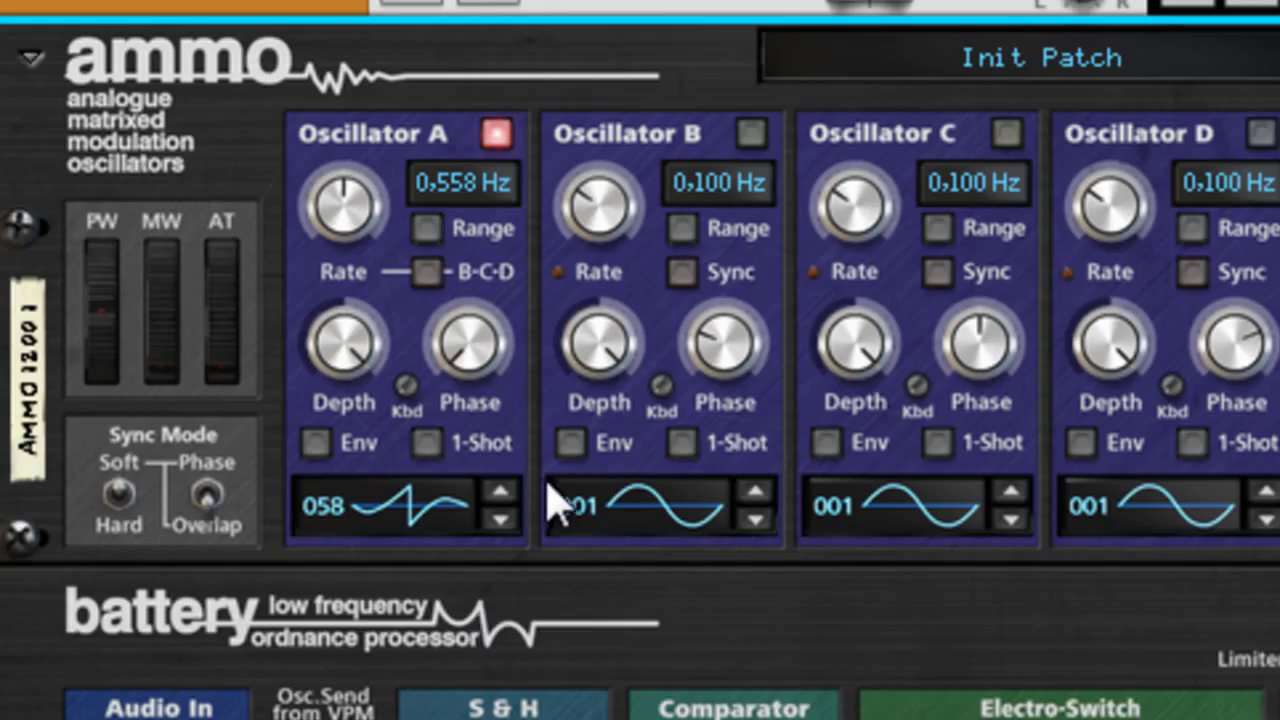
click(500, 494)
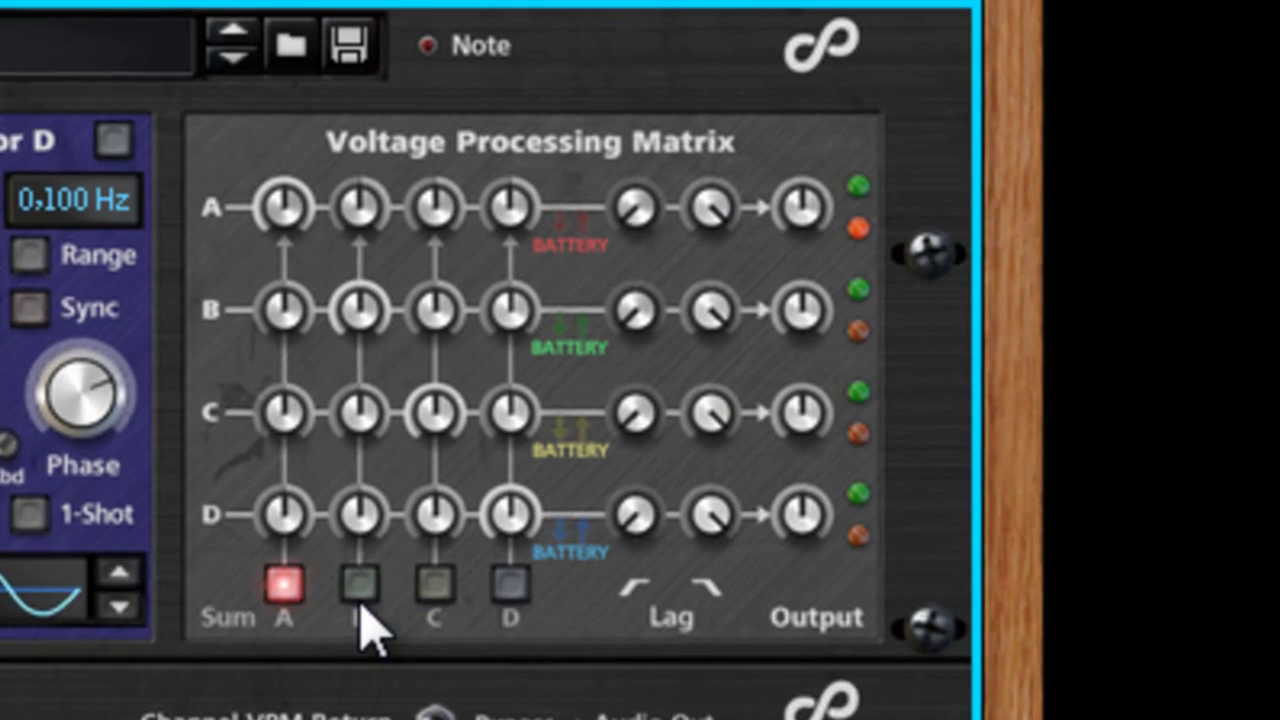
- Turn on the Sum B, Sum C and Sum D buttons in the Voltage Processing Matrix
click(263, 592)
click(340, 594)
click(418, 596)
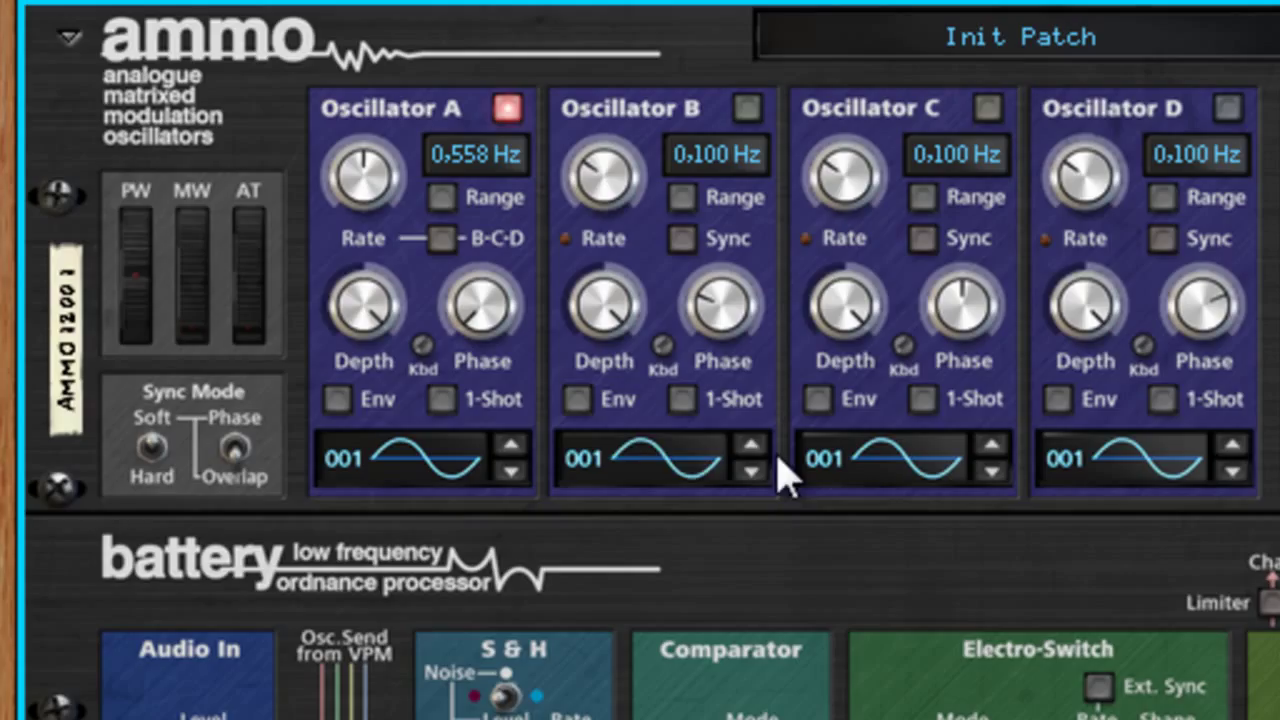
- Step Oscillator B's waveform to 009 and Oscillator C's to 012
click(751, 445)
click(751, 445)
click(751, 445)
click(751, 445)
click(751, 445)
click(751, 445)
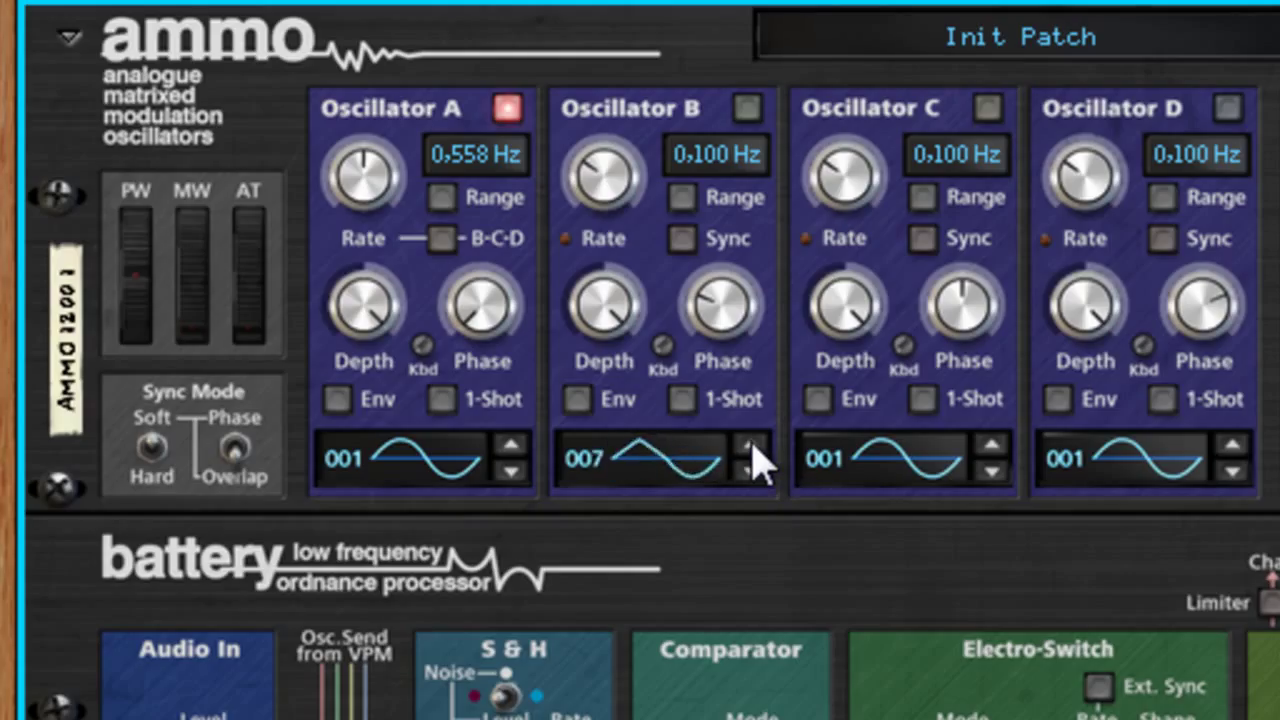
click(751, 445)
click(751, 445)
click(991, 445)
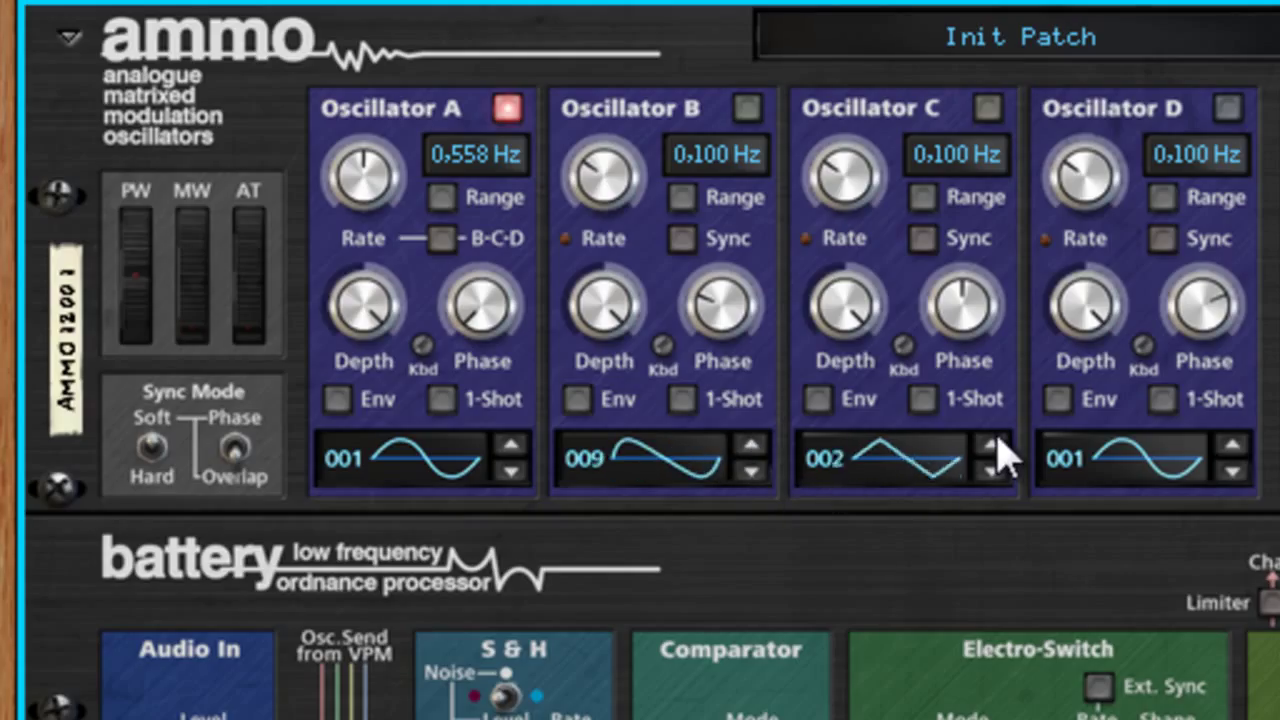
click(991, 445)
click(991, 445)
click(991, 445)
click(995, 442)
click(995, 442)
click(995, 442)
click(995, 442)
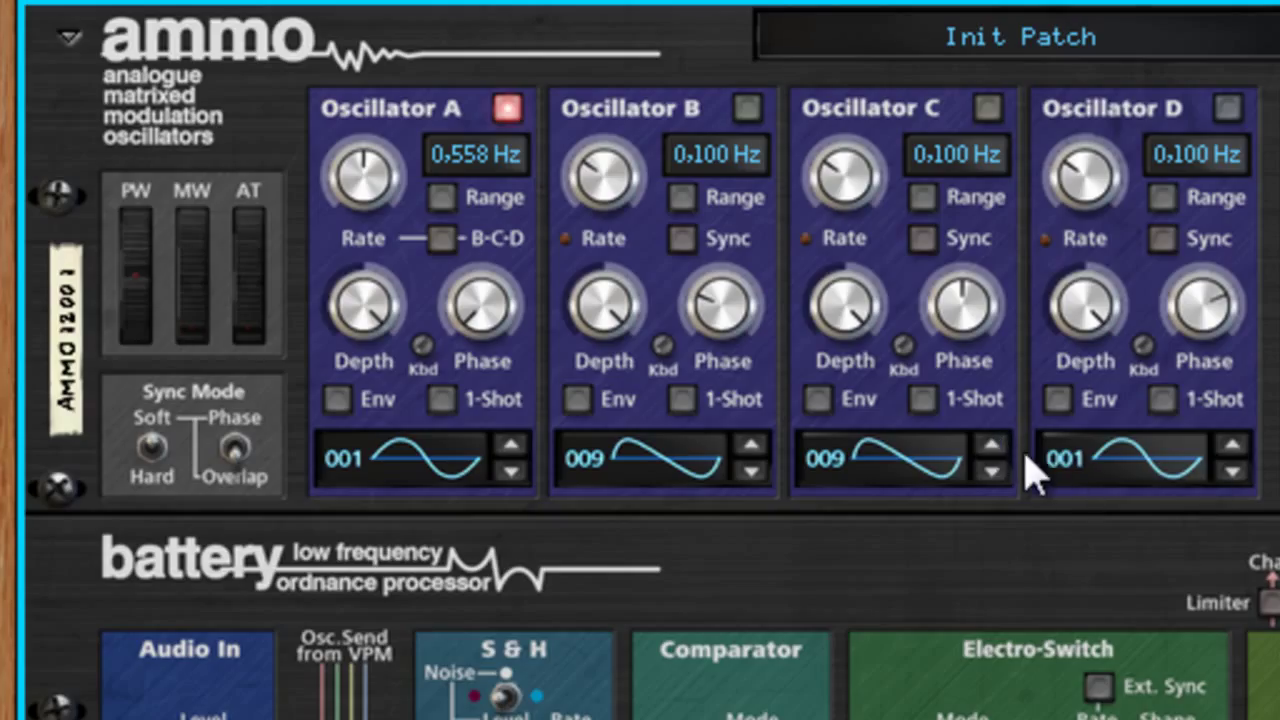
click(997, 447)
click(995, 447)
click(995, 447)
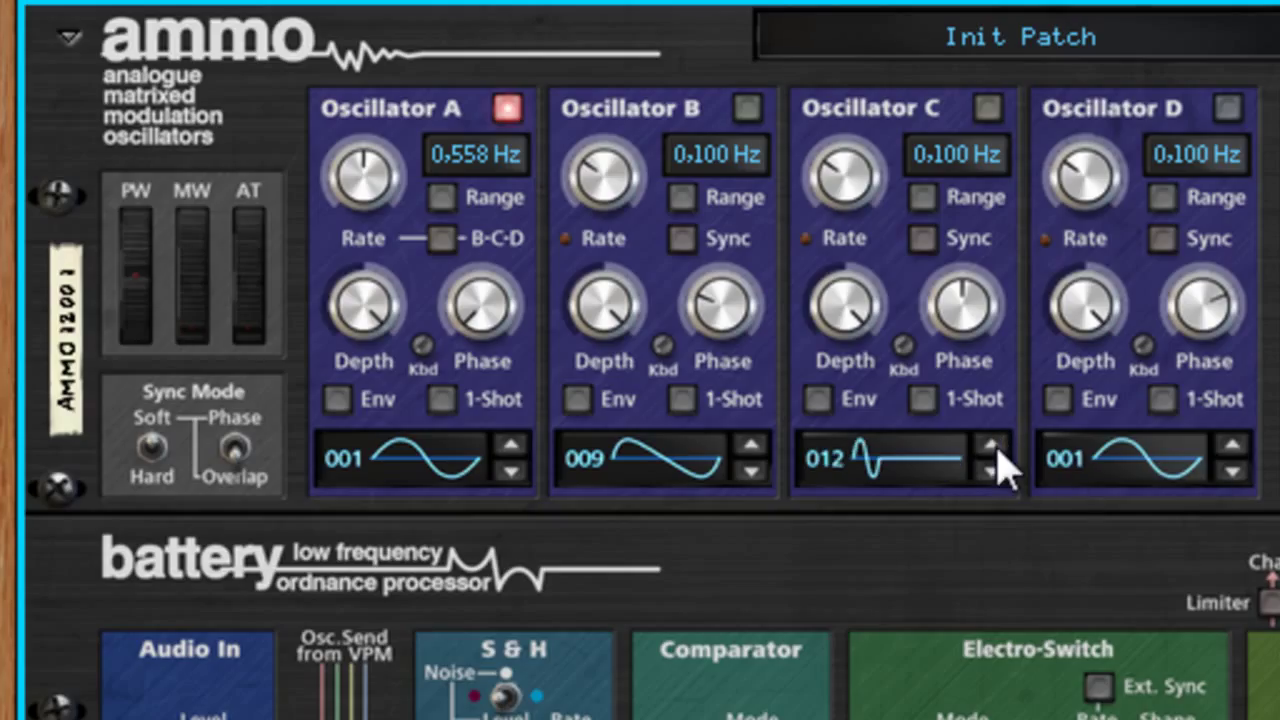
- Advance Oscillator D's waveform to 017
click(1231, 446)
click(1231, 446)
click(1231, 446)
double_click(1231, 446)
double_click(1231, 446)
double_click(1231, 446)
click(1231, 446)
double_click(1231, 446)
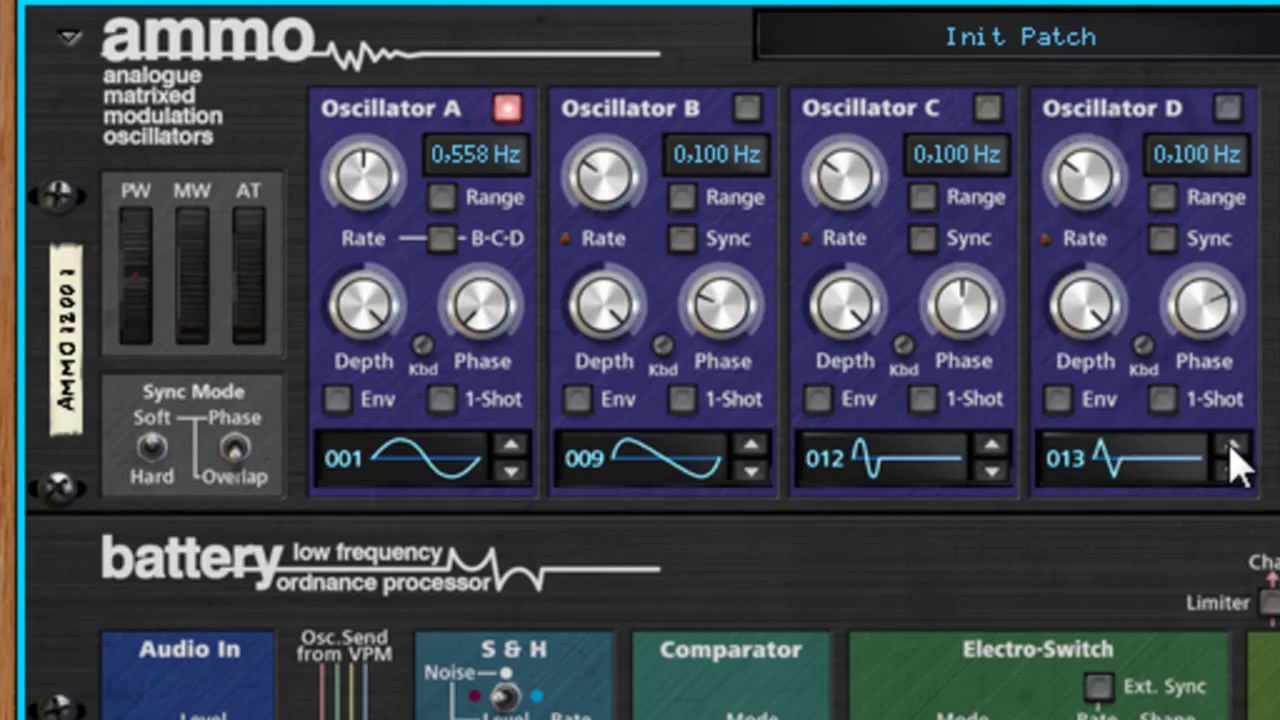
click(1231, 446)
click(1231, 446)
click(1231, 446)
click(1231, 446)
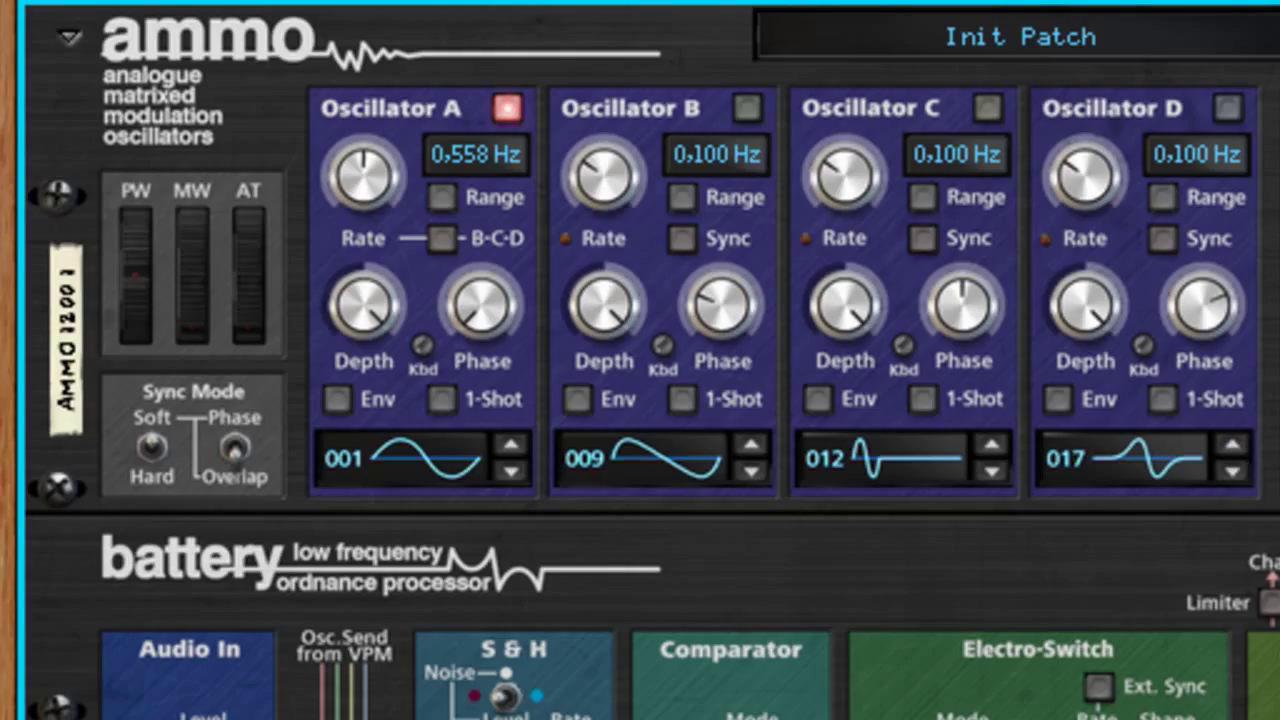
- Switch on Oscillators B, C and D and raise their rates to 0.384, 0.619 and 0.409 Hz
click(747, 108)
click(987, 108)
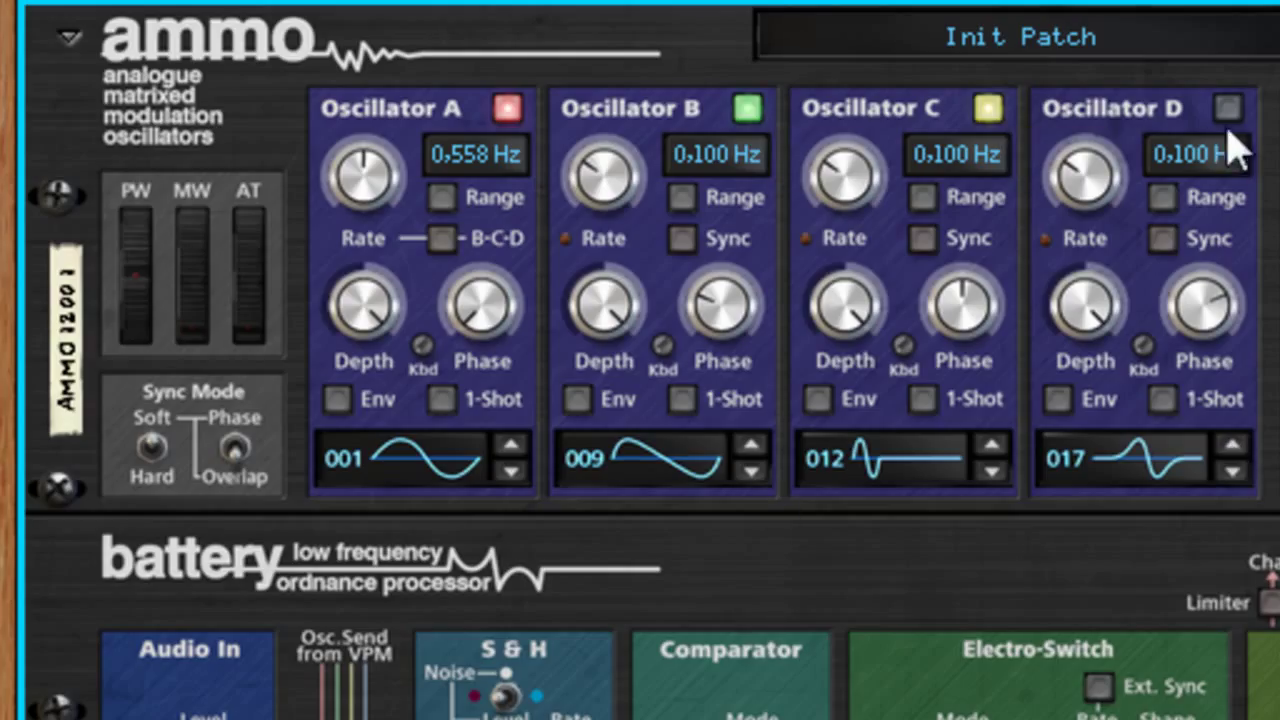
click(1228, 108)
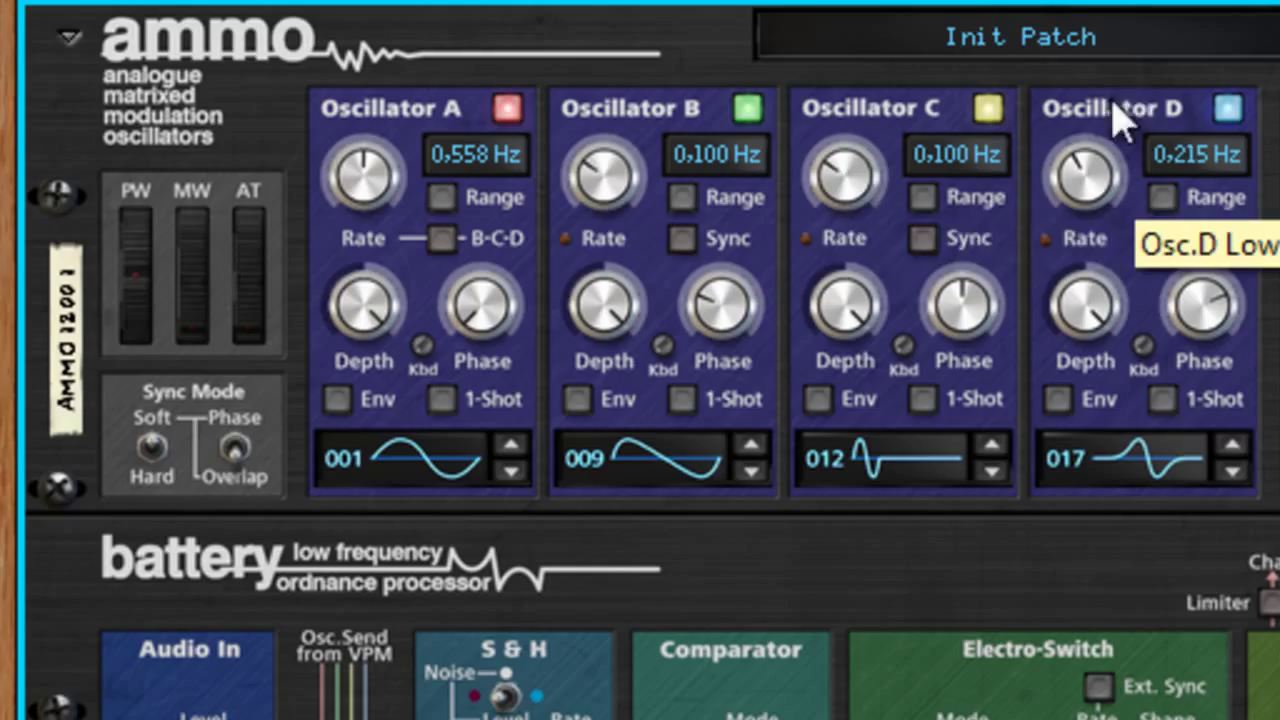
drag(1122, 120, 1138, 66)
drag(845, 178, 869, 62)
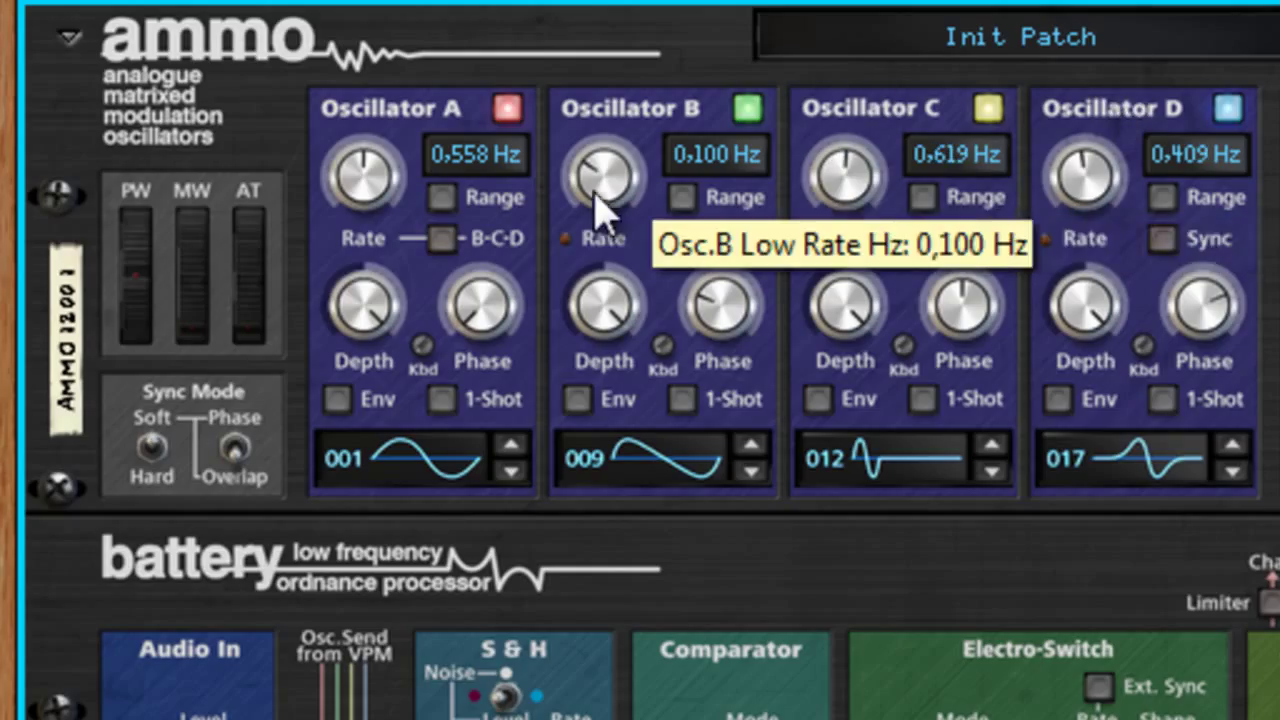
drag(600, 210, 566, 109)
drag(606, 200, 600, 177)
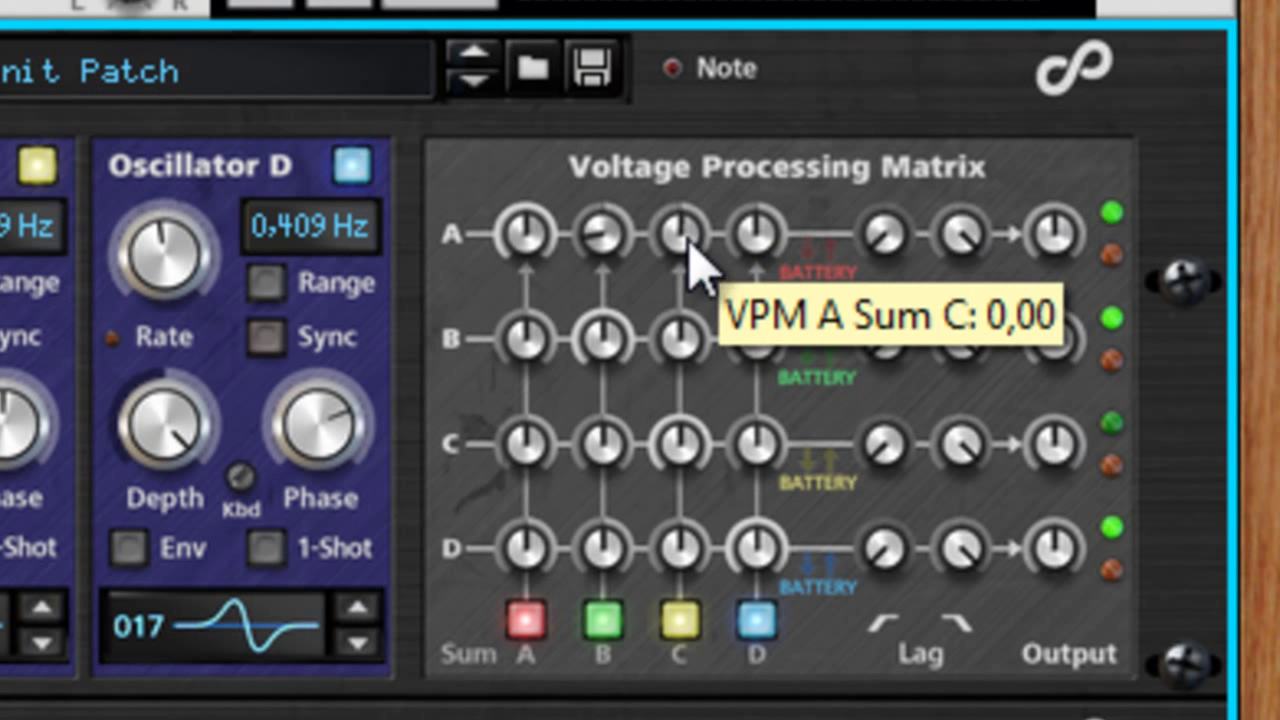
- Set row A's Sum amounts to 0.87 for Oscillator C and -0.84 for D, with B at -0.75
drag(694, 257, 720, 165)
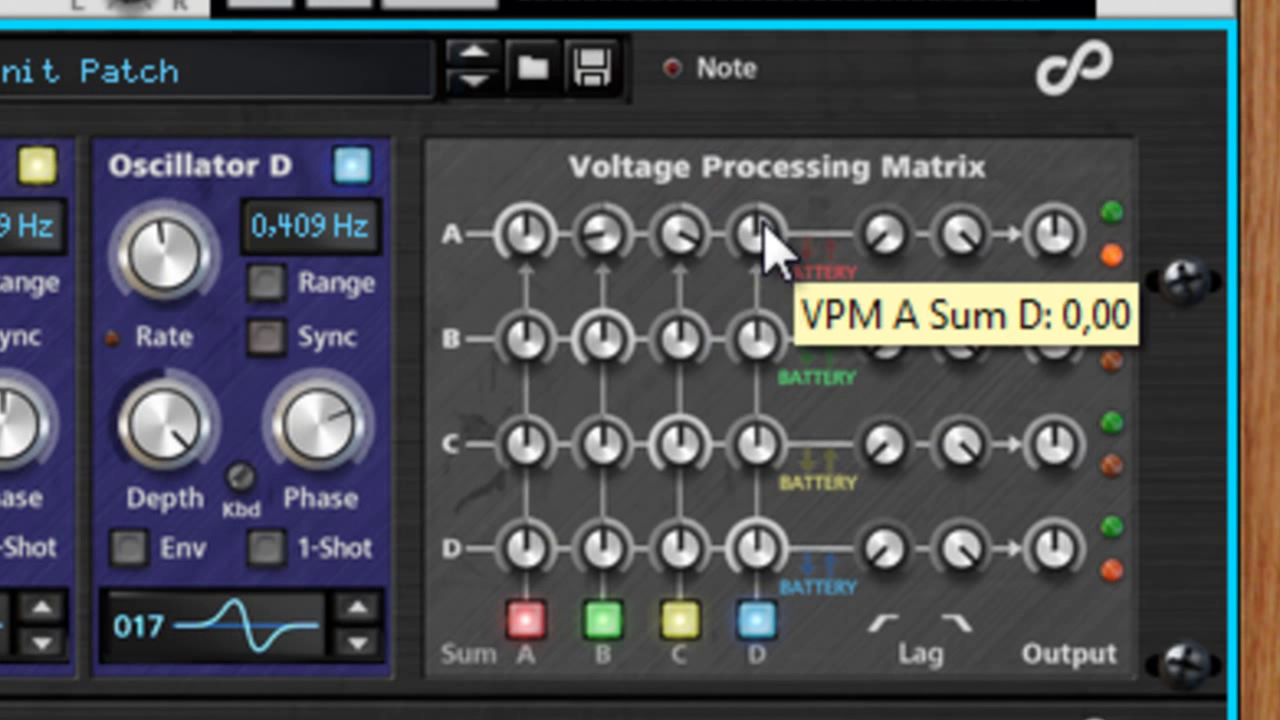
drag(763, 240, 766, 337)
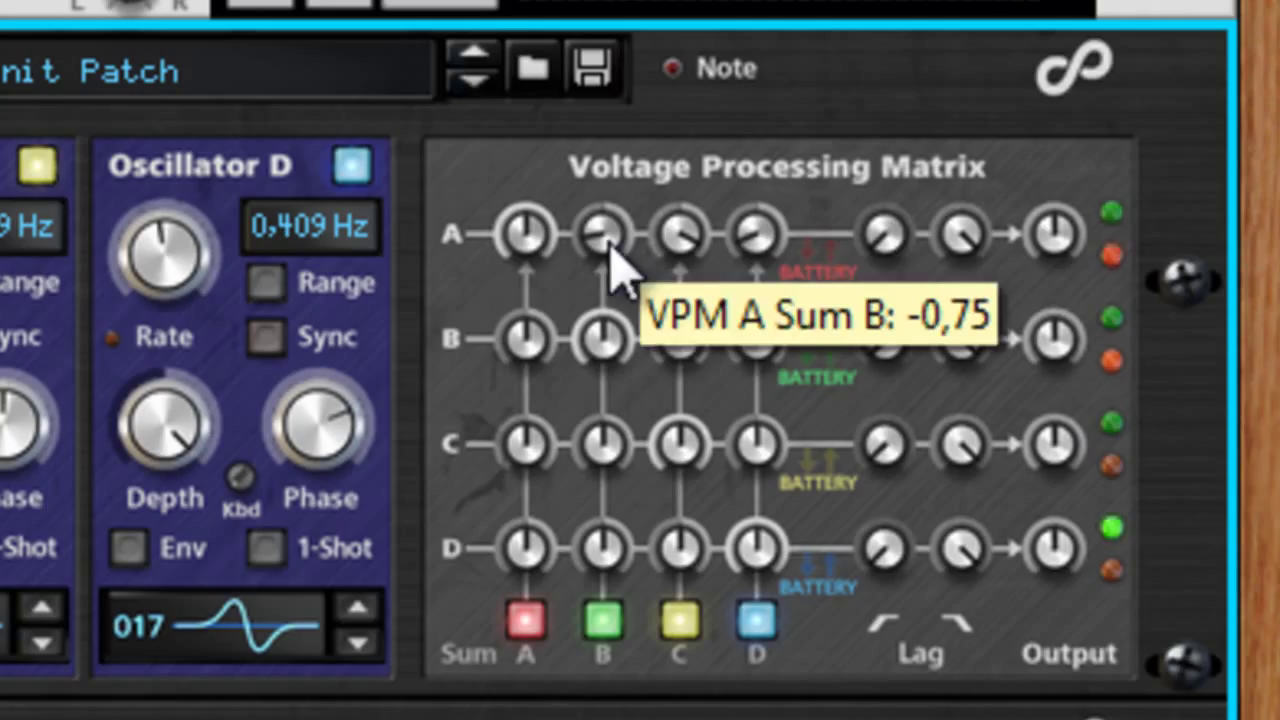
mouse_move(662, 252)
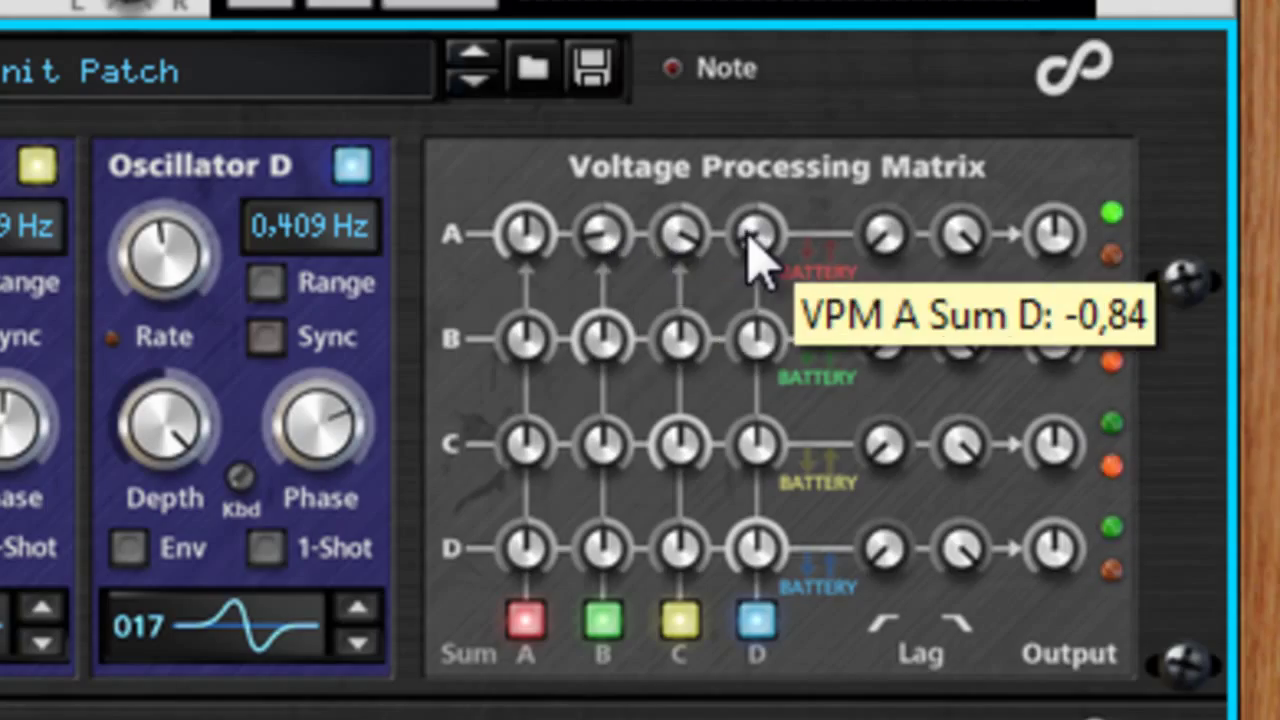
mouse_move(598, 262)
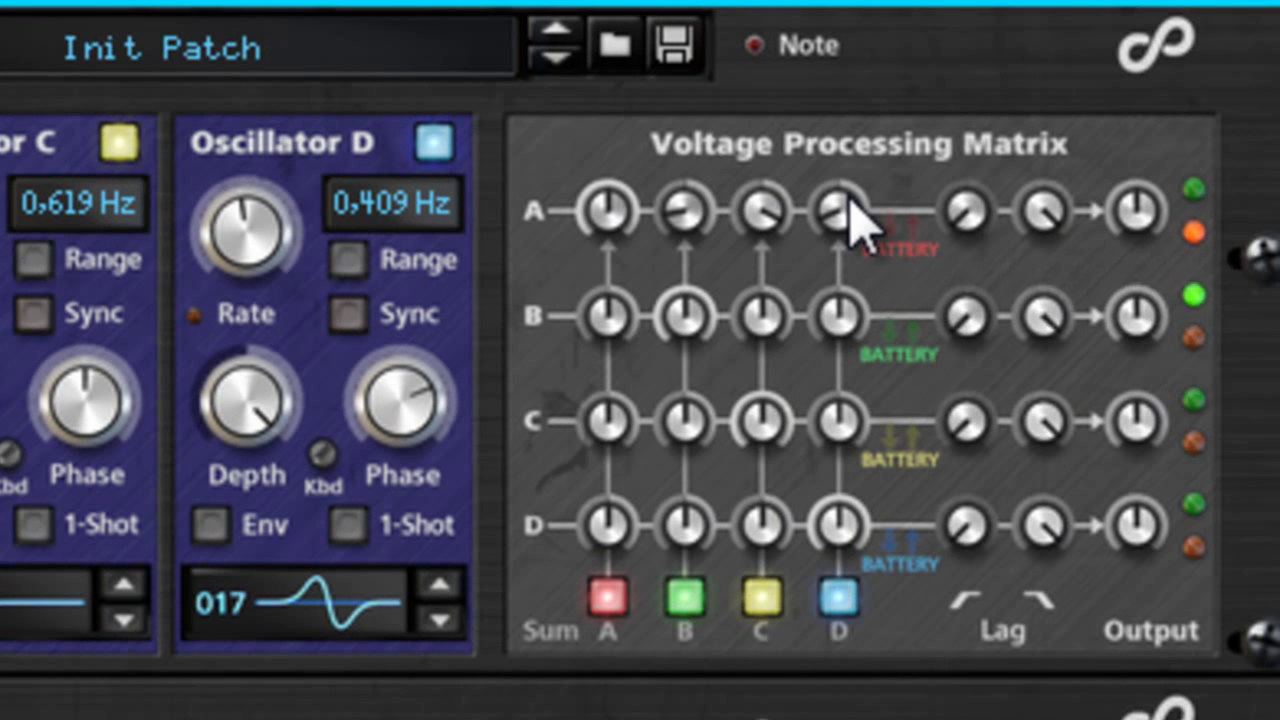
mouse_move(850, 210)
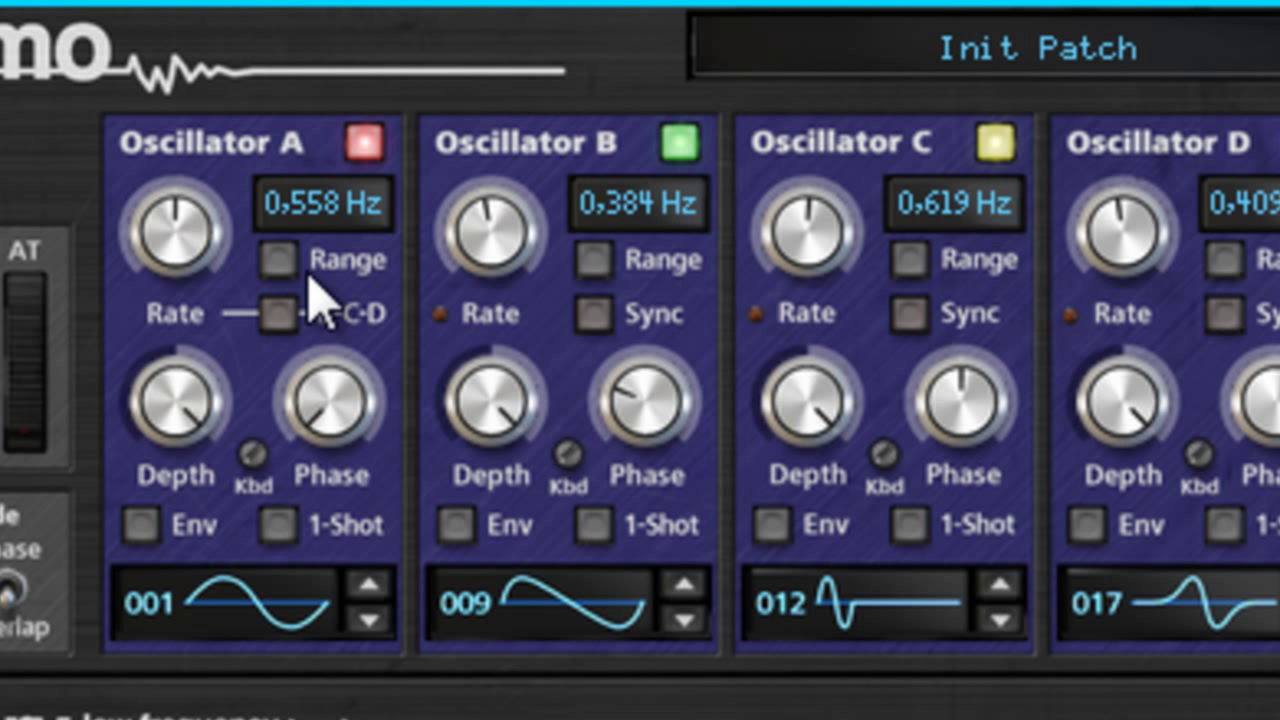
- On the rear panel, move the CV cable from CV2 B to CV1 B, then flip back to the front
key(Tab)
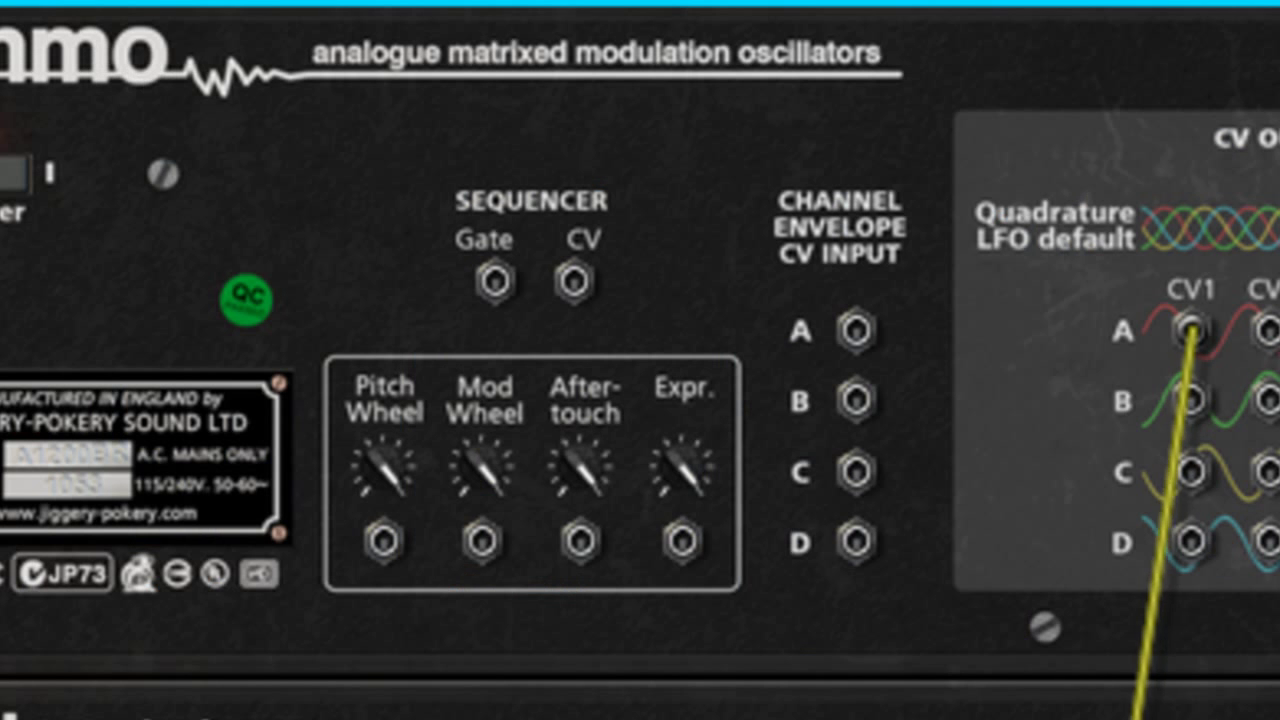
drag(1263, 400, 1144, 423)
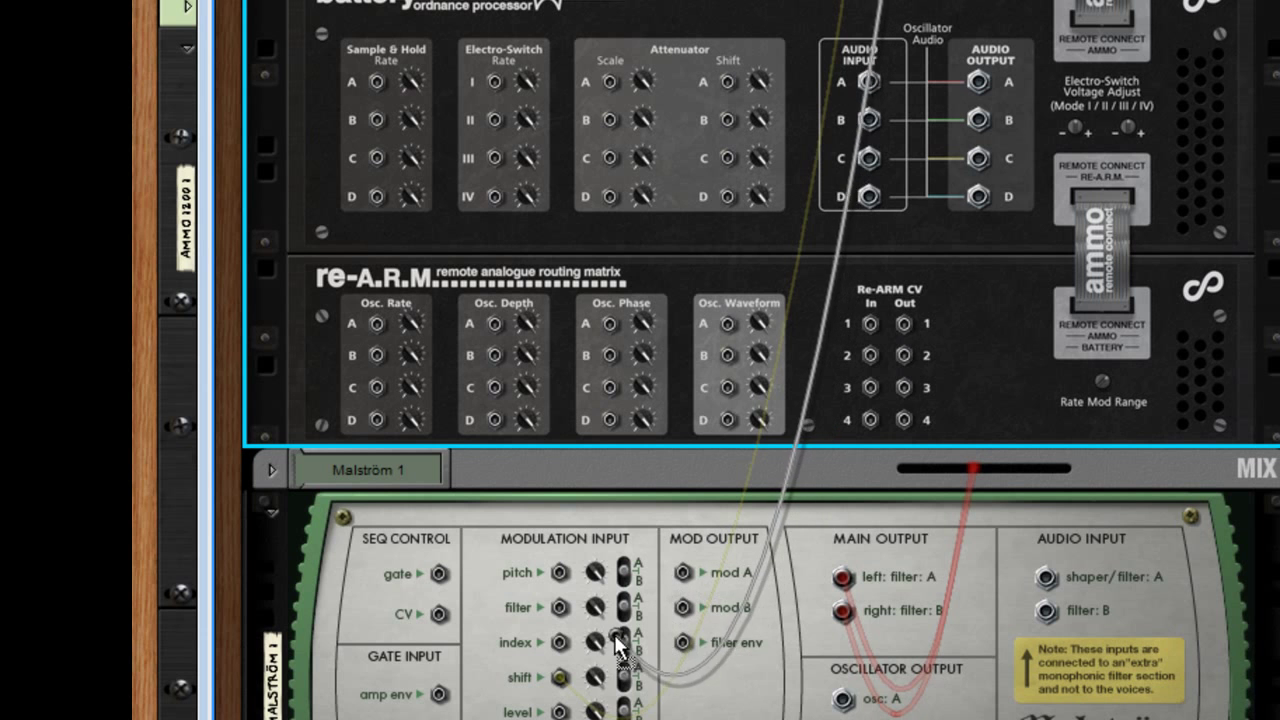
key(Tab)
scroll(1049, 580, down, 2)
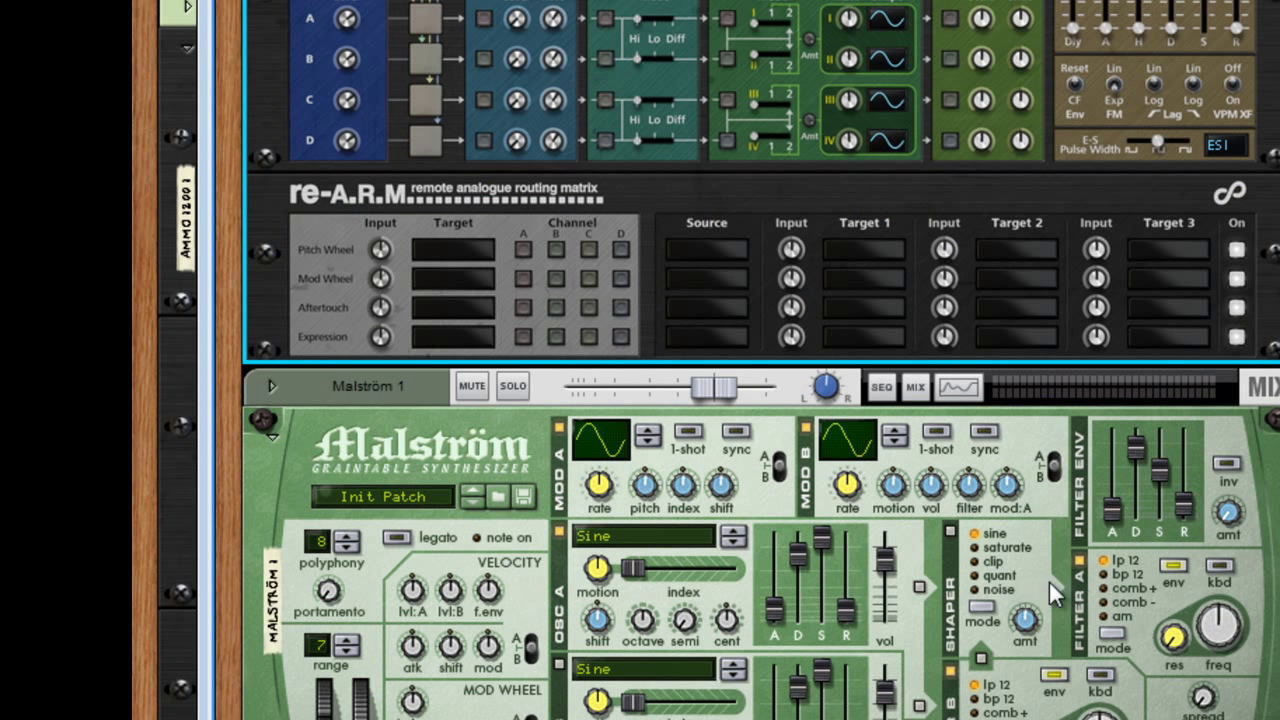
- Route Malström OSC A through the shaper as Square*4, with Filter A freq 48 and resonance 36
click(918, 587)
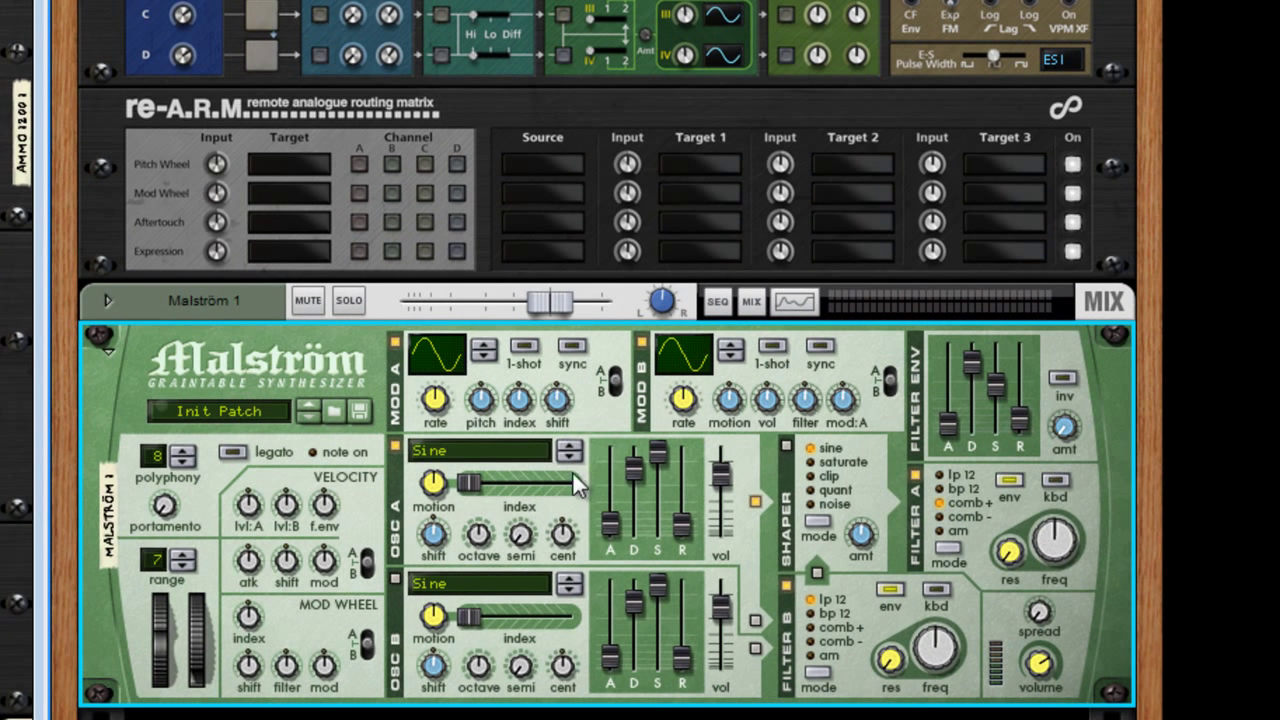
click(571, 457)
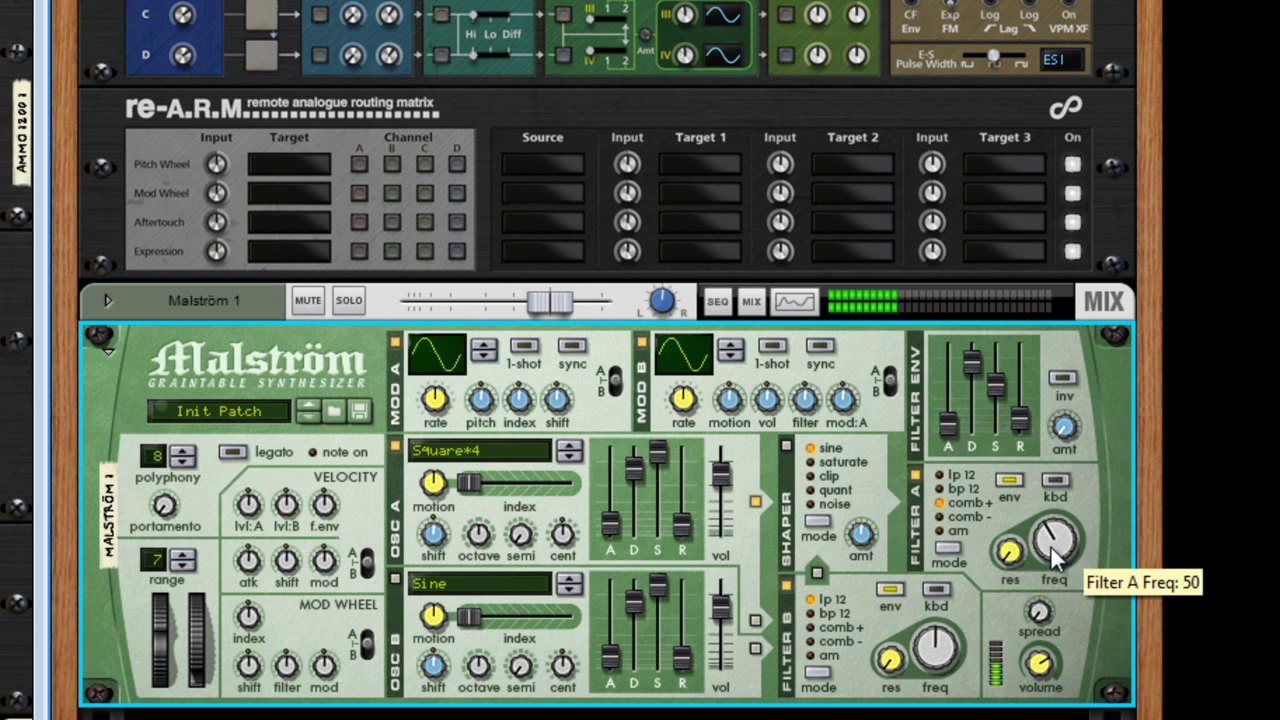
drag(1050, 545, 1033, 546)
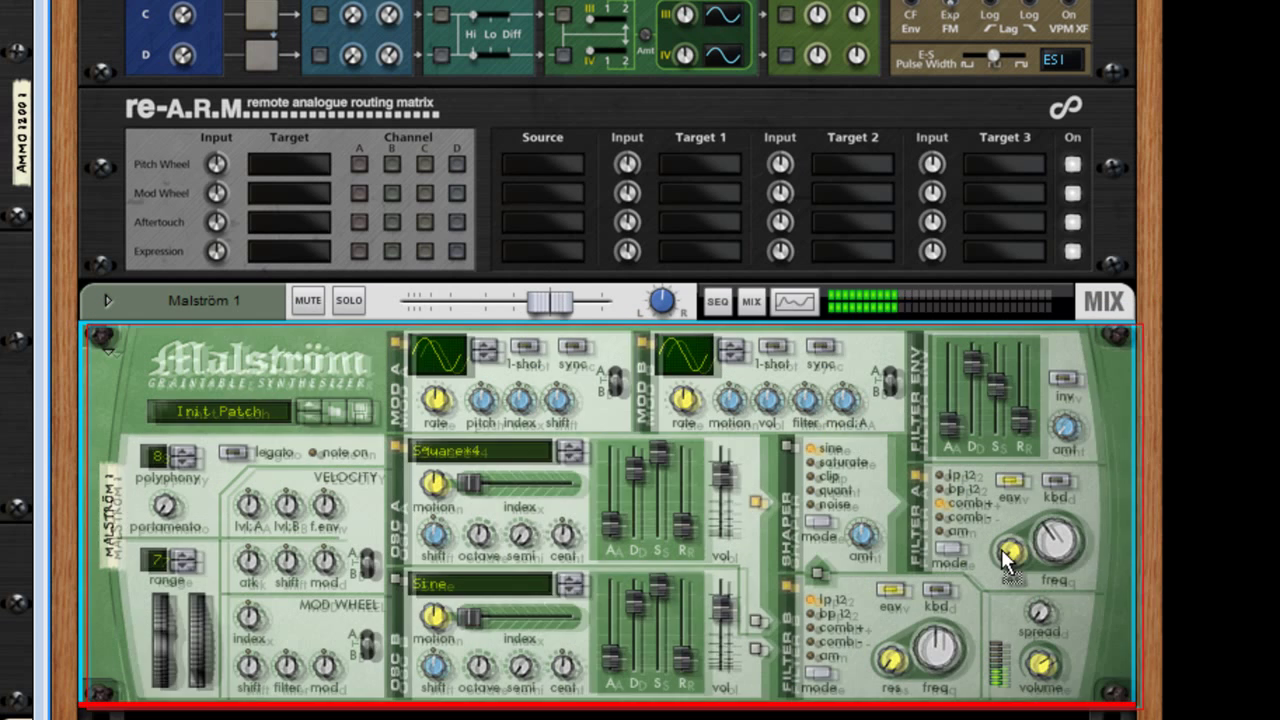
drag(1006, 540, 1063, 538)
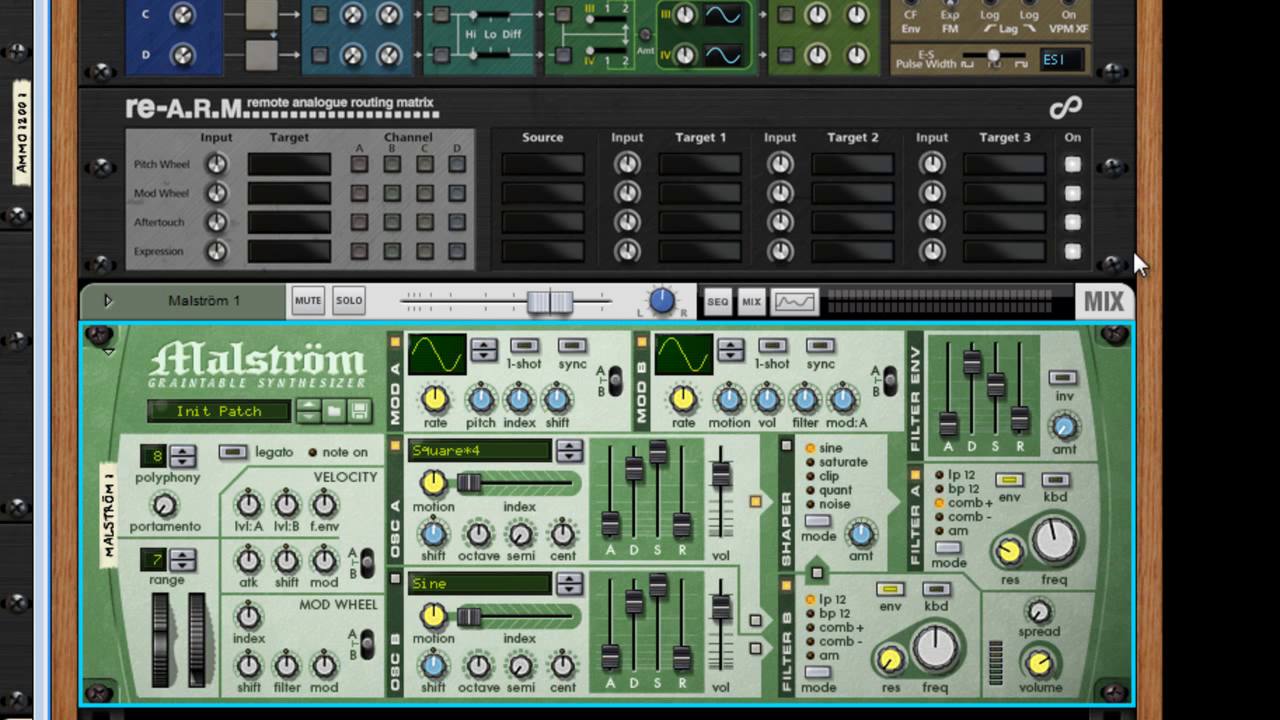
- Select the Ammo devices and the Malström and combine them into one Combinator device
click(1105, 35)
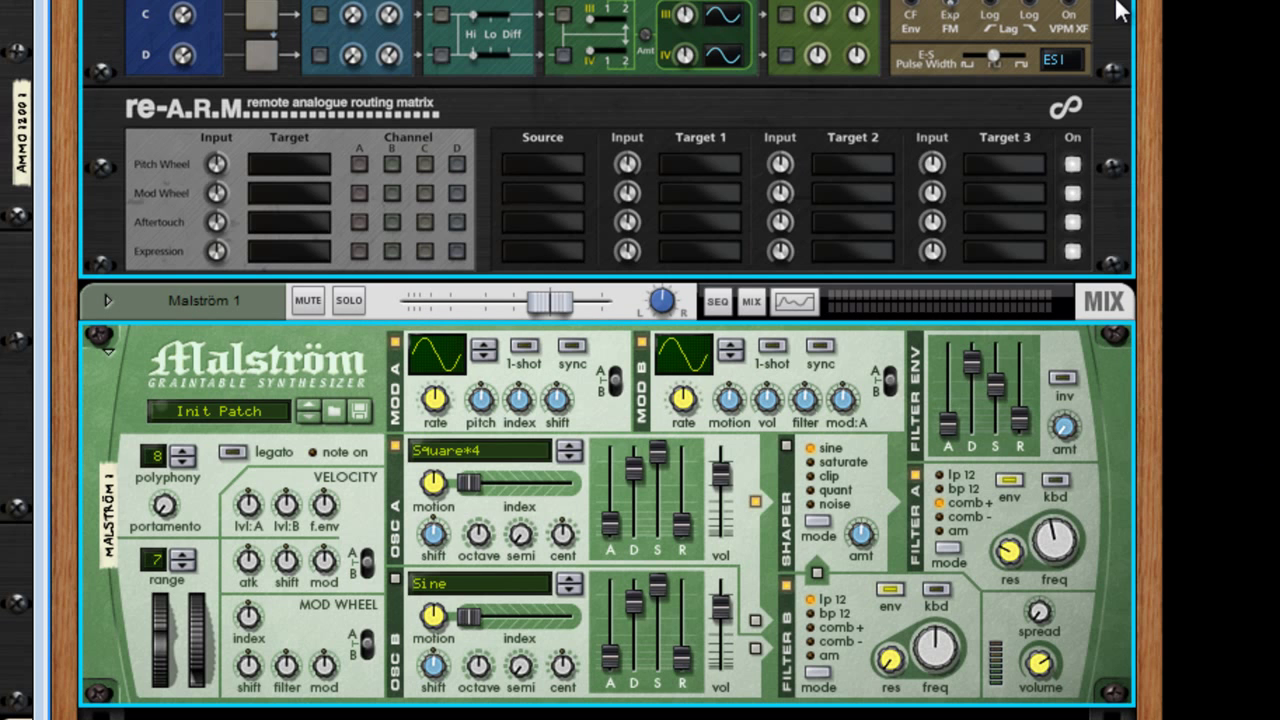
right_click(1118, 8)
click(1233, 425)
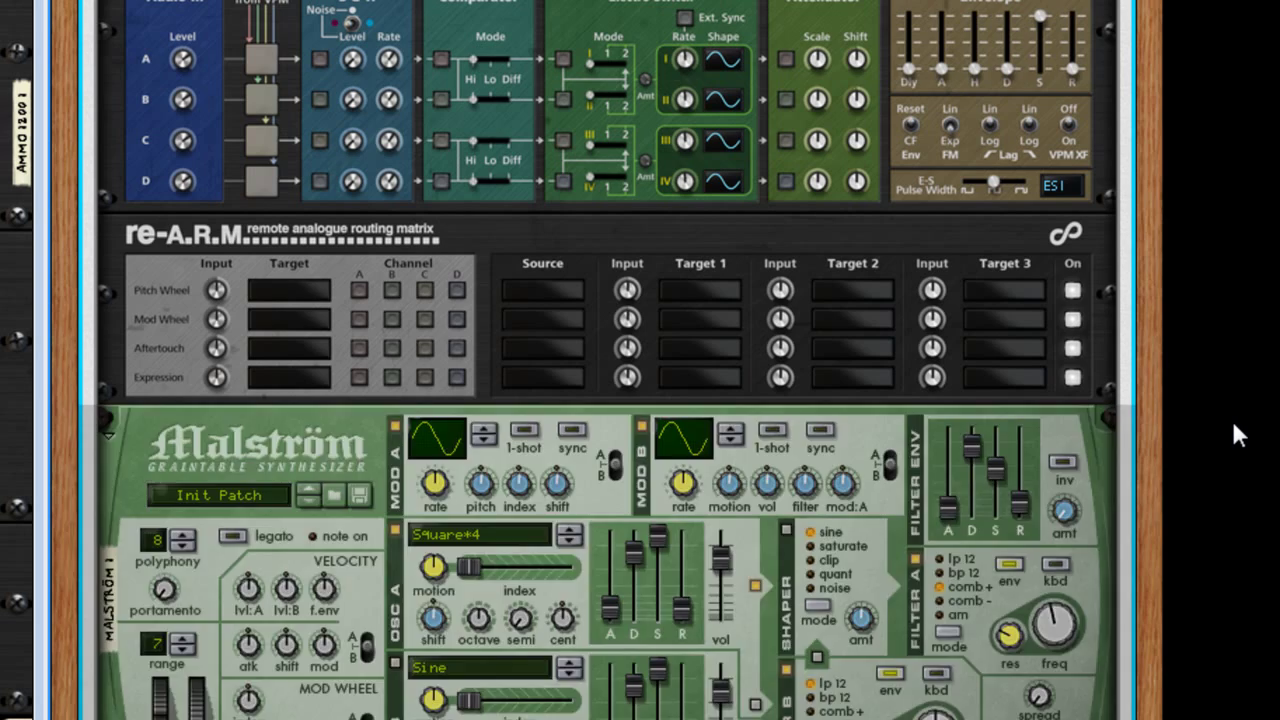
scroll(1231, 417, up, 4)
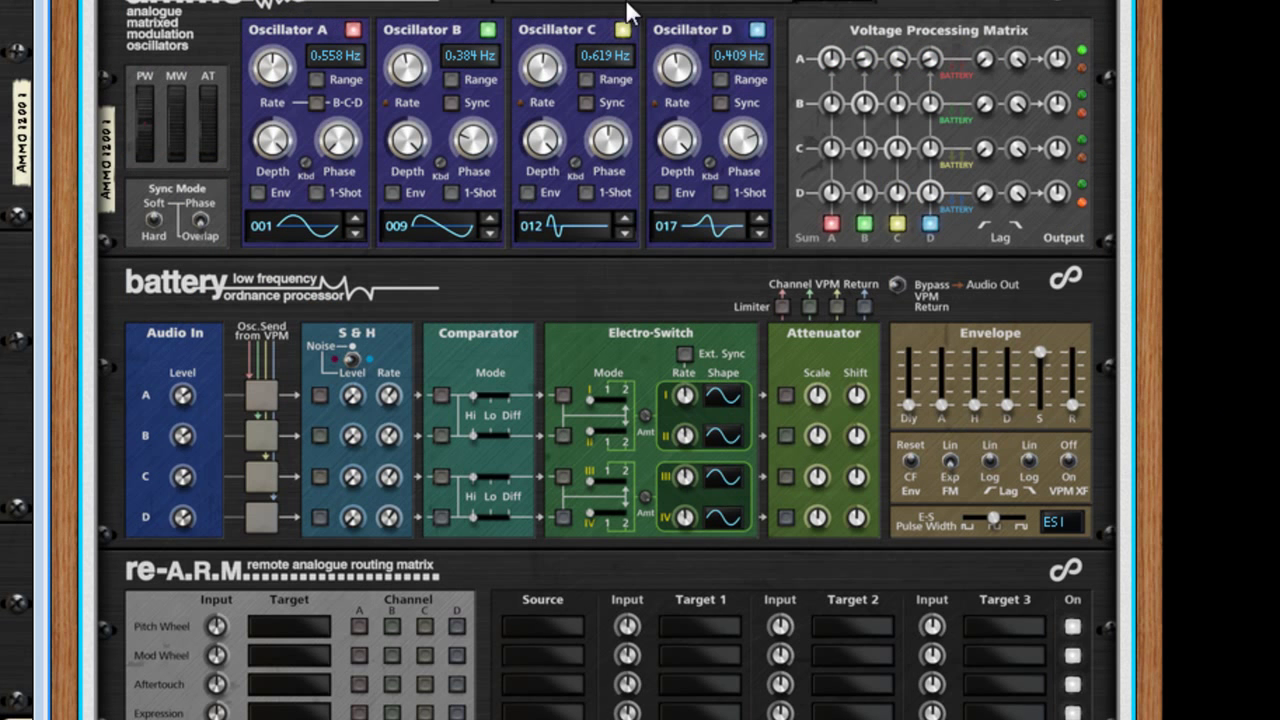
- Enable Env sync on Oscillators A, B and C and lower Oscillator D's rate to 0.041 Hz
click(256, 191)
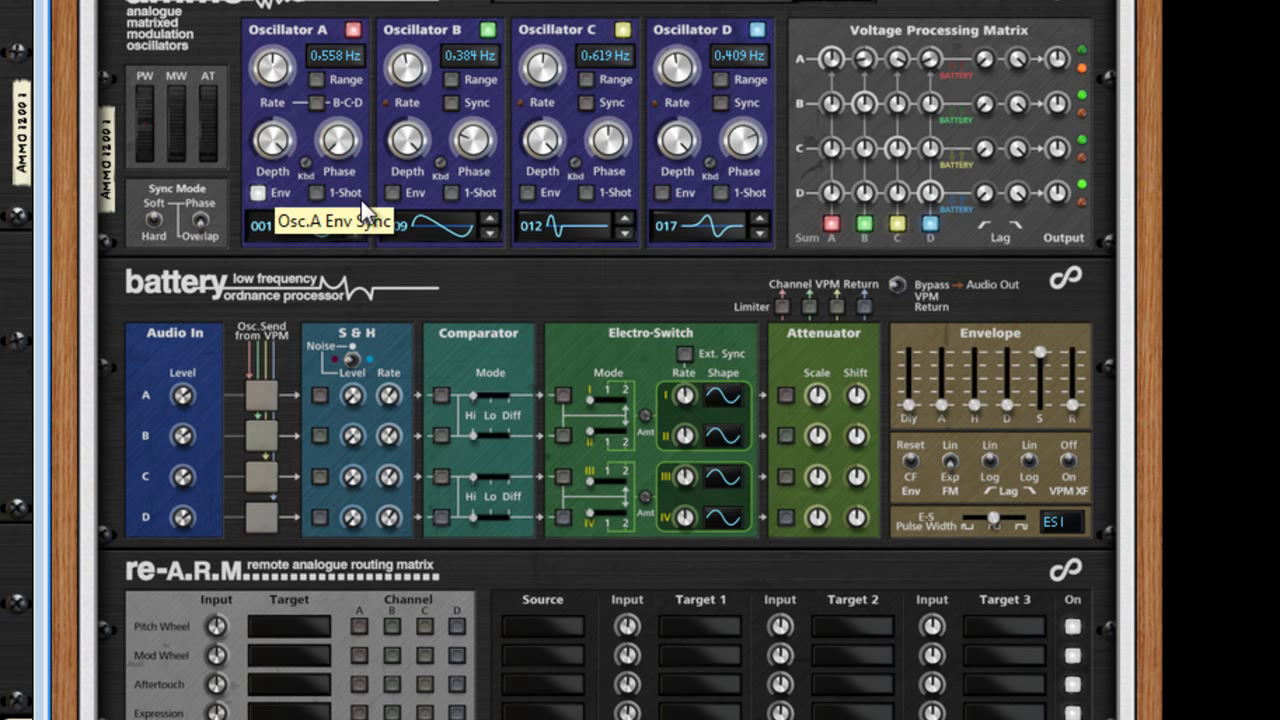
click(392, 192)
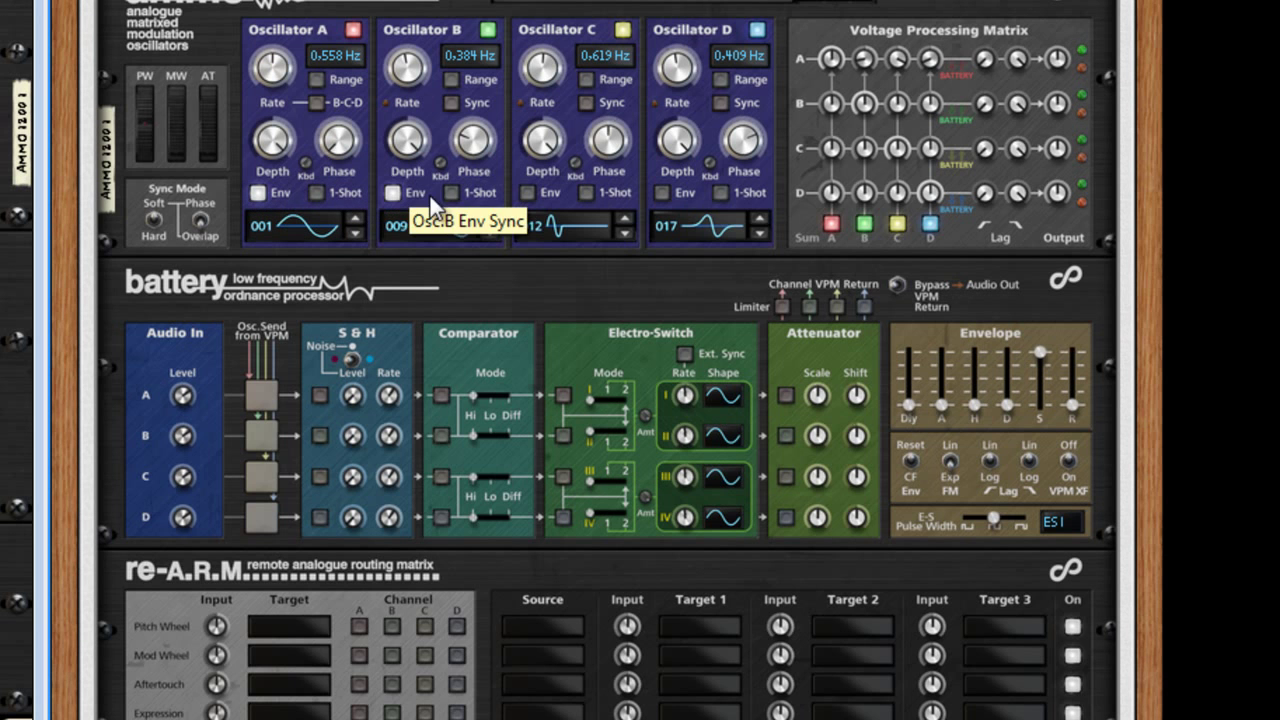
click(527, 195)
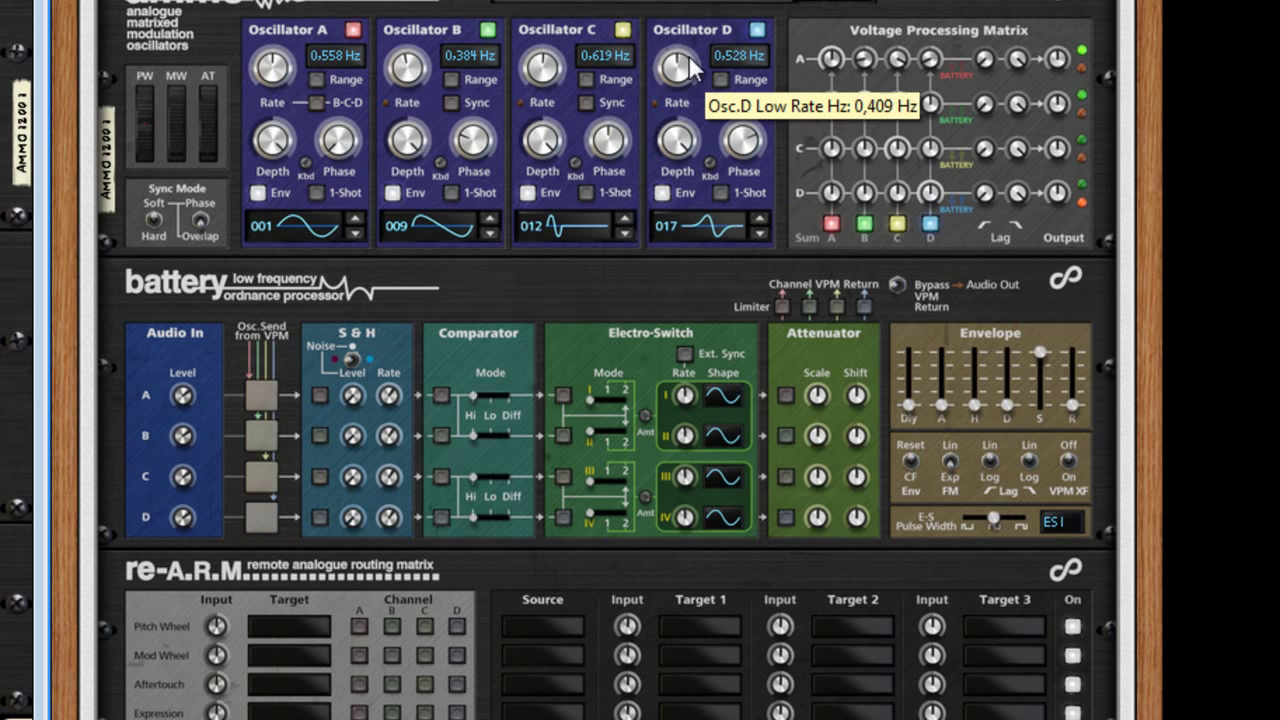
drag(684, 72, 693, 102)
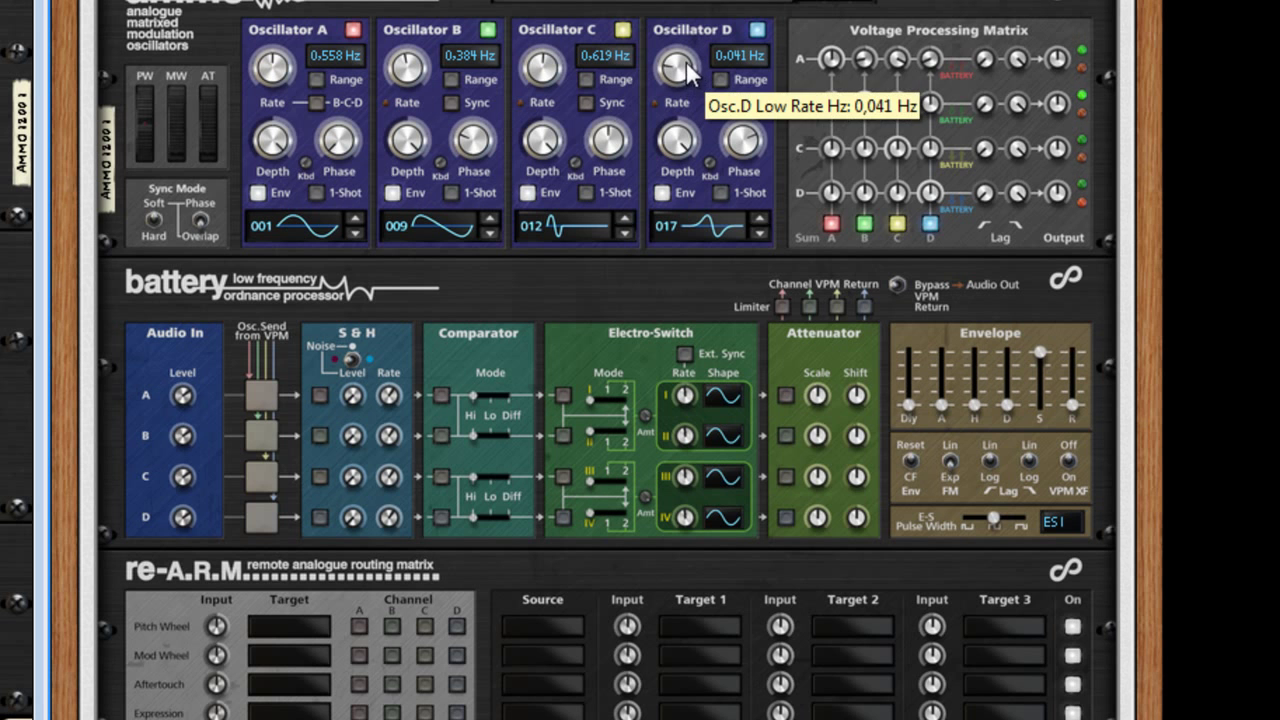
scroll(768, 302, down, 5)
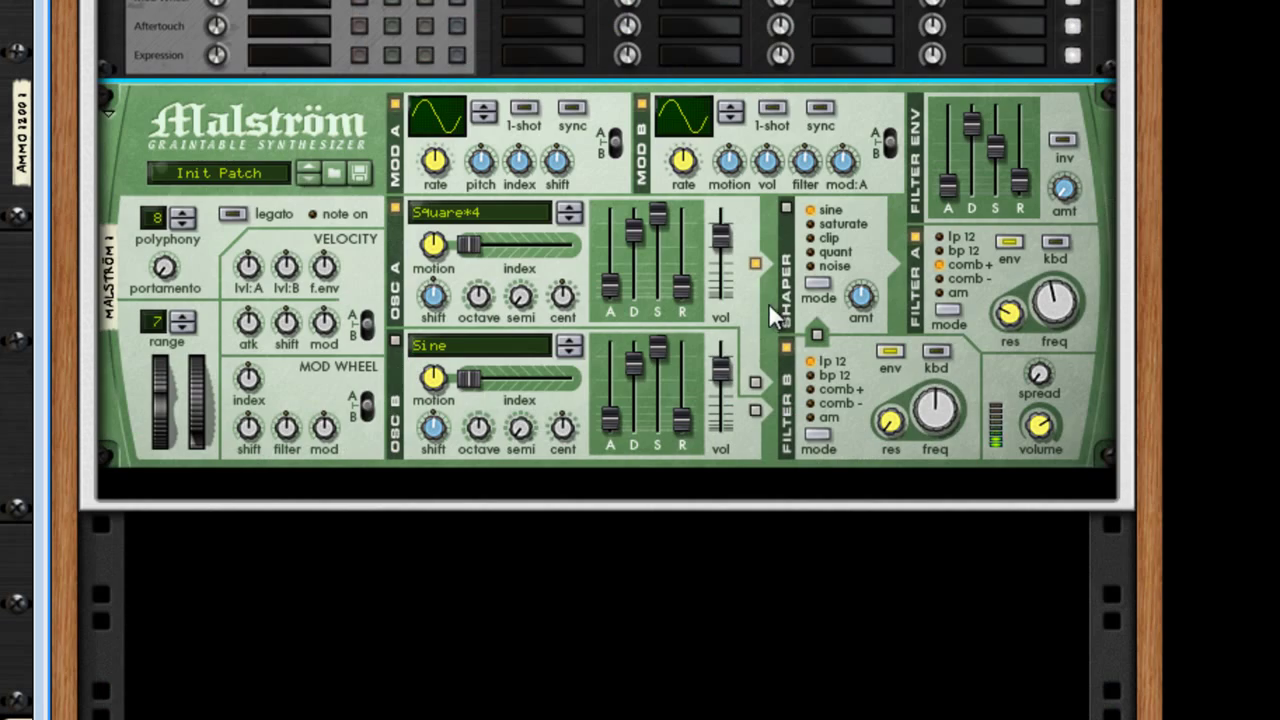
- Switch on Malström oscillator B as Square*4 with lower Motion, routed to comb-mode Filter B
click(829, 401)
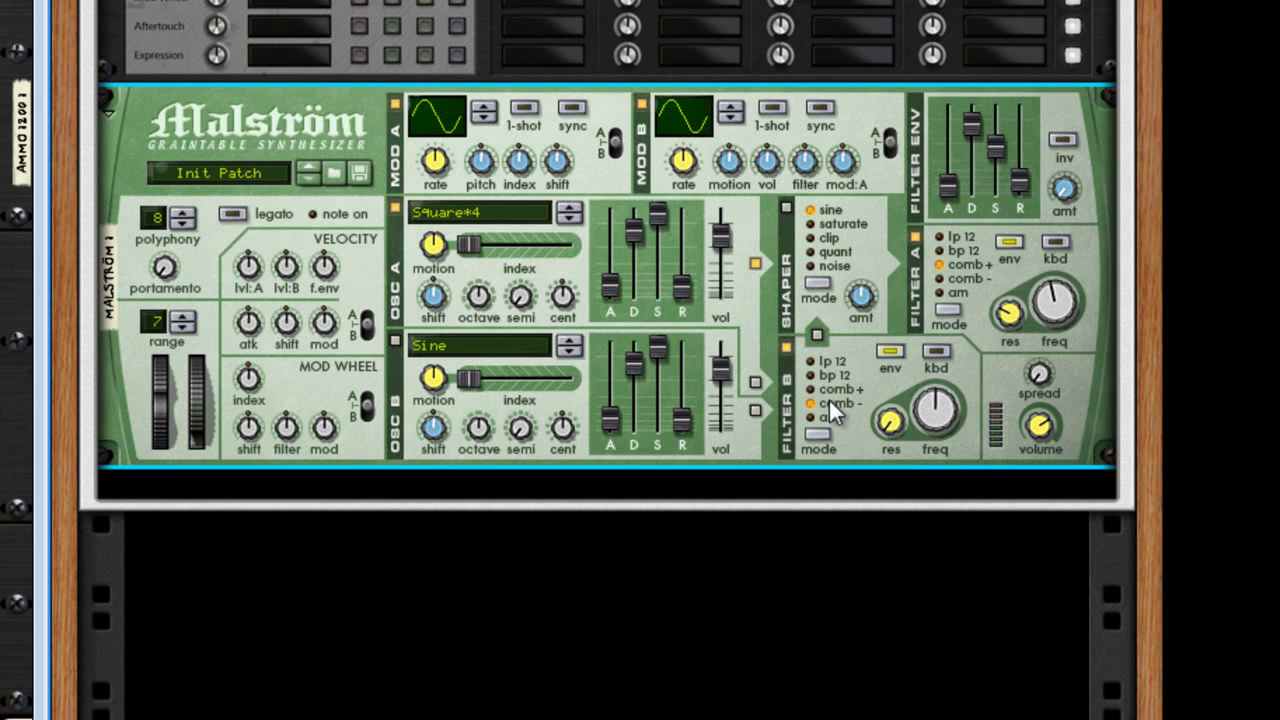
click(752, 411)
click(572, 354)
click(572, 354)
click(572, 353)
drag(433, 376, 433, 408)
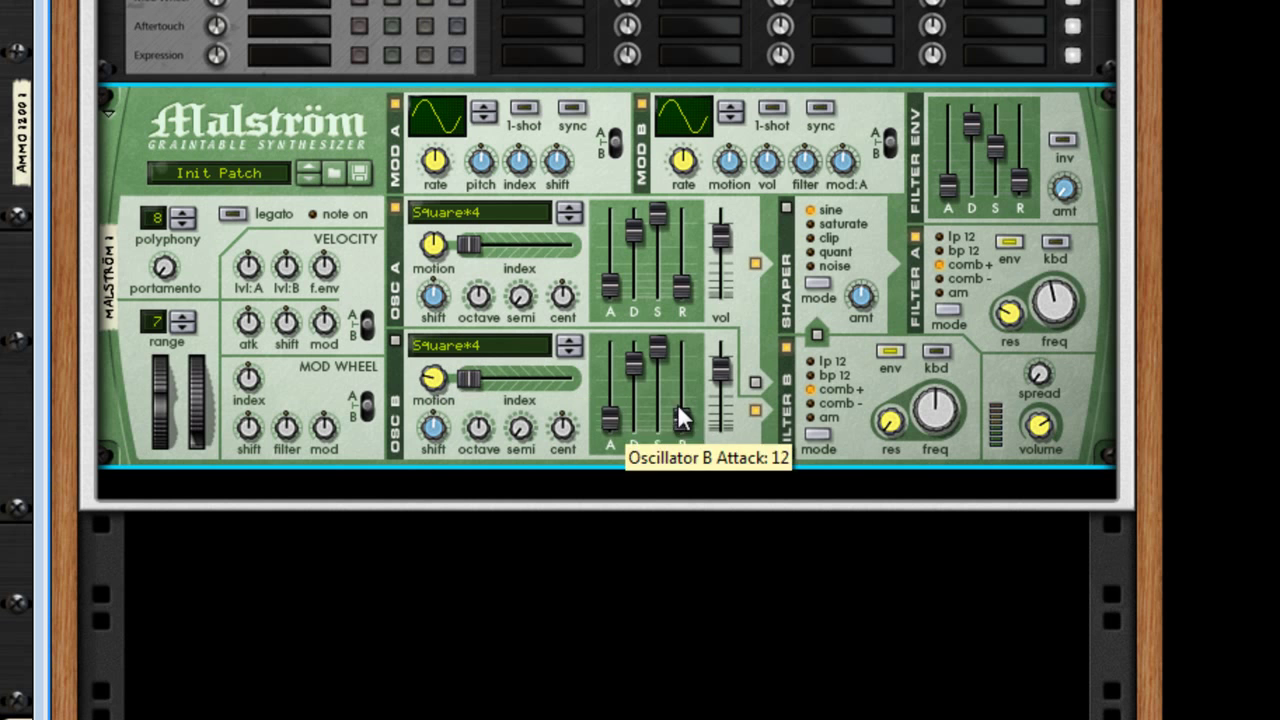
click(395, 342)
- Raise Filter B's frequency to 74 and its resonance to 40
drag(953, 386, 953, 376)
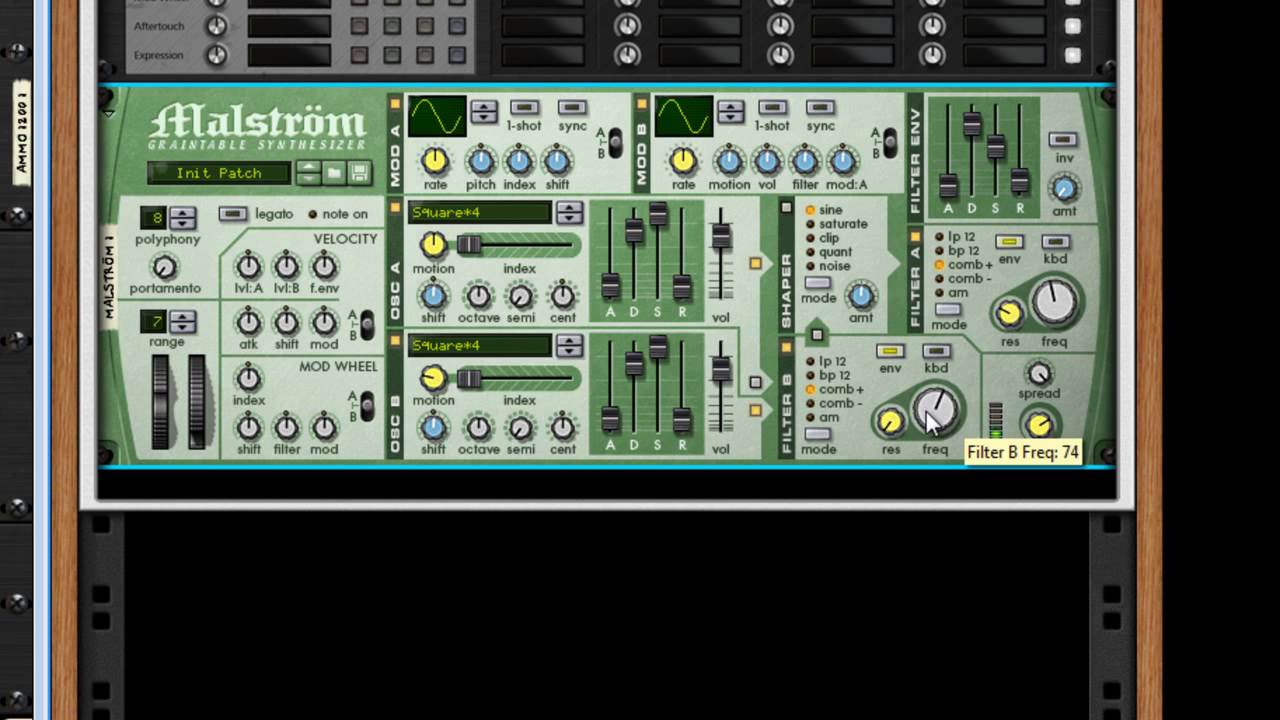
drag(890, 418, 899, 391)
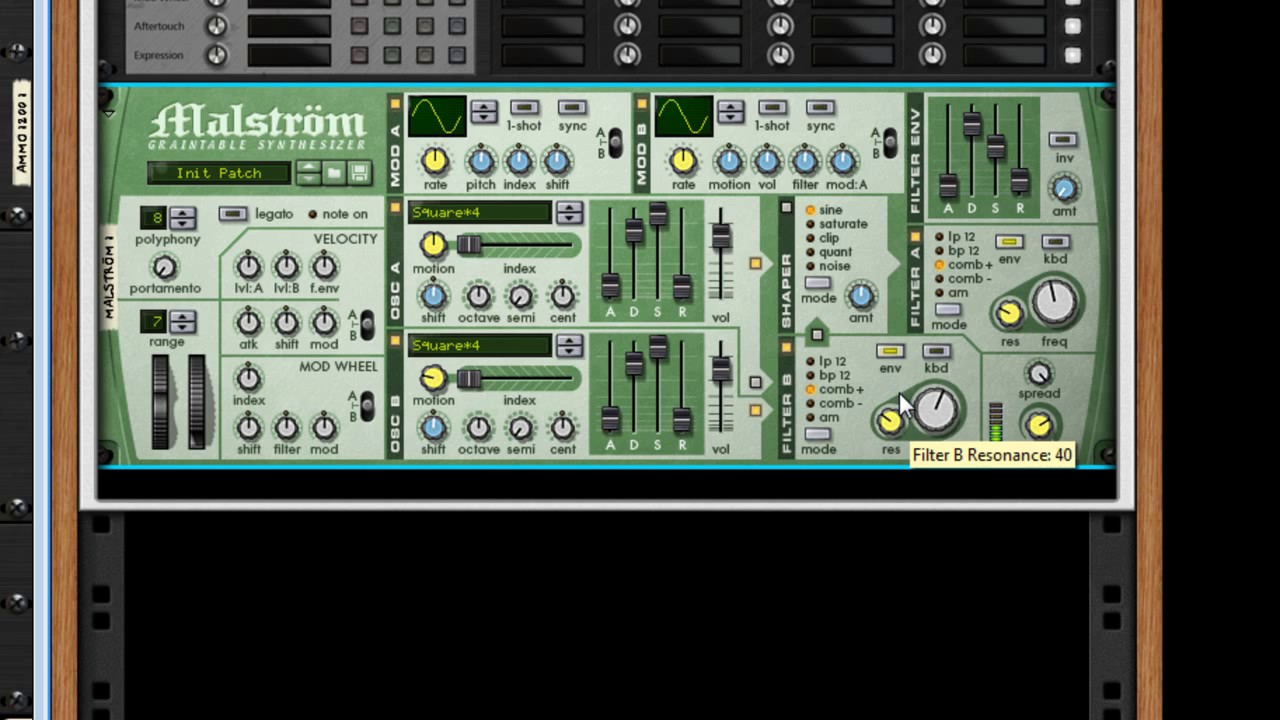
scroll(899, 392, up, 6)
scroll(770, 374, down, 2)
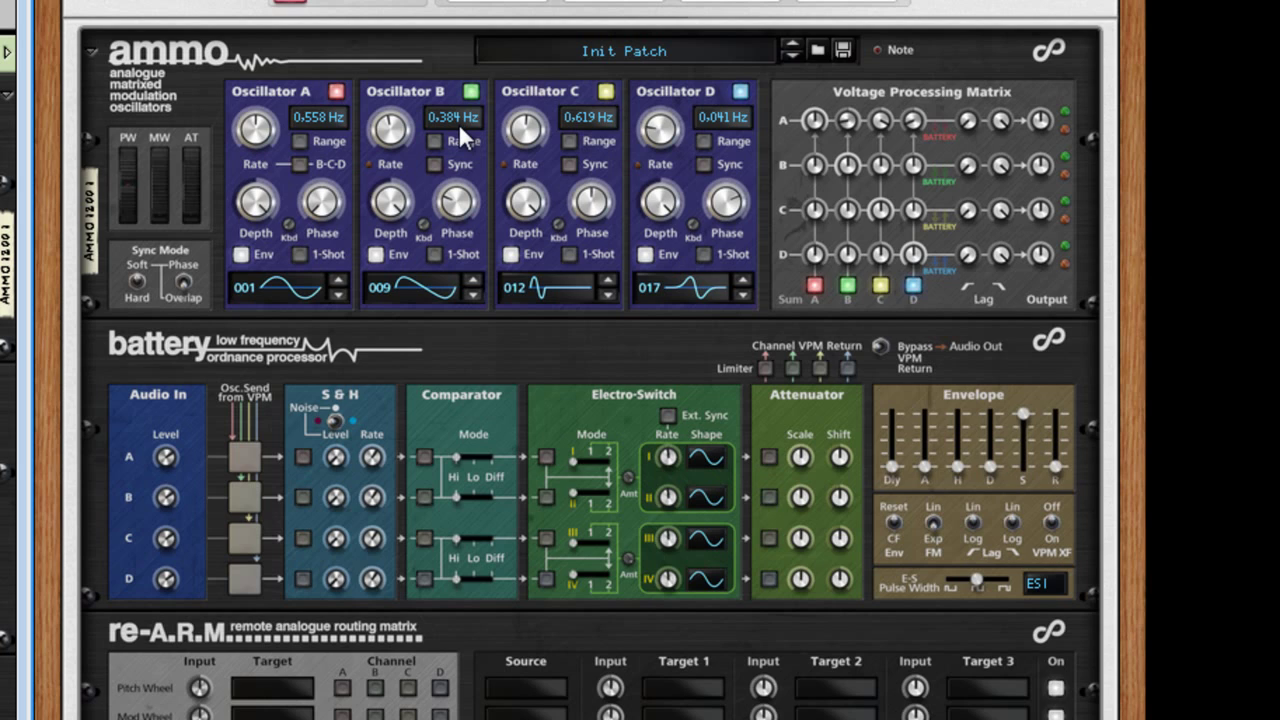
key(Tab)
scroll(484, 205, down, 8)
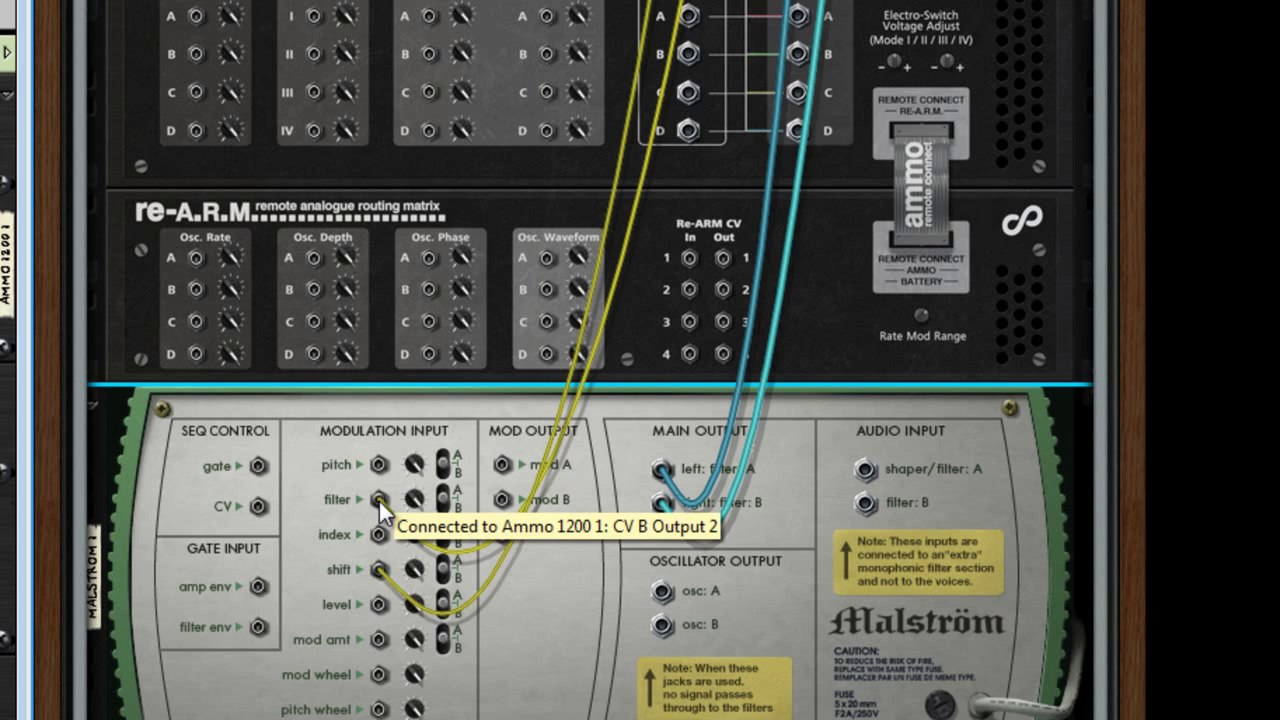
key(Tab)
scroll(660, 235, up, 5)
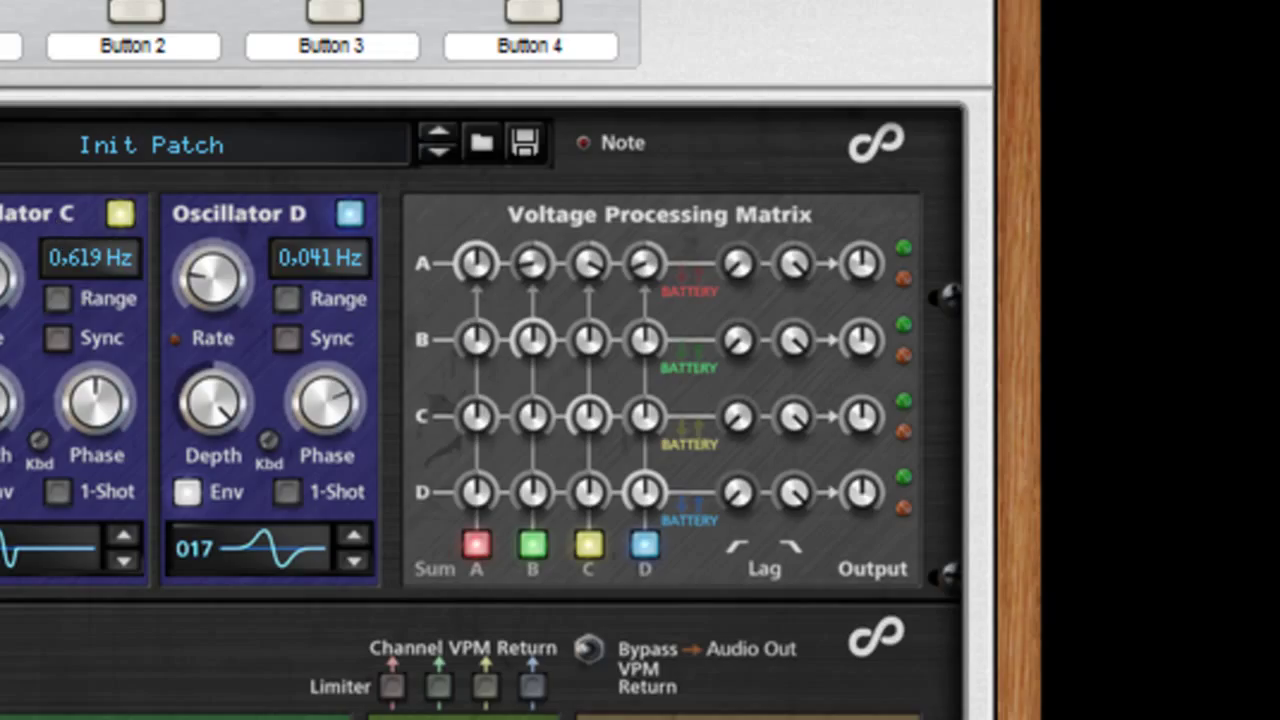
- Set matrix row B amounts to 0.8 (A) and 0.34 (D); Oscillator C 0.100 Hz, D 0.409 Hz
click(476, 350)
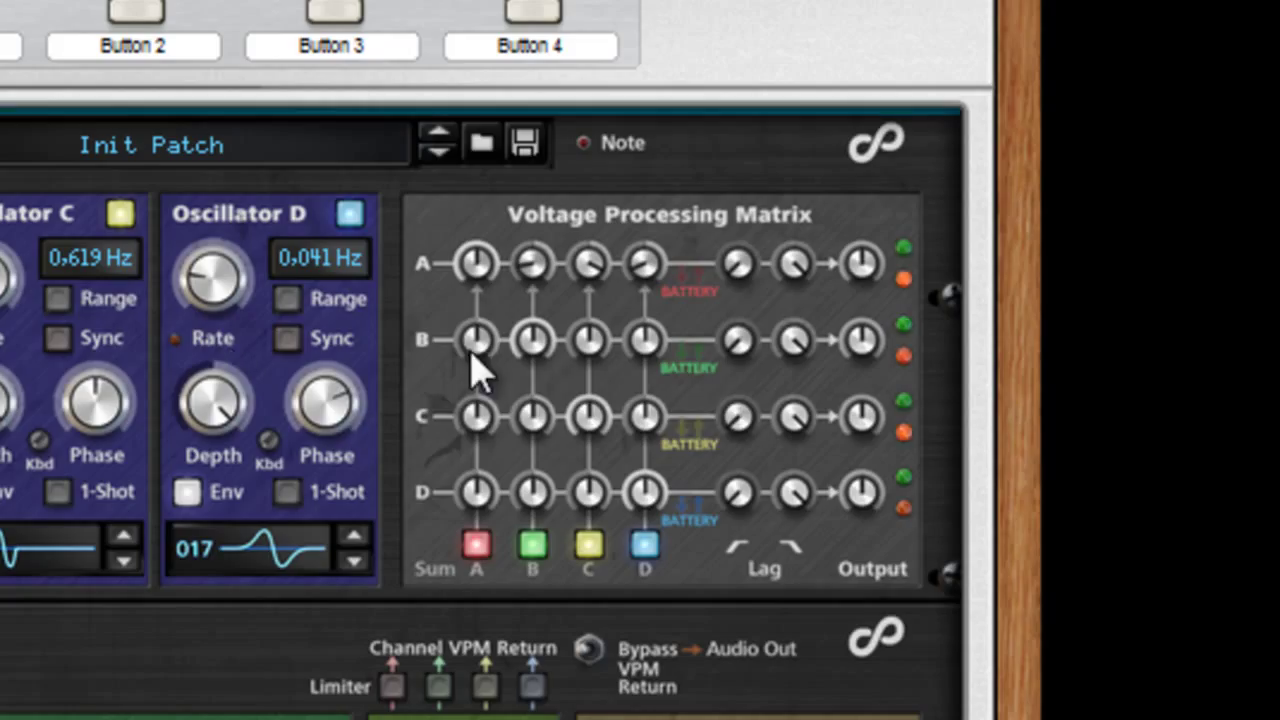
drag(476, 335, 486, 300)
mouse_move(469, 342)
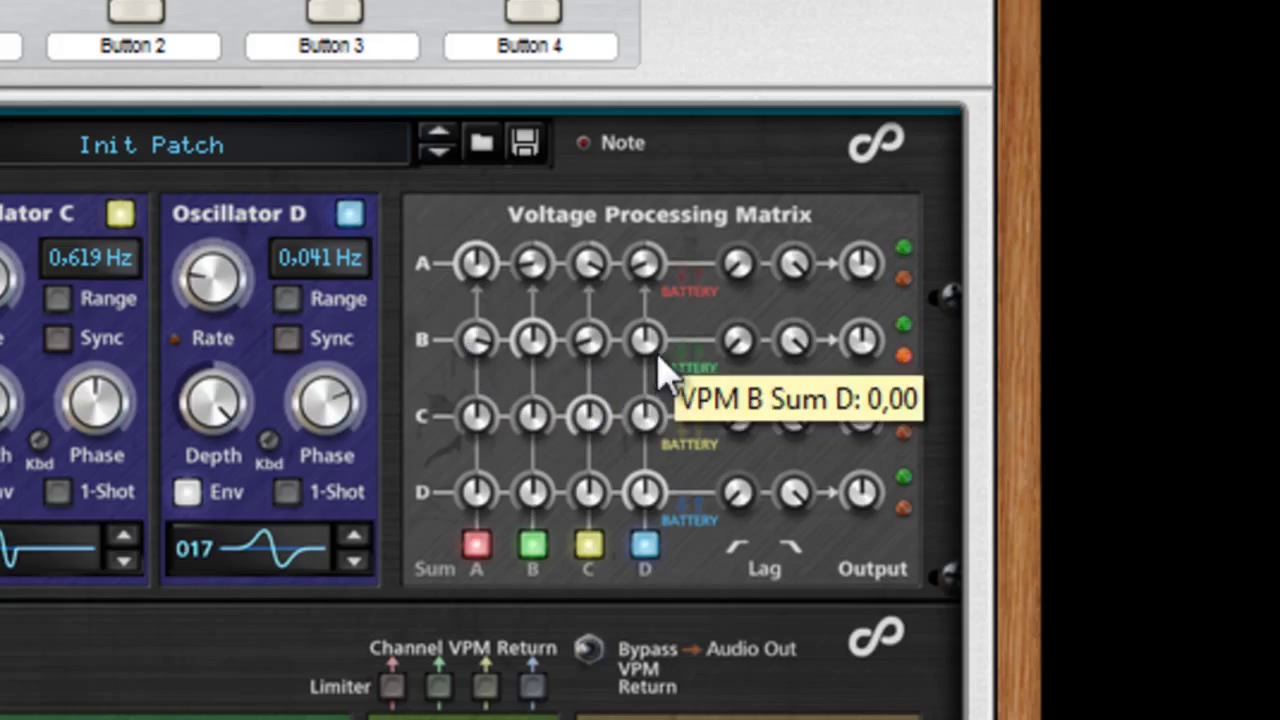
drag(654, 351, 657, 323)
drag(12, 300, 109, 343)
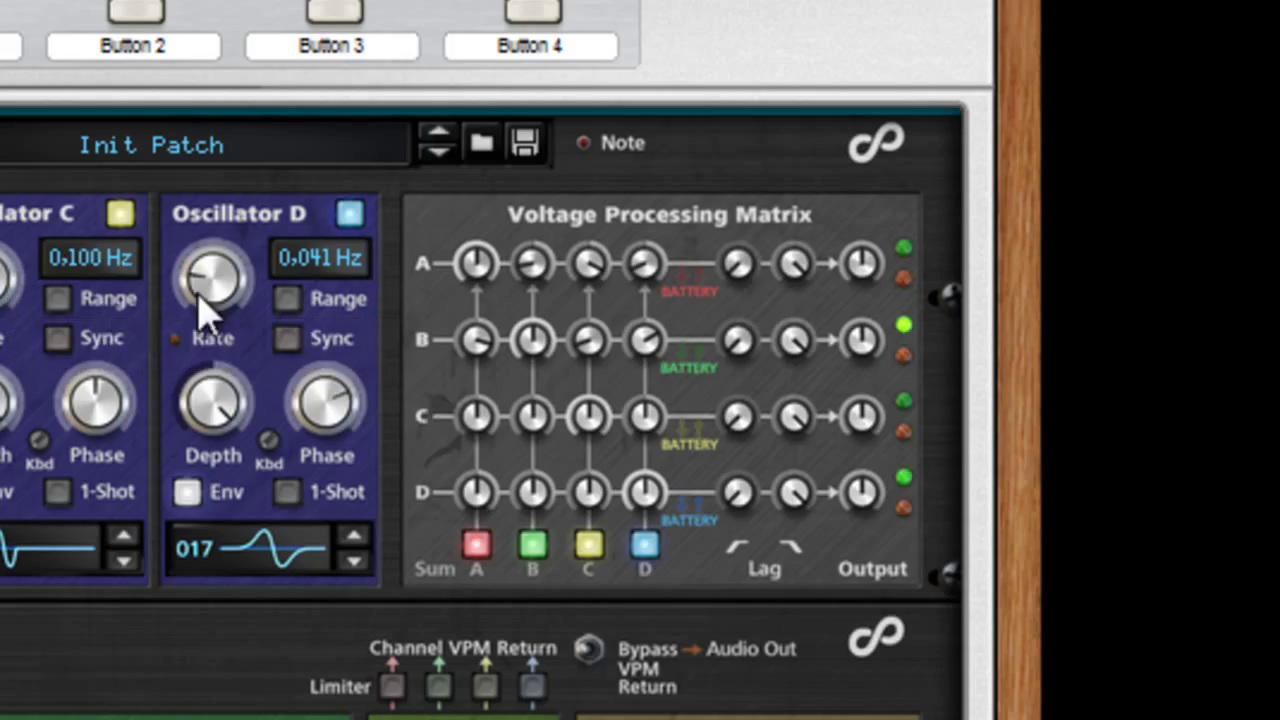
drag(206, 286, 221, 252)
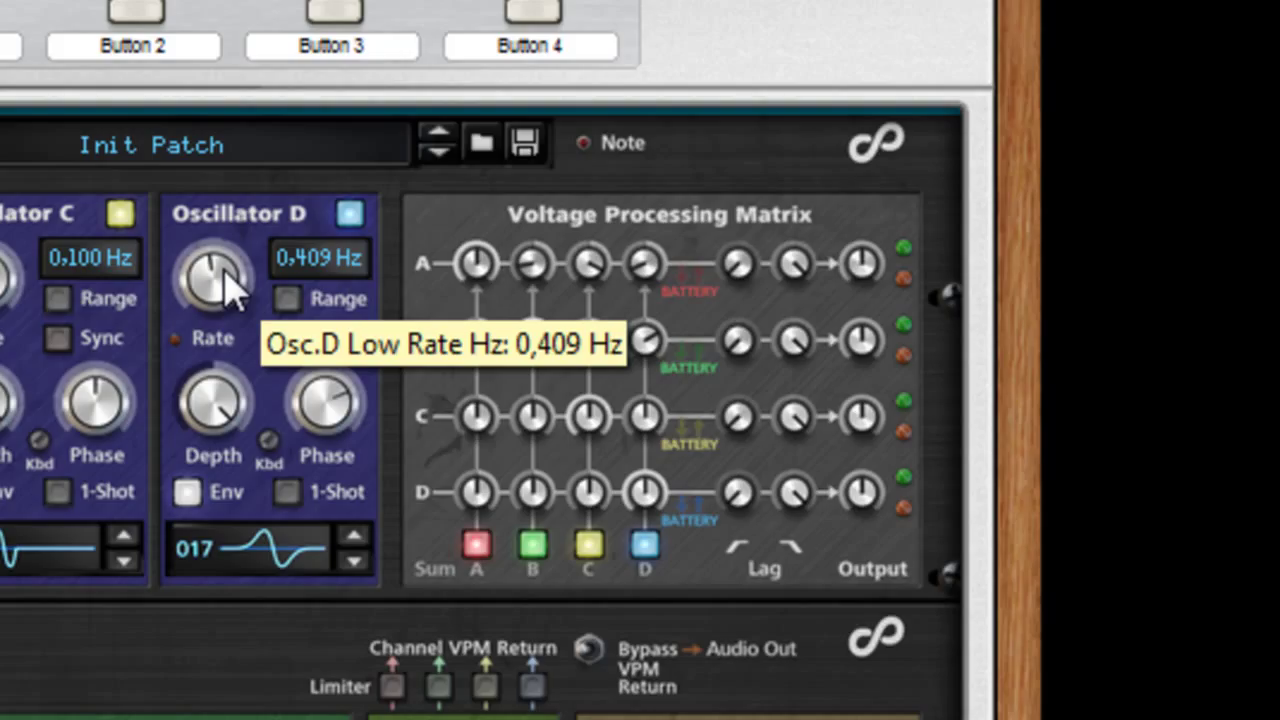
key(Tab)
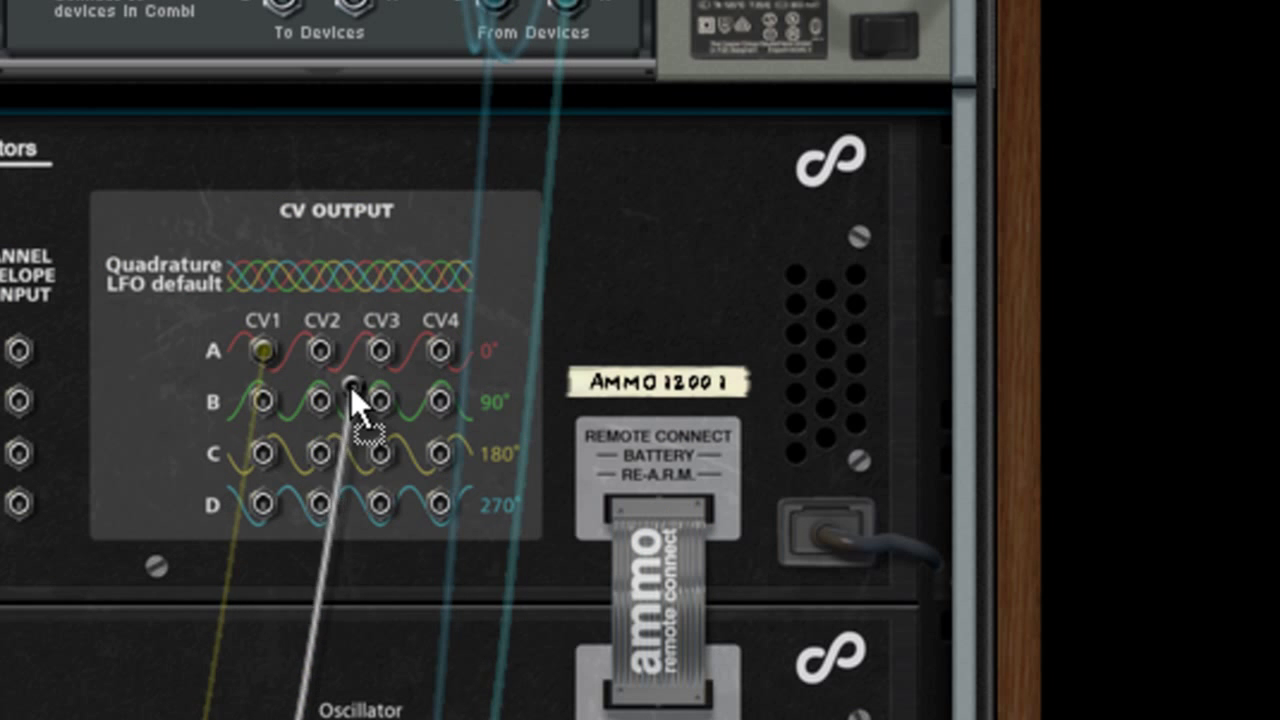
key(Tab)
mouse_move(338, 438)
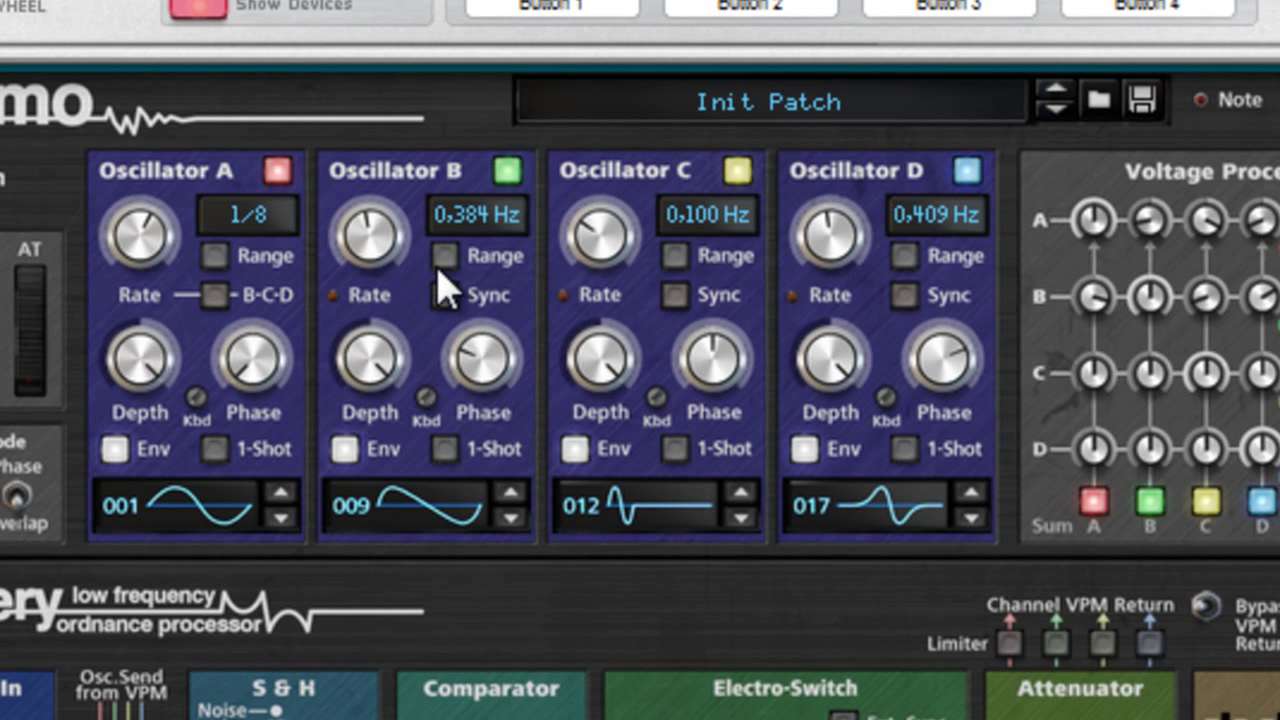
- Cycle the Range buttons of Oscillators B, C and D to tempo-synced rates
click(444, 258)
click(444, 258)
click(676, 258)
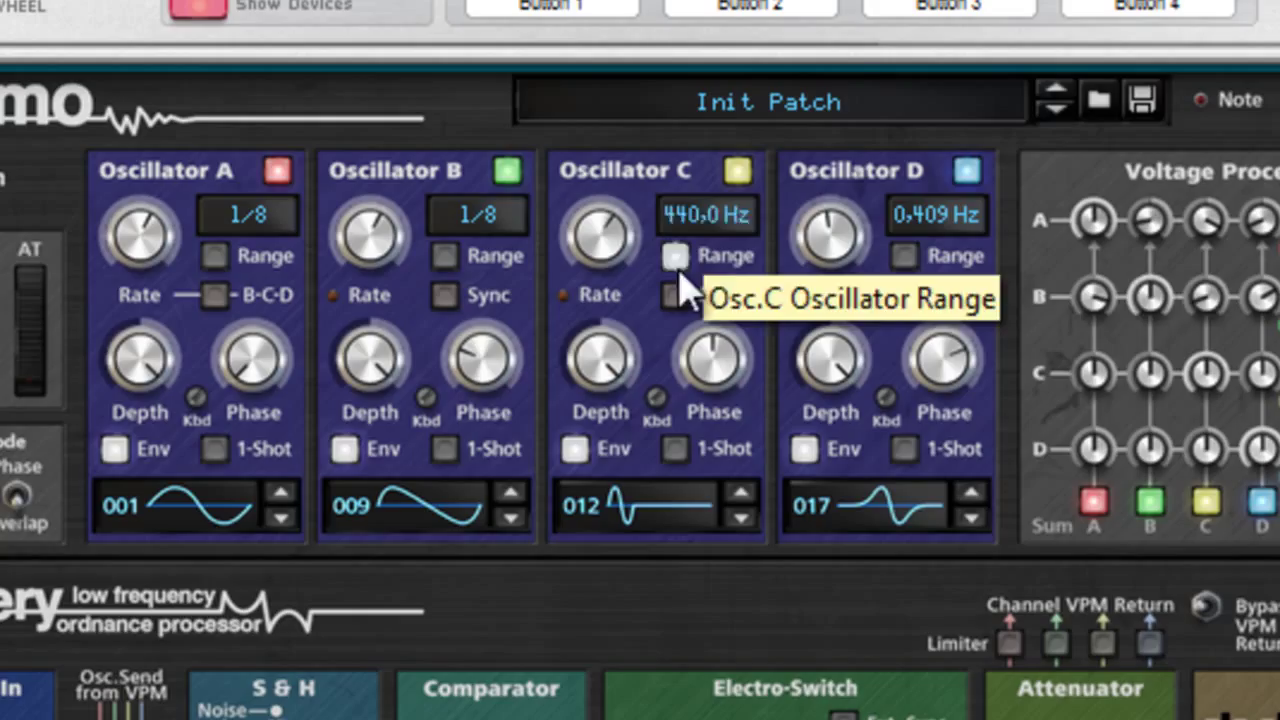
click(677, 262)
click(897, 262)
click(900, 260)
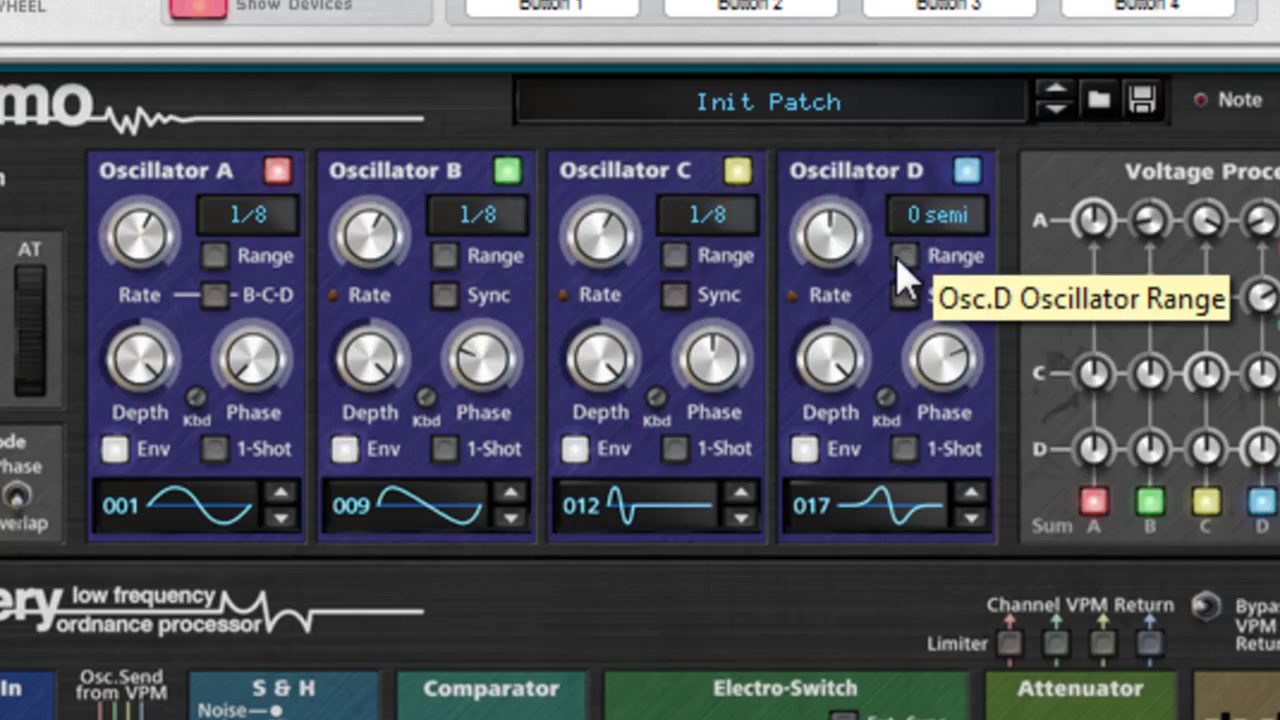
click(899, 262)
click(899, 262)
click(899, 262)
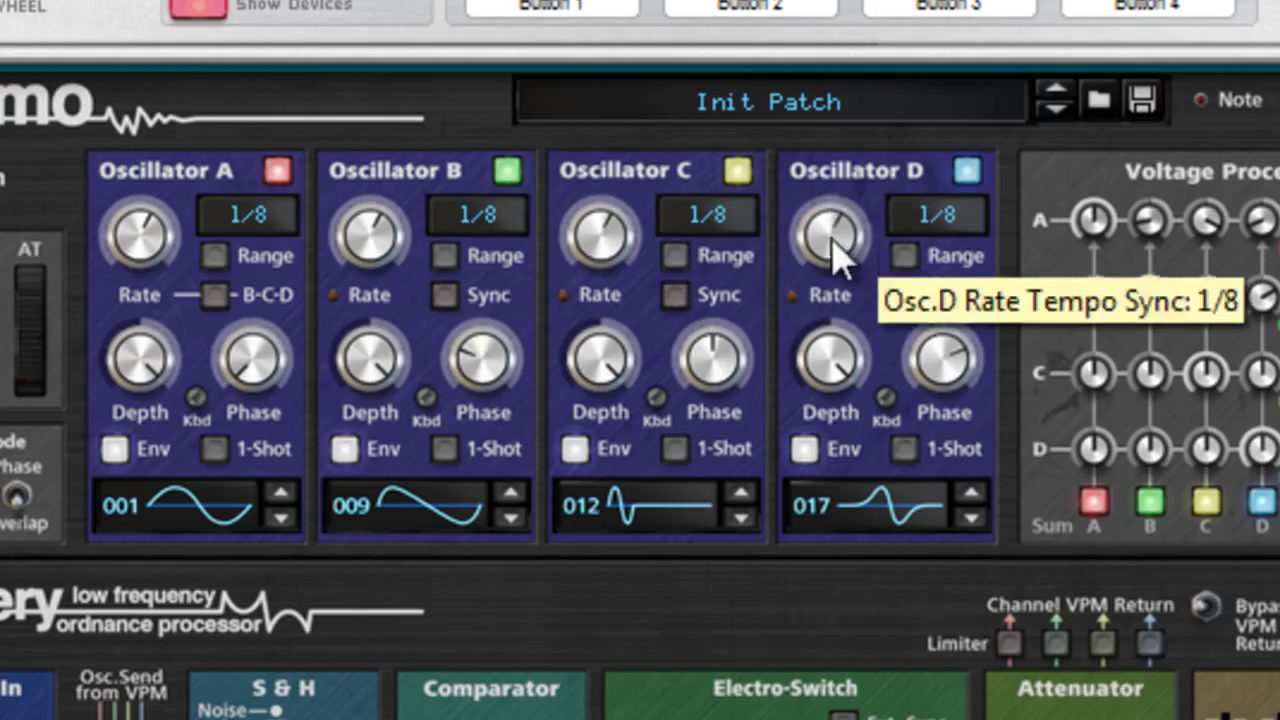
- Set the synced rates: D 3/4, C 3/16, B 1/16 and A 1/4
drag(864, 244, 794, 277)
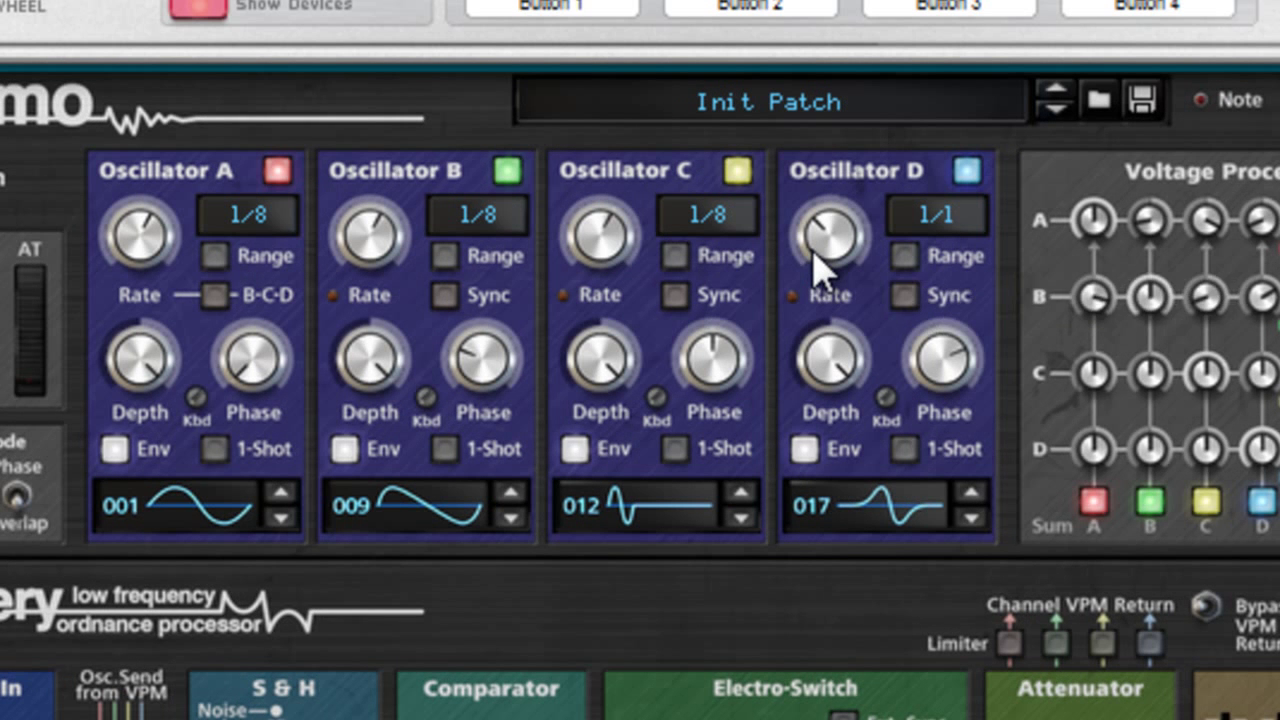
drag(815, 268, 823, 251)
mouse_move(606, 266)
mouse_down()
mouse_move(612, 298)
mouse_move(605, 288)
mouse_up()
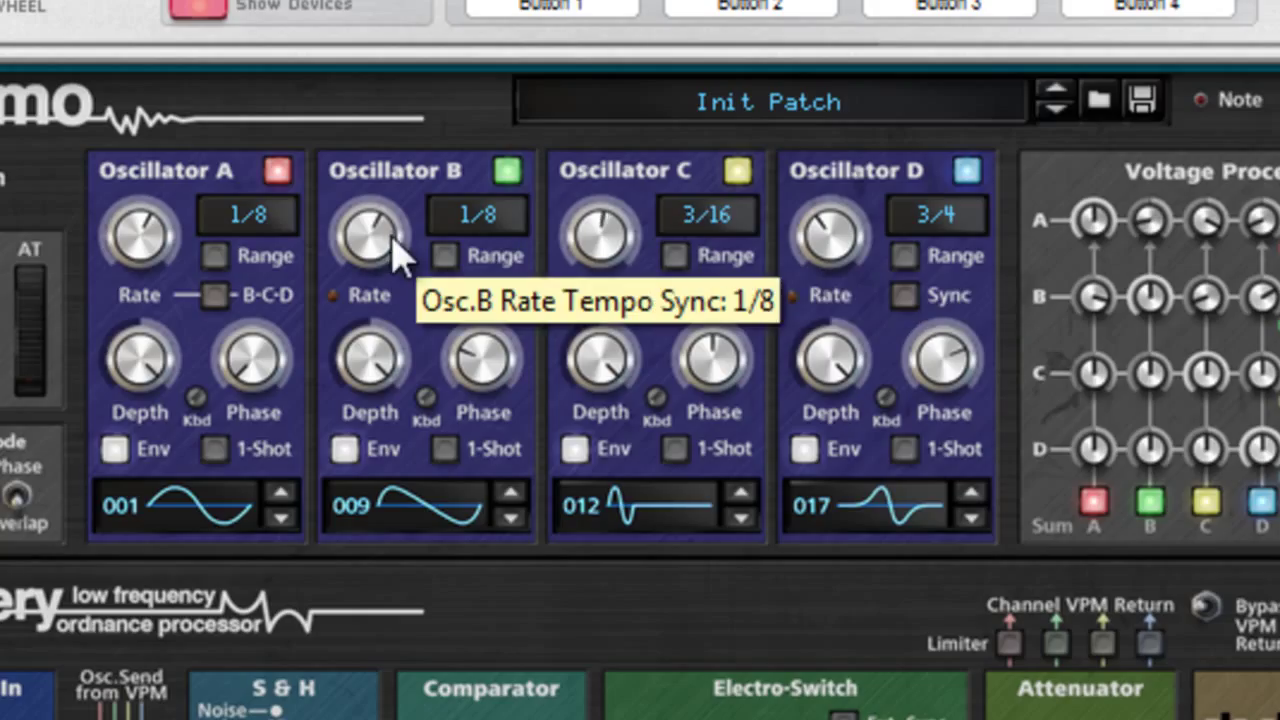
drag(392, 240, 411, 182)
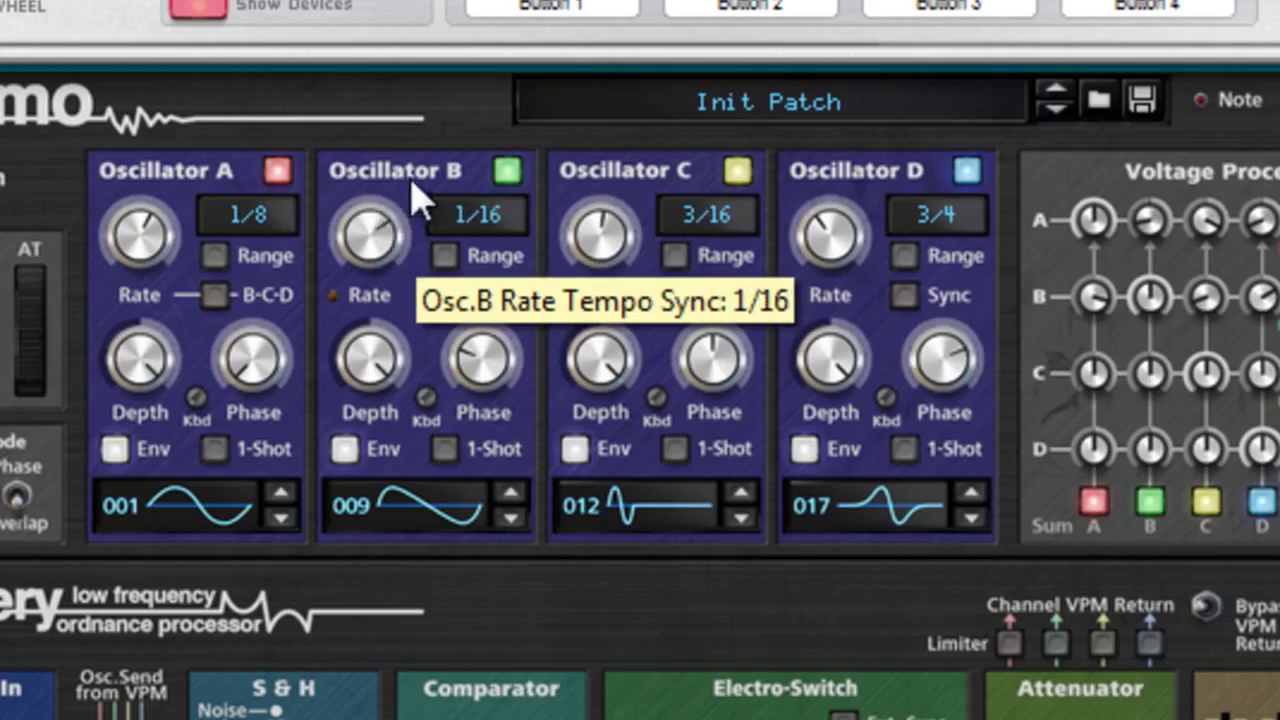
drag(149, 229, 148, 325)
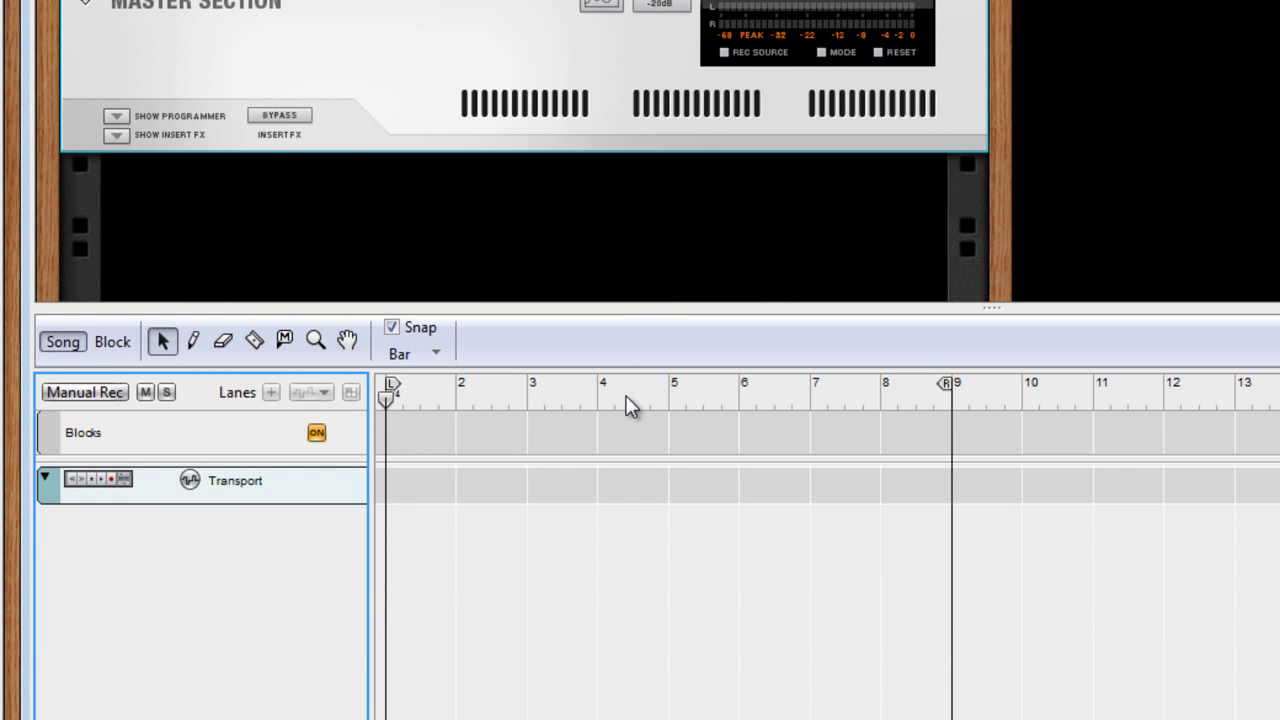
- Hide the sequencer with F7 and create a new Ammo from the rack's Create > Instruments menu
key(F7)
right_click(653, 333)
mouse_move(752, 478)
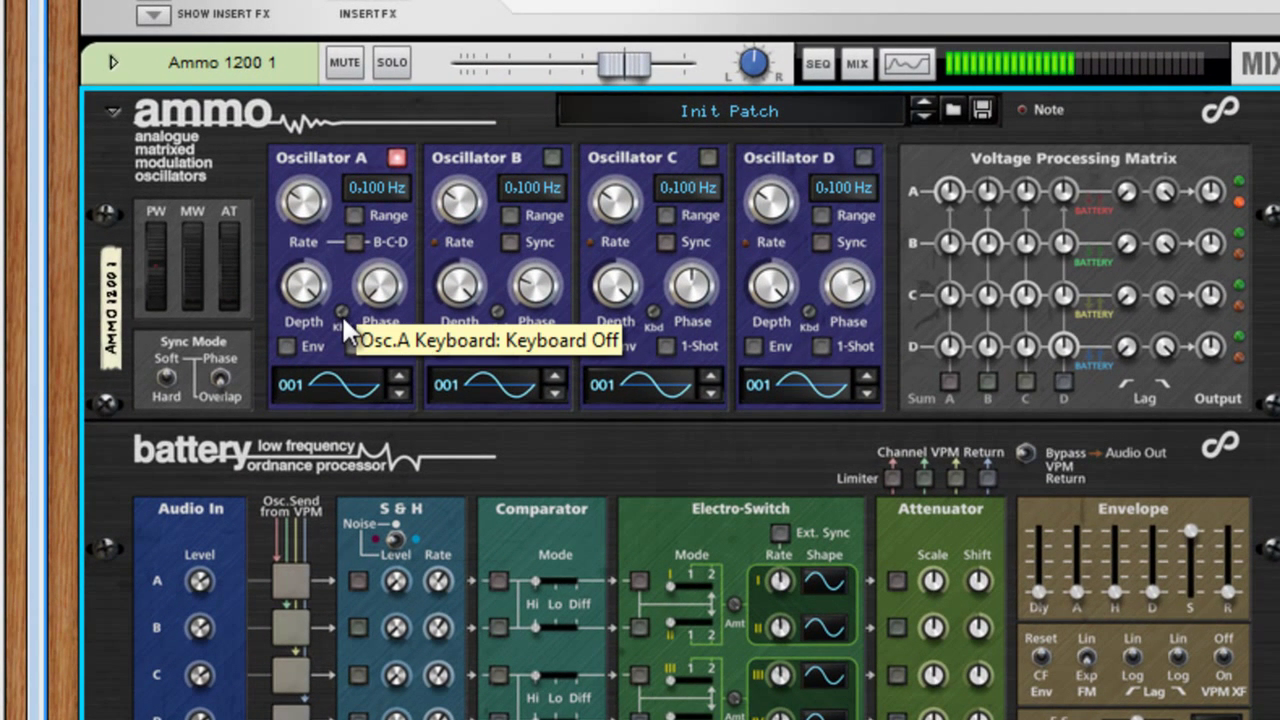
- Set the Kbd control of Ammo oscillators A, B, C and D to Keyboard On
click(341, 312)
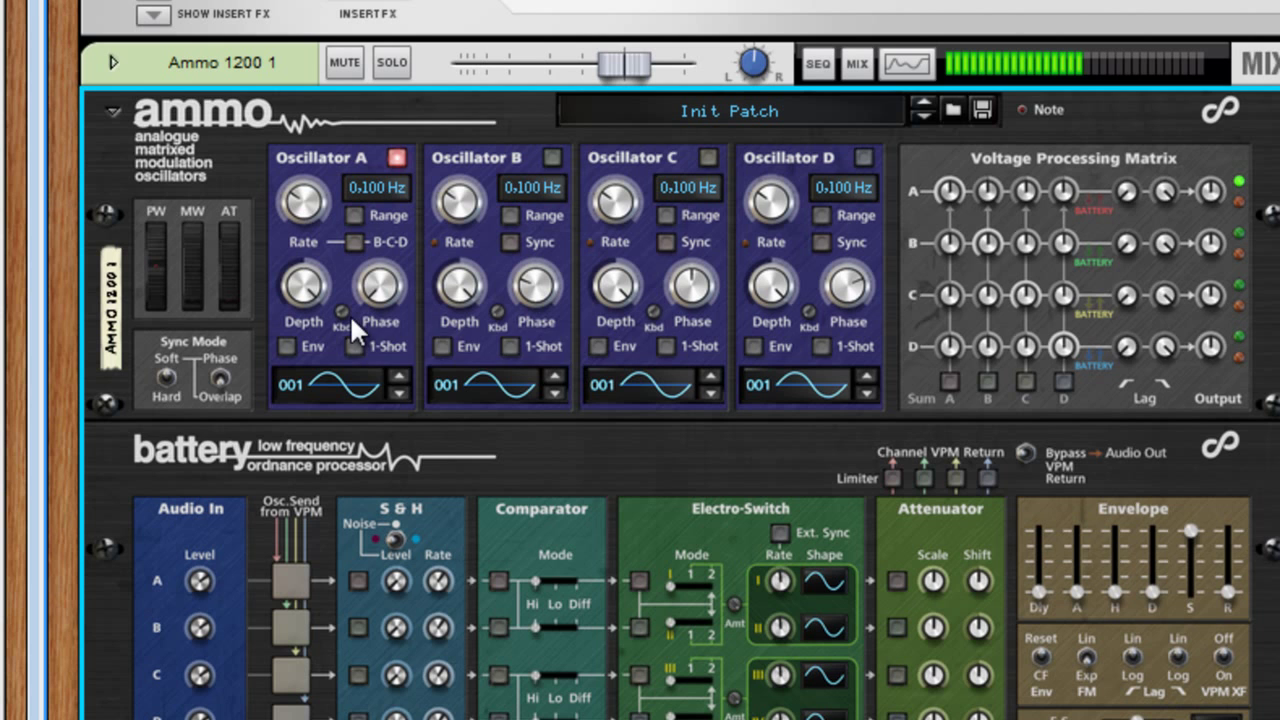
click(346, 312)
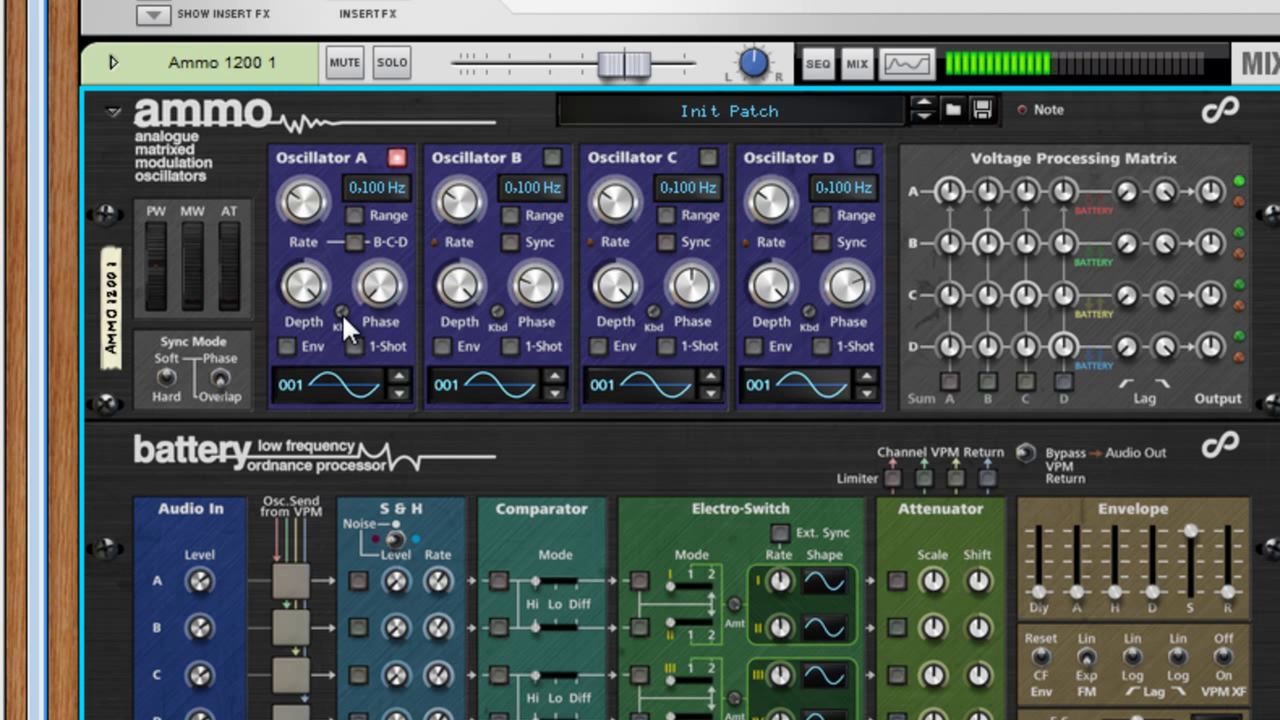
click(341, 312)
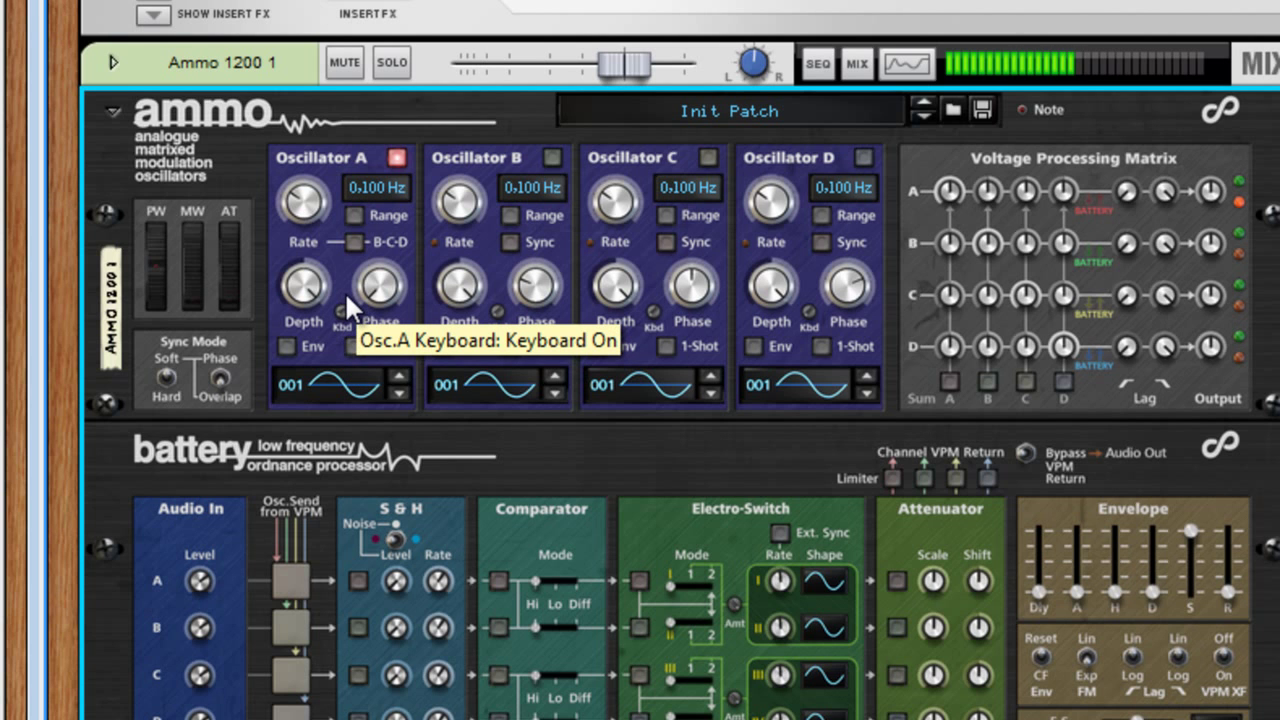
drag(357, 261, 373, 309)
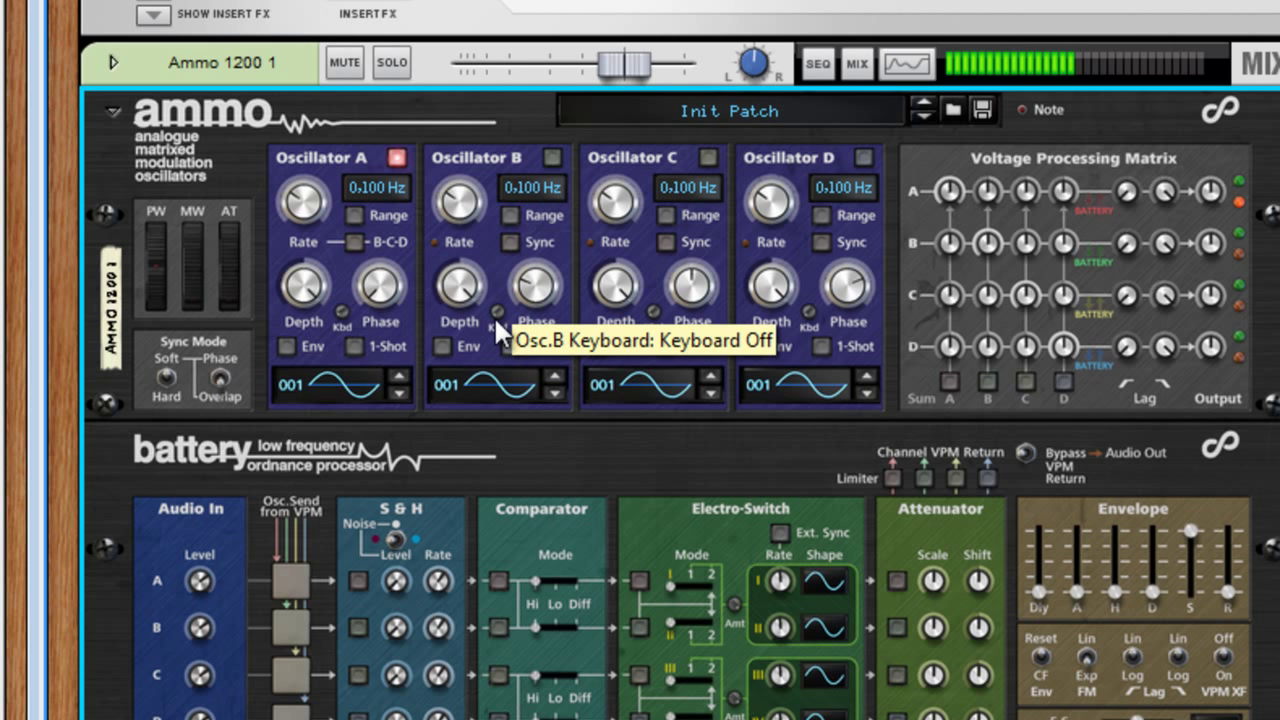
drag(500, 312, 503, 310)
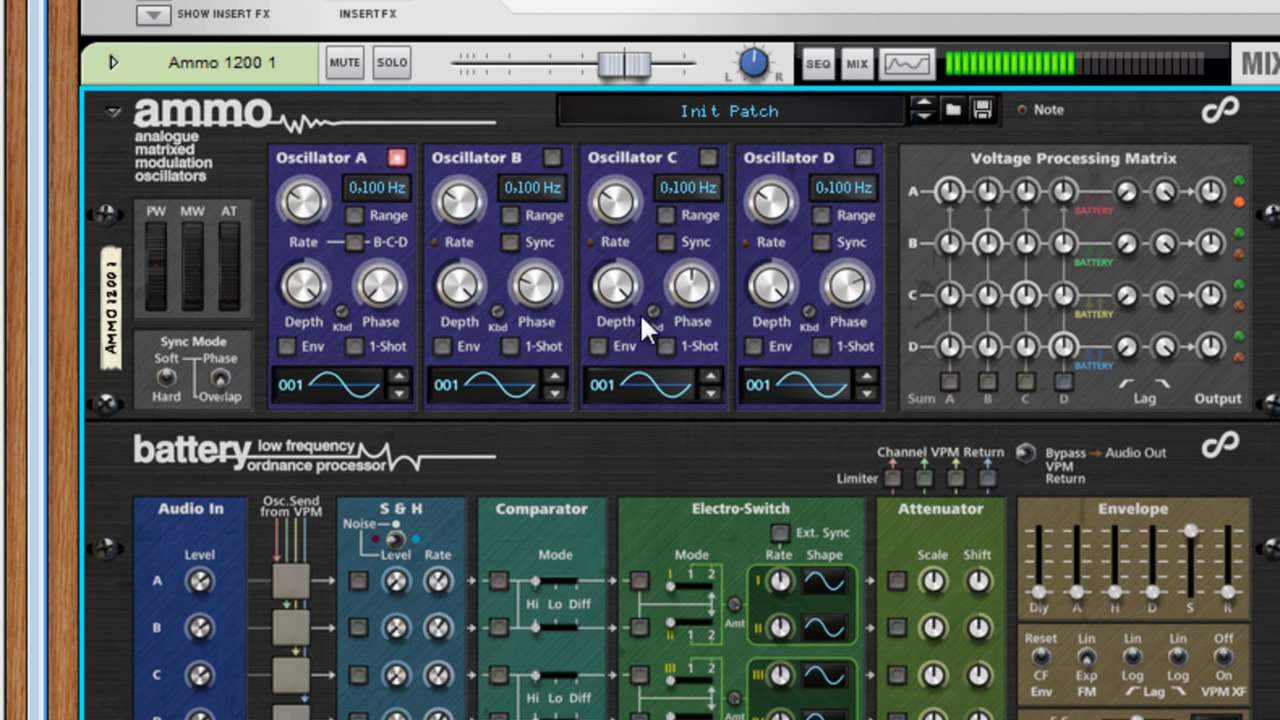
drag(646, 314, 654, 304)
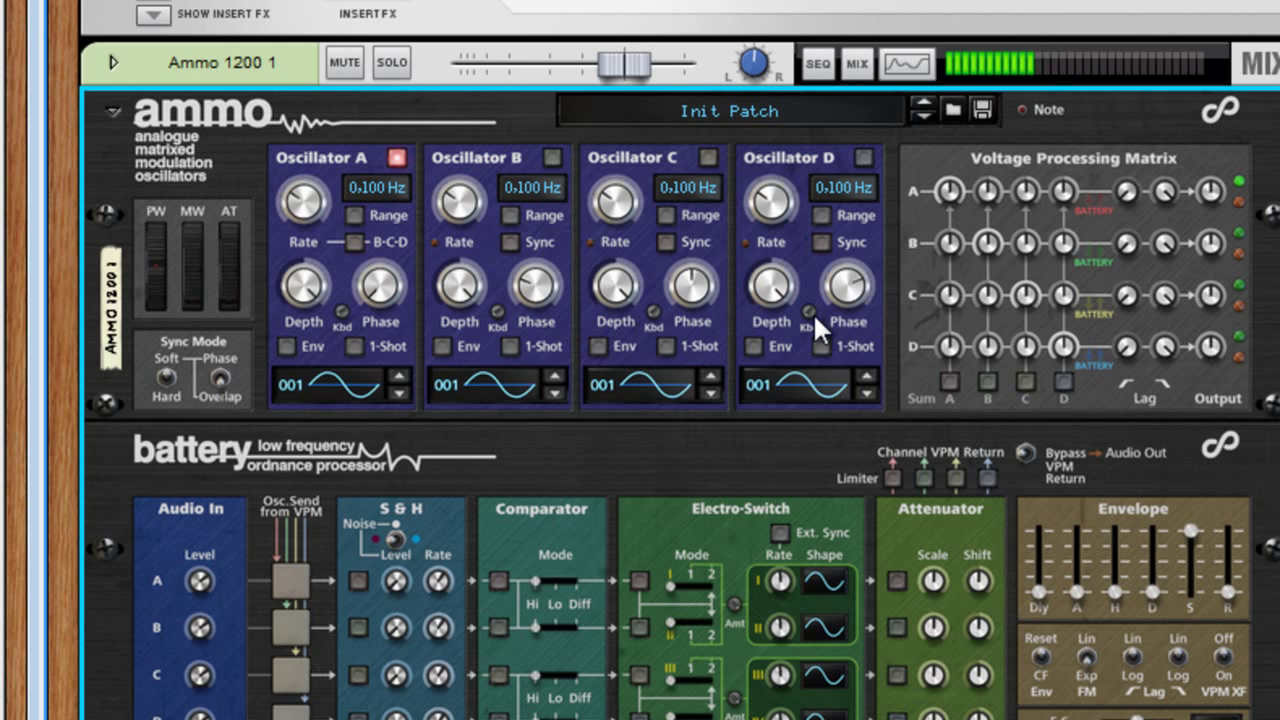
drag(813, 304, 818, 313)
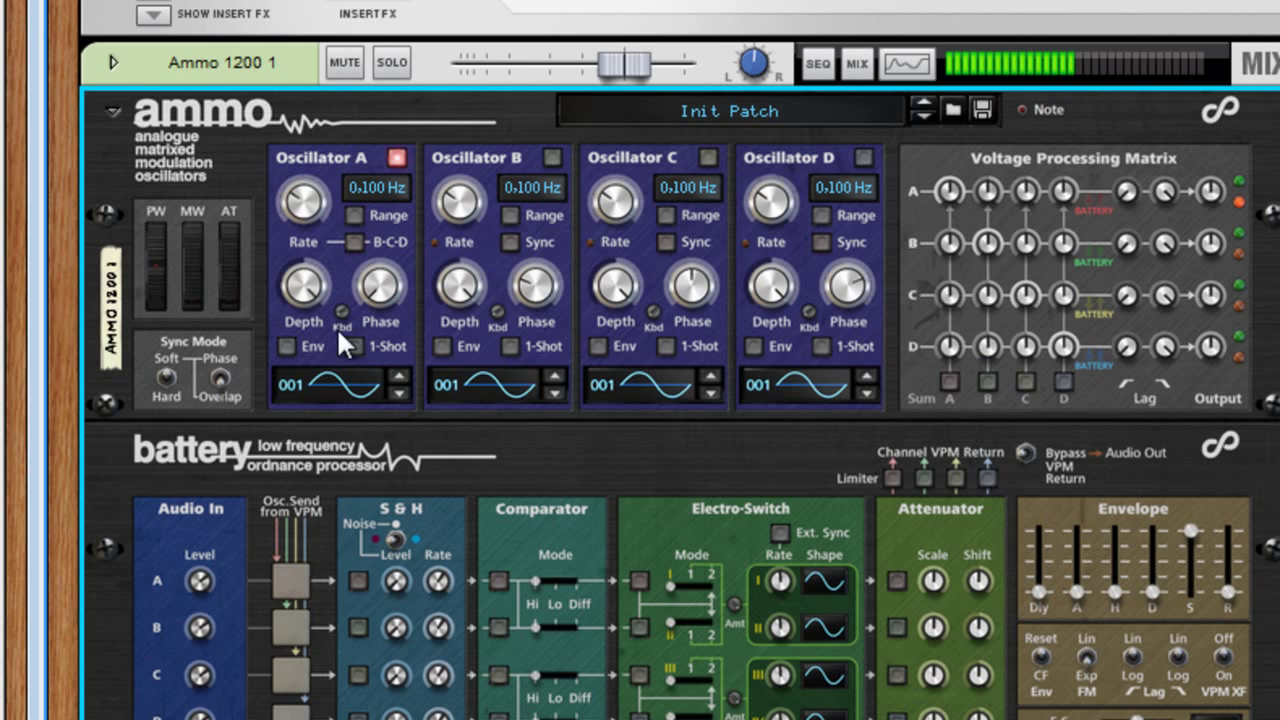
- Turn on oscillators B, C and D, link their rates to A, and set A to 440 Hz with Env sync
click(552, 157)
click(707, 158)
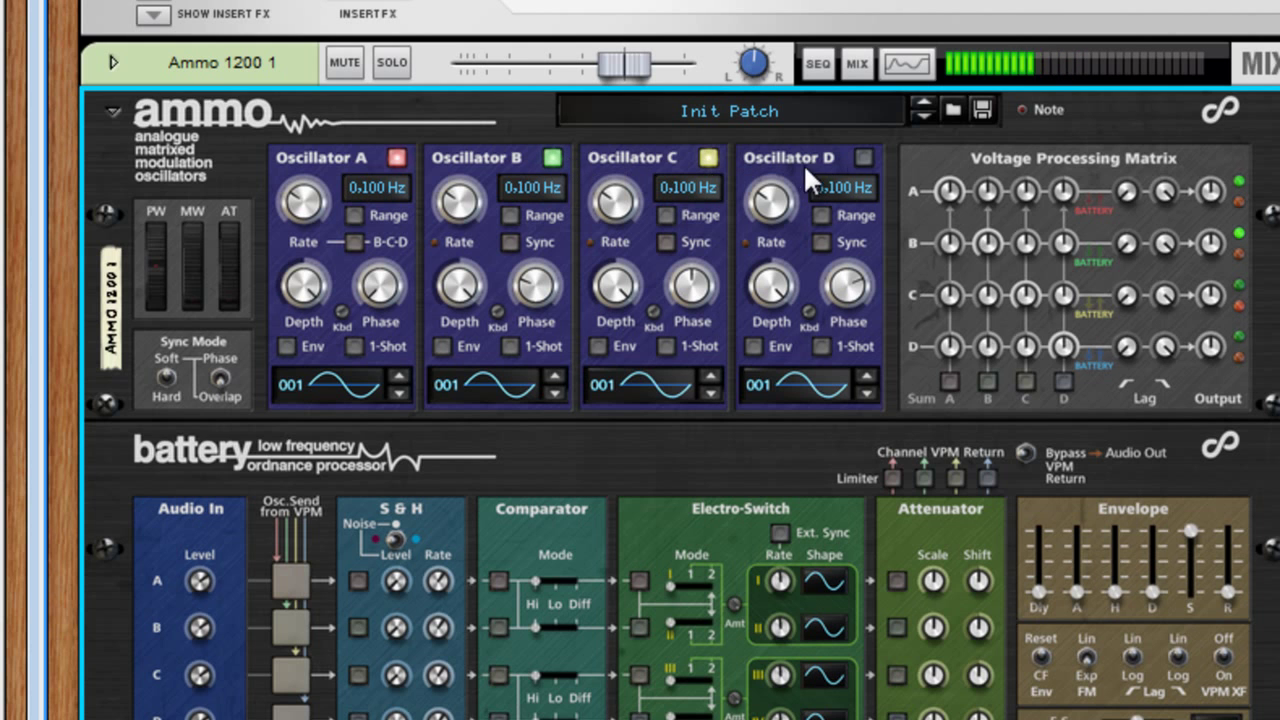
click(862, 158)
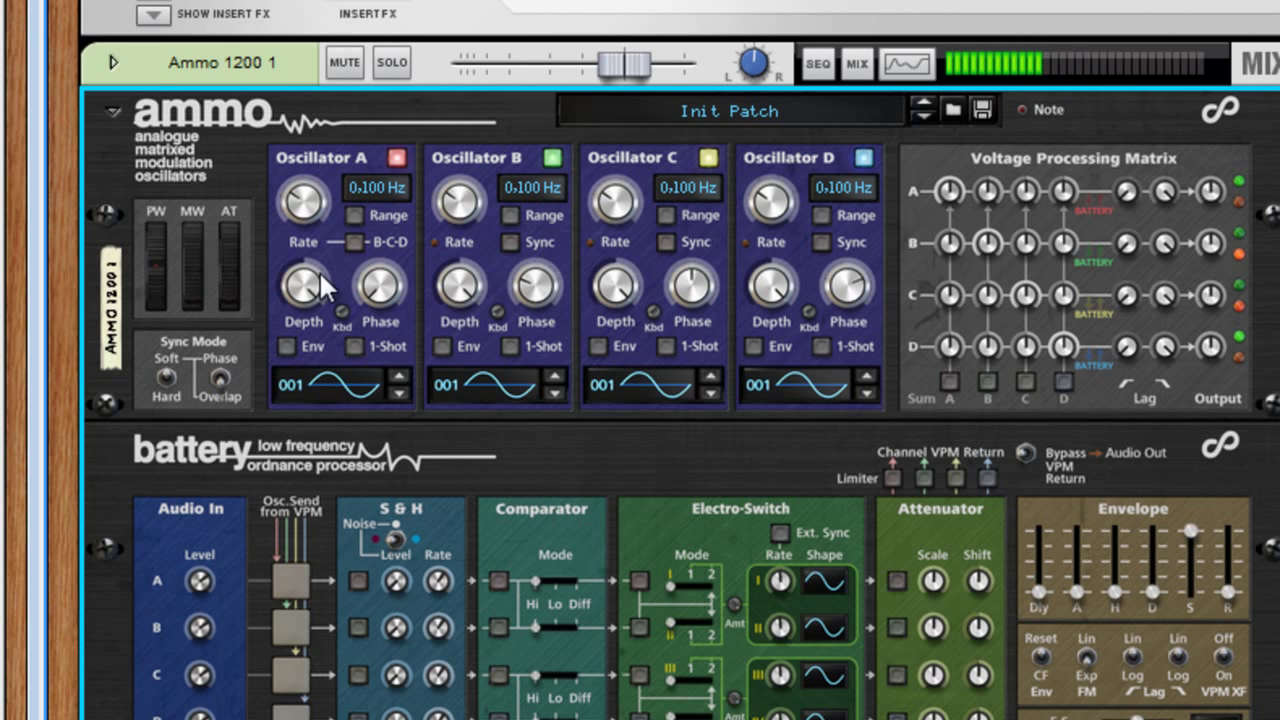
click(354, 243)
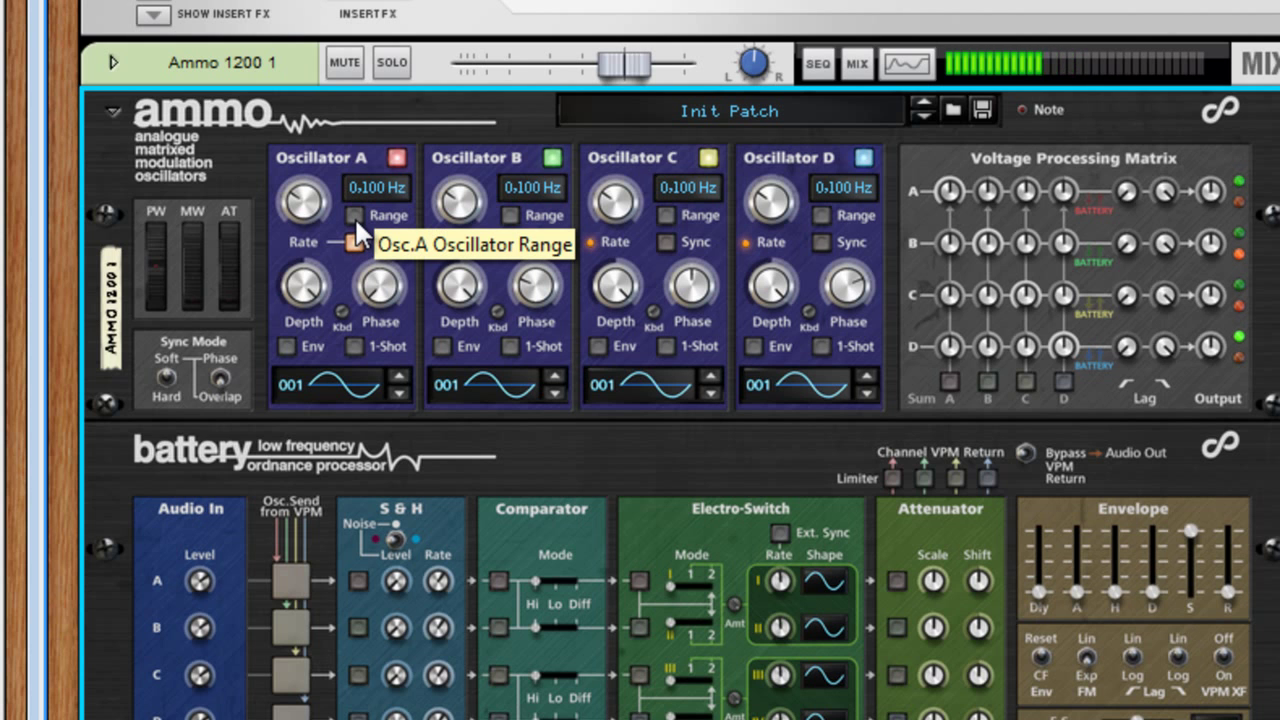
click(354, 216)
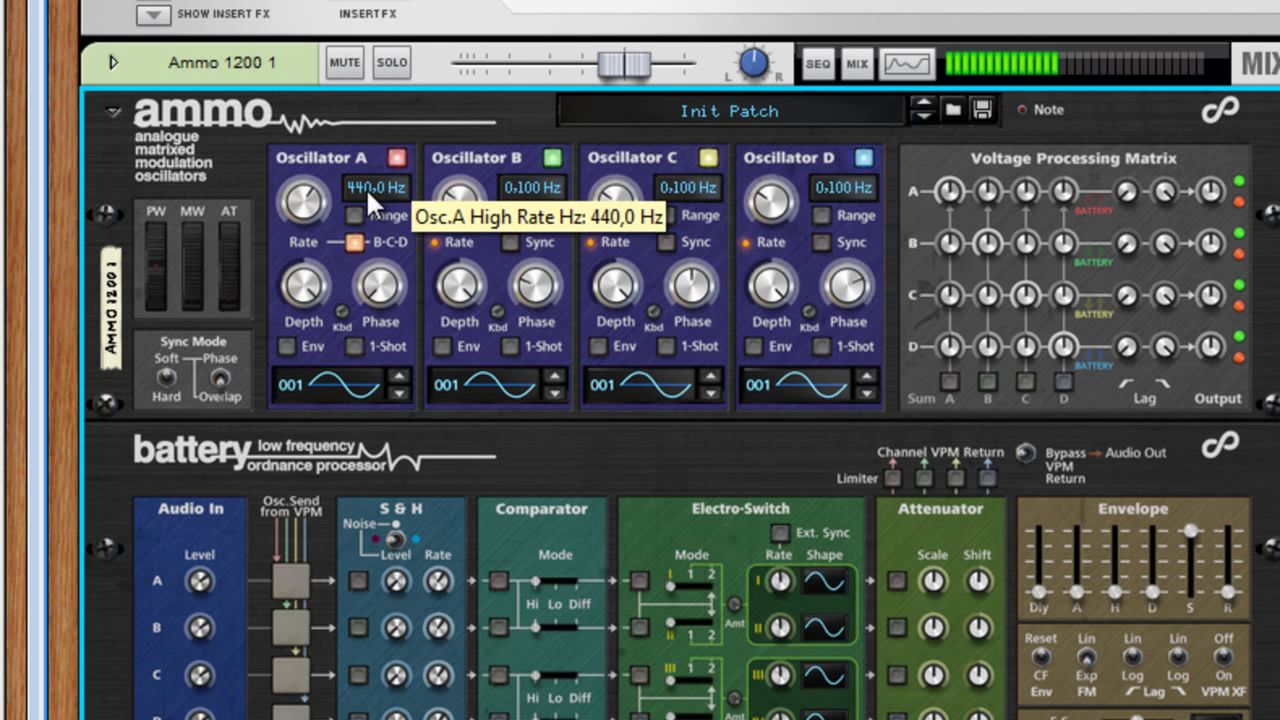
click(287, 346)
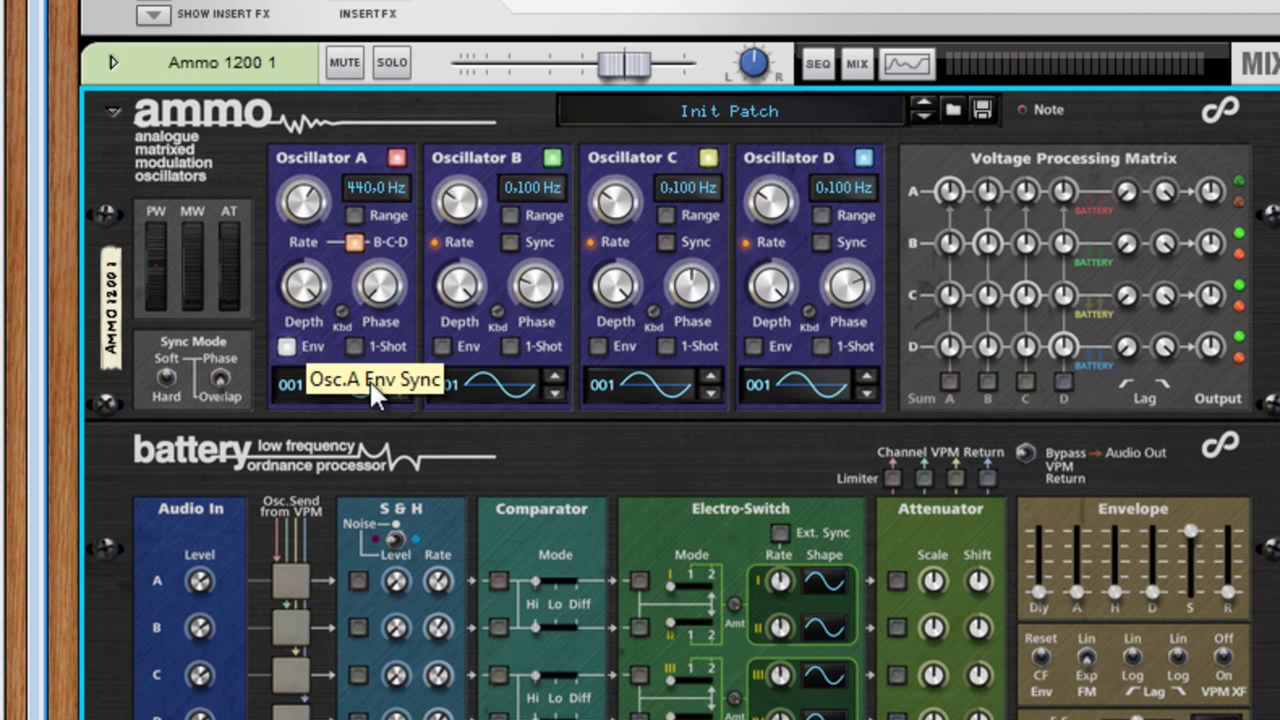
- Step Oscillator A's waveform to 010 and Oscillator B's to a square, 005
click(400, 379)
click(400, 379)
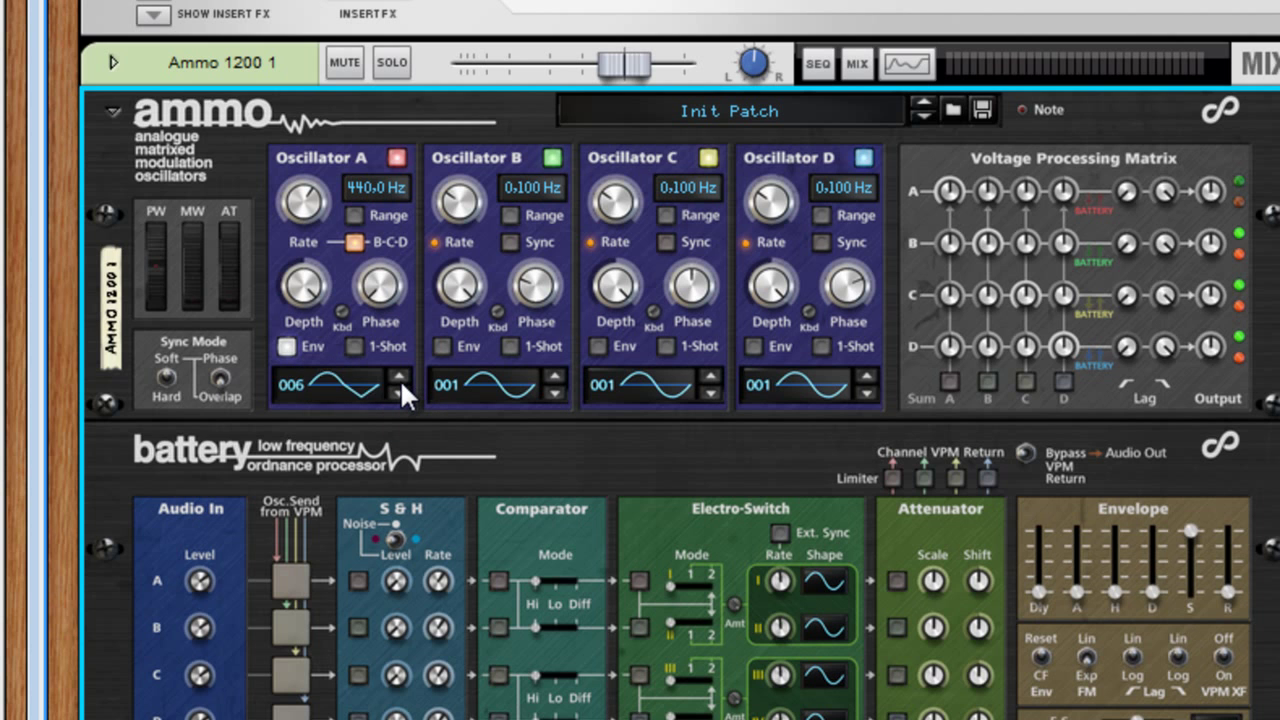
click(400, 379)
click(400, 379)
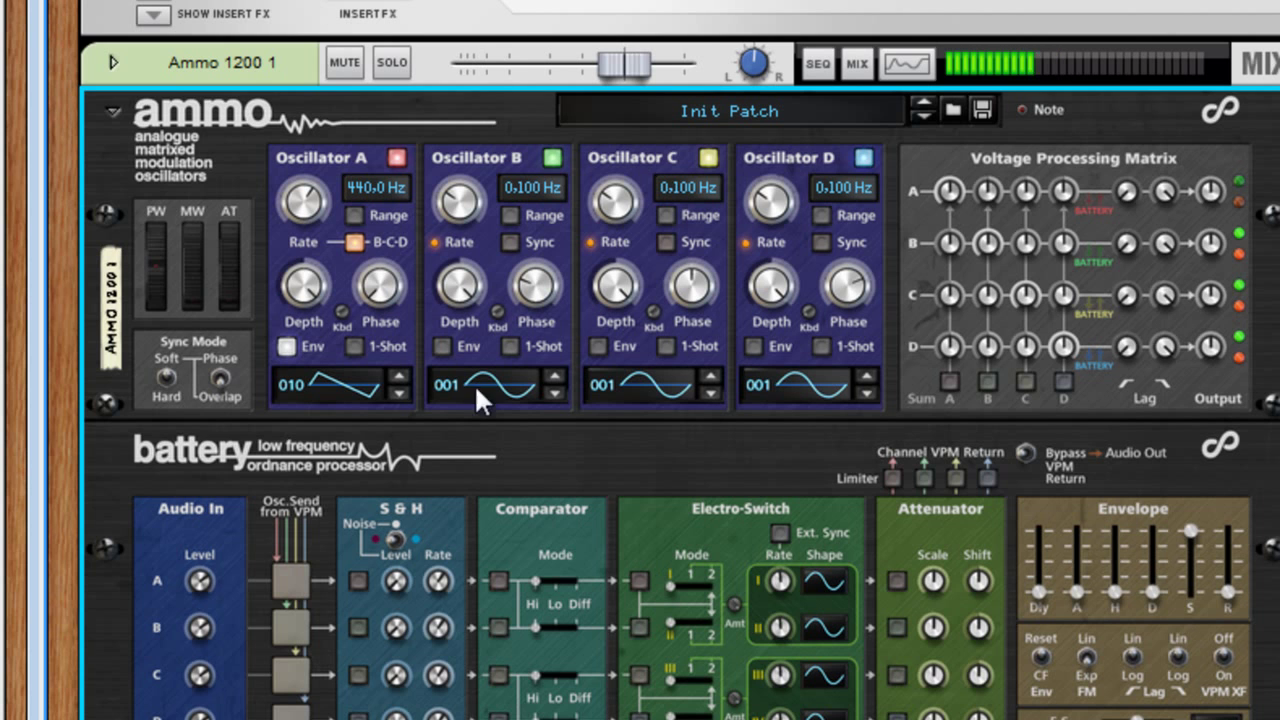
click(562, 376)
click(562, 376)
click(562, 376)
click(562, 376)
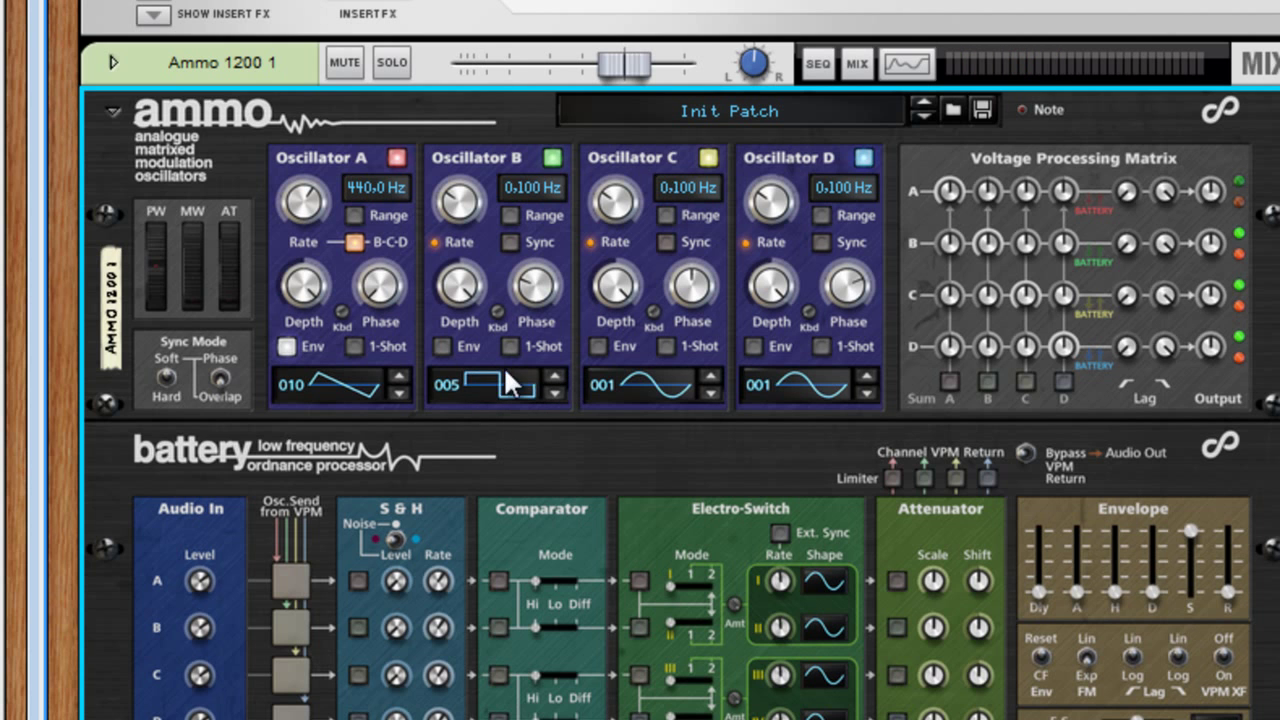
- Enable envelope sync on oscillators B, C and D, and turn on Sum A–D in the matrix
click(442, 346)
click(598, 346)
click(756, 348)
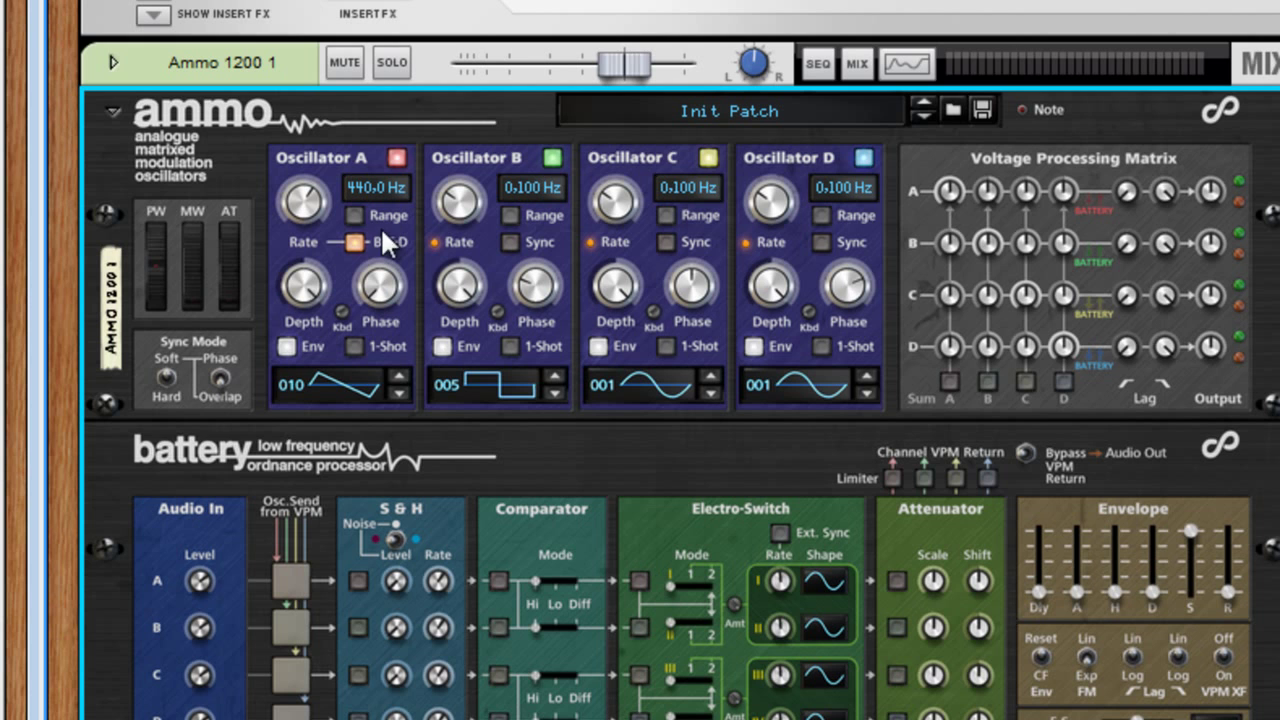
click(950, 380)
click(989, 378)
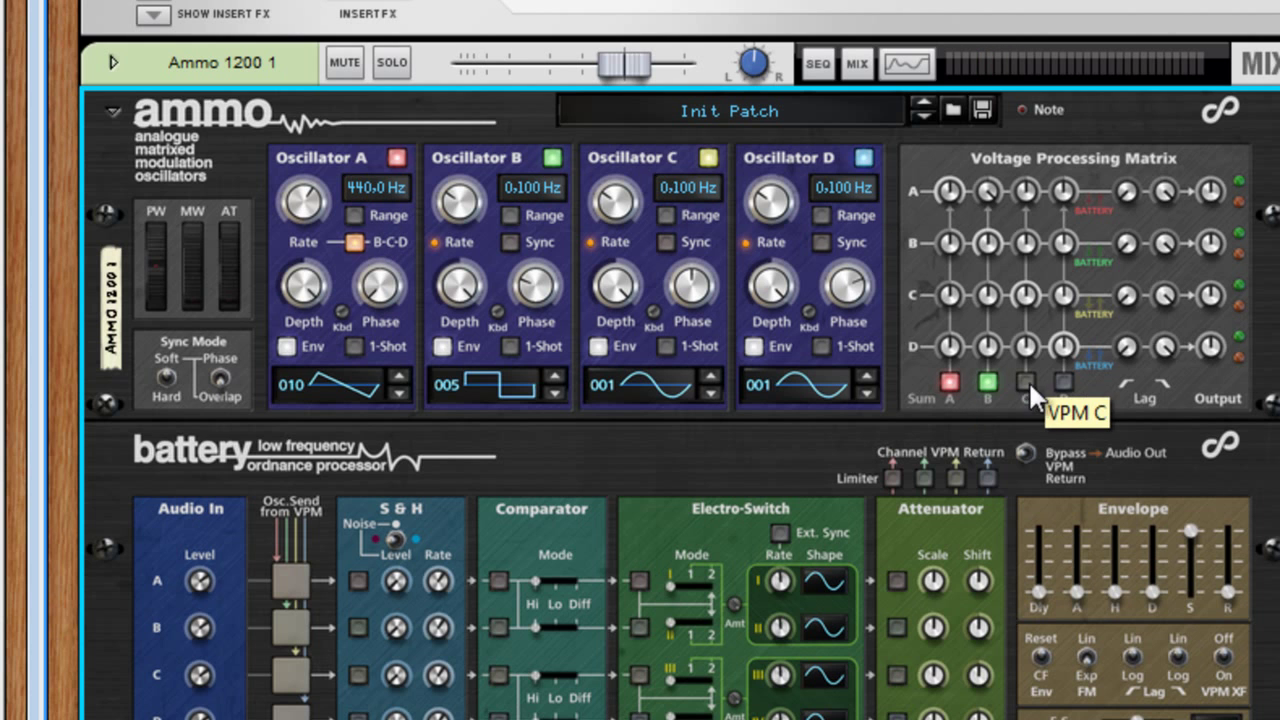
click(1027, 381)
click(1063, 381)
- Raise Oscillator B's amount in row A's sum to 0.66
click(1063, 381)
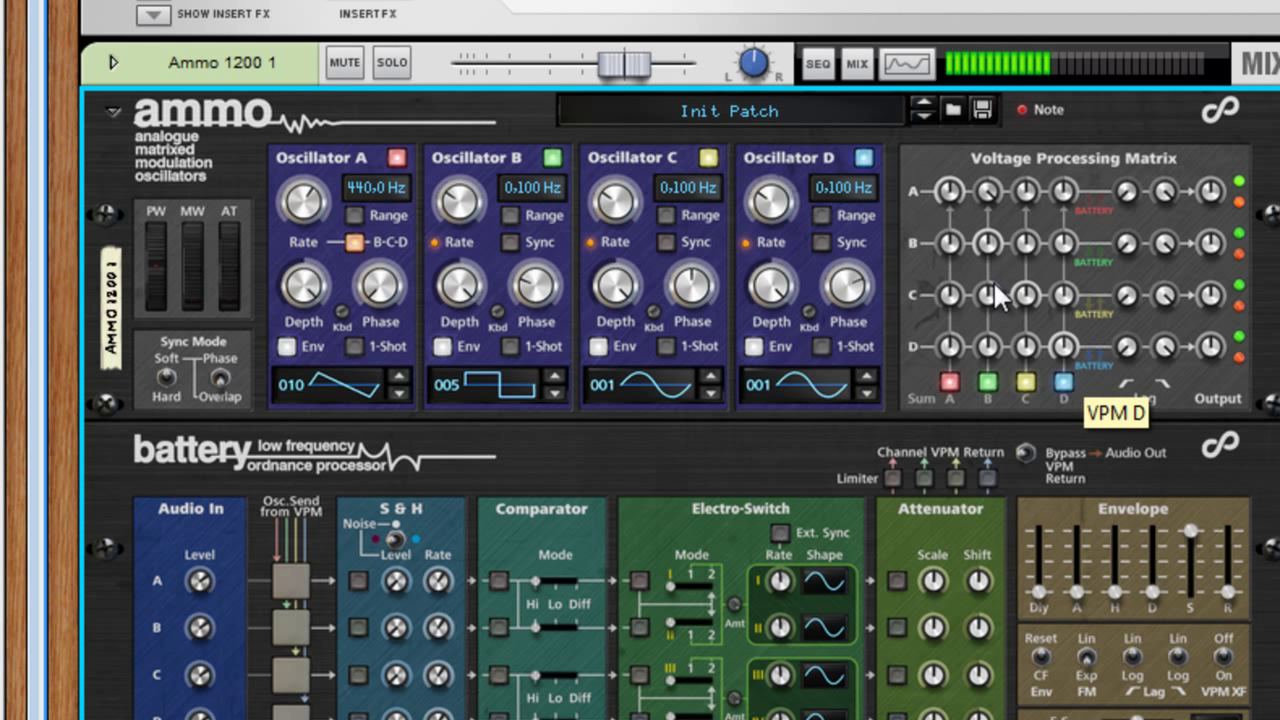
drag(985, 190, 989, 228)
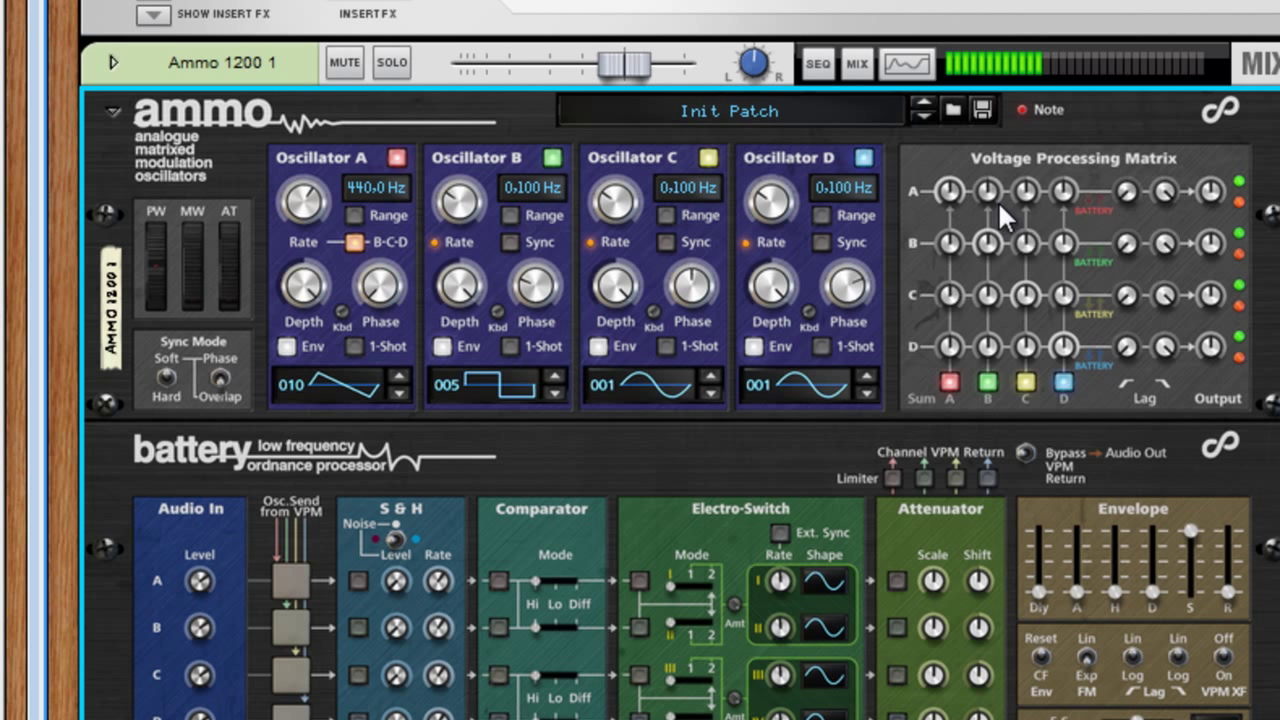
drag(998, 200, 999, 155)
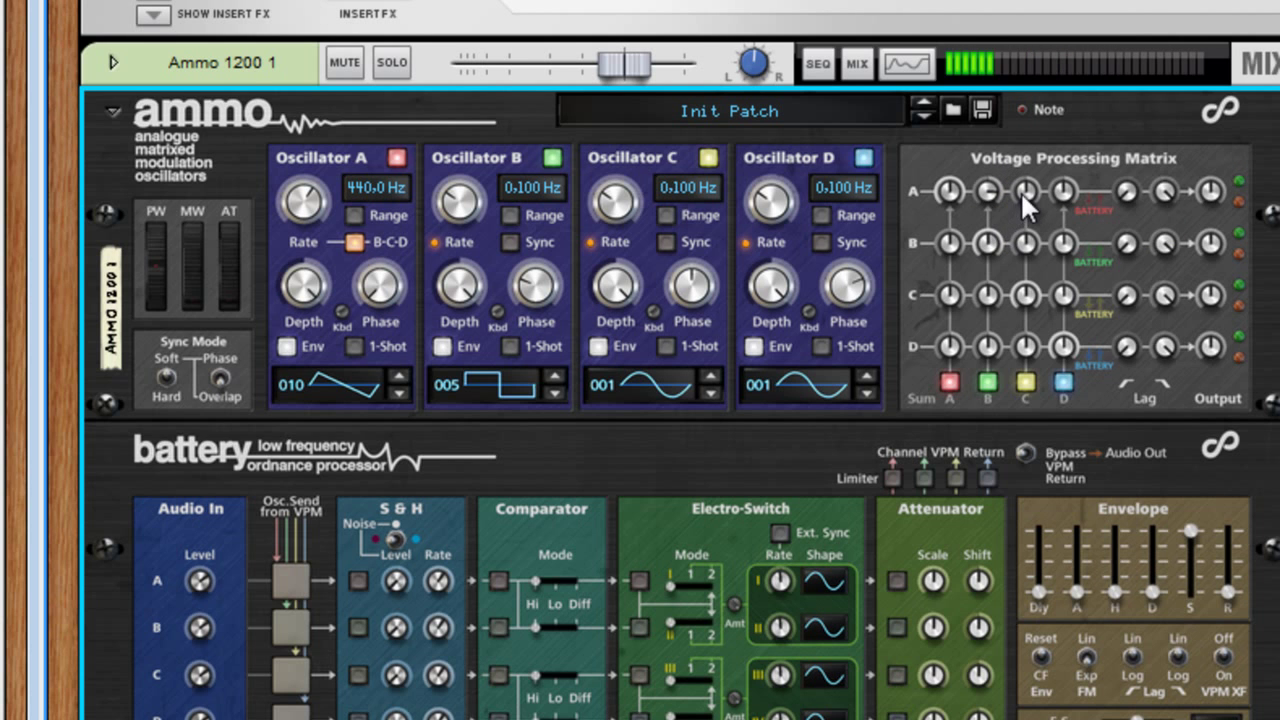
- Step Oscillator C's waveform to 014 and blend it into row A's sum at 0.34
drag(714, 374, 714, 374)
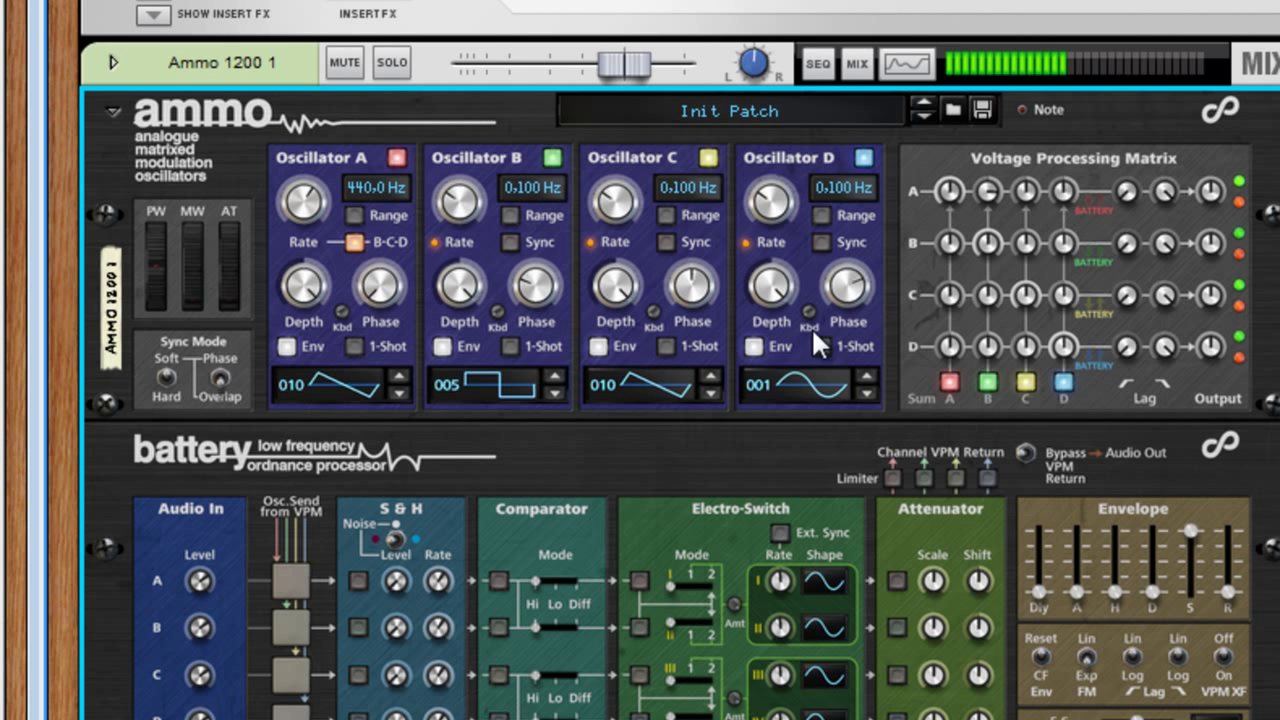
click(717, 375)
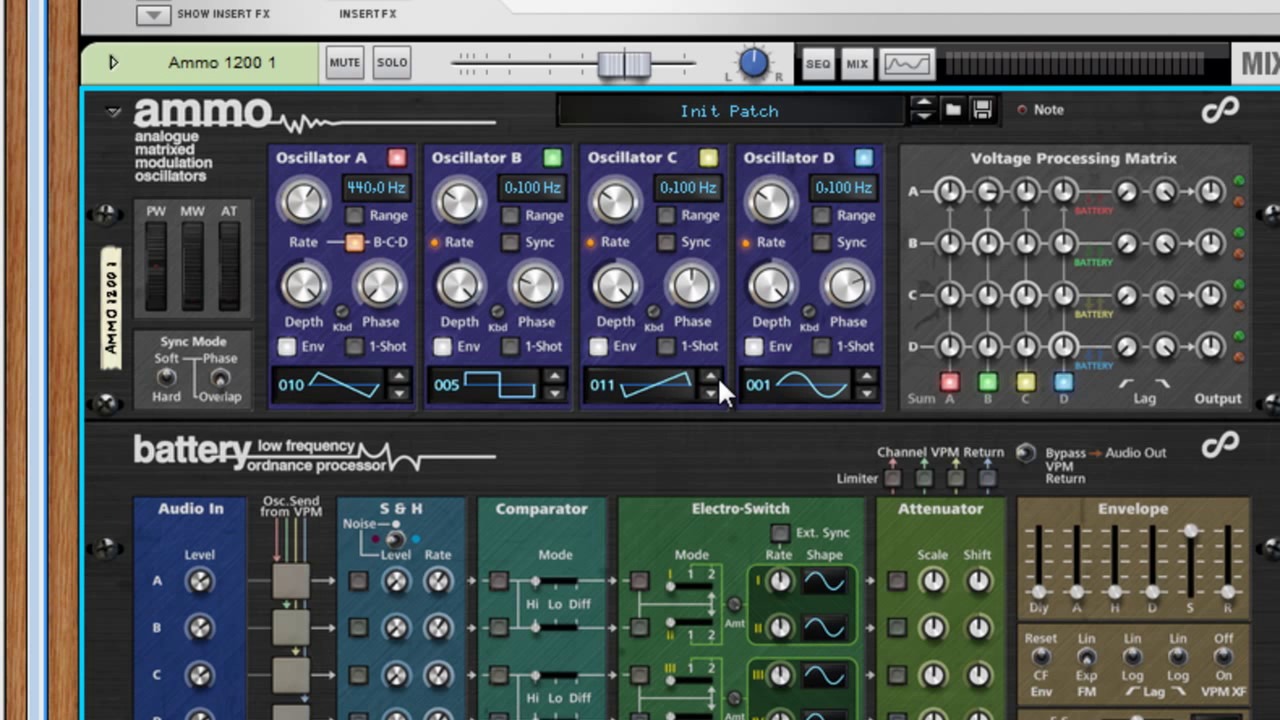
click(717, 375)
click(717, 375)
click(717, 375)
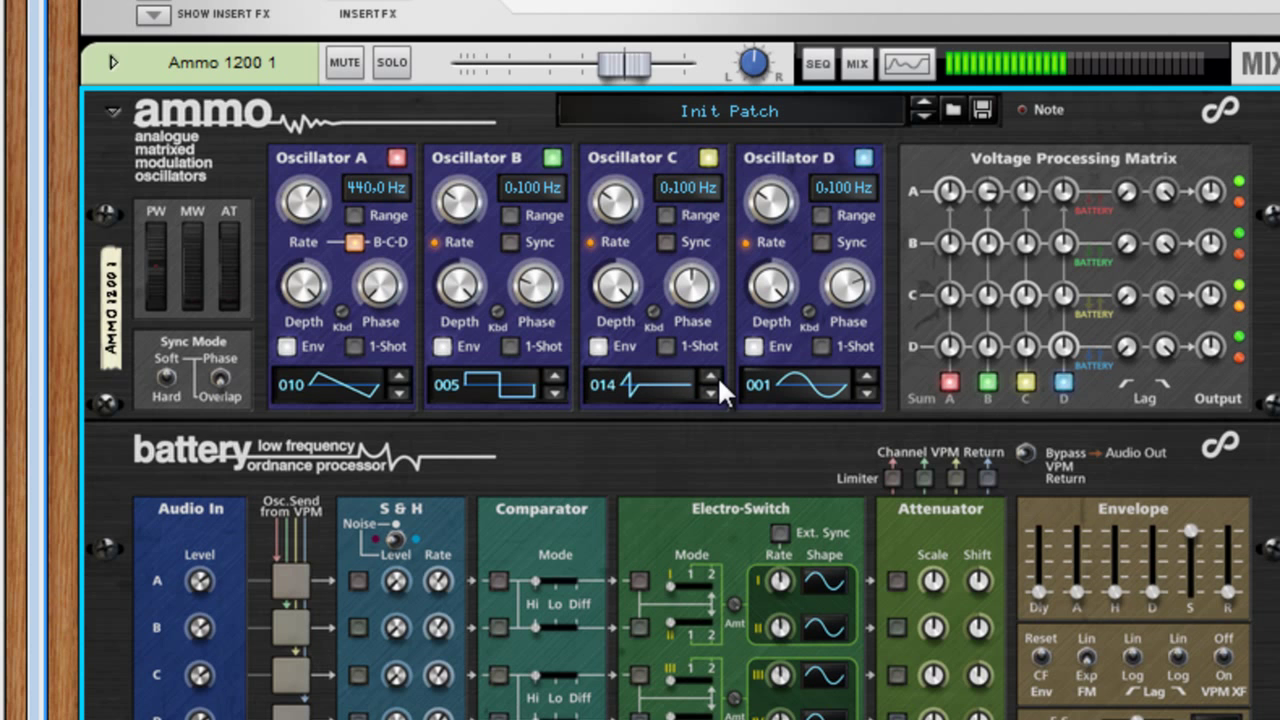
drag(1012, 188, 1036, 161)
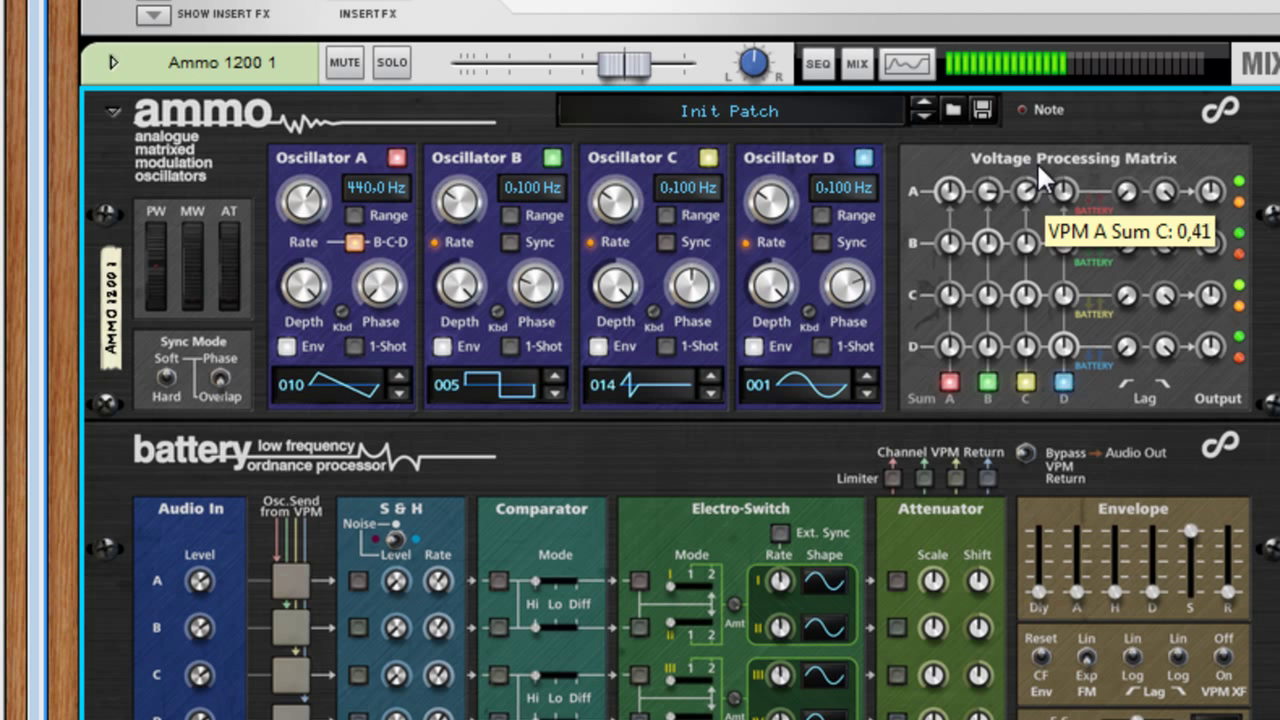
- Set Oscillator D's waveform to 017 and its amount in row A's sum to 0.66
click(867, 370)
click(867, 370)
click(867, 370)
click(867, 370)
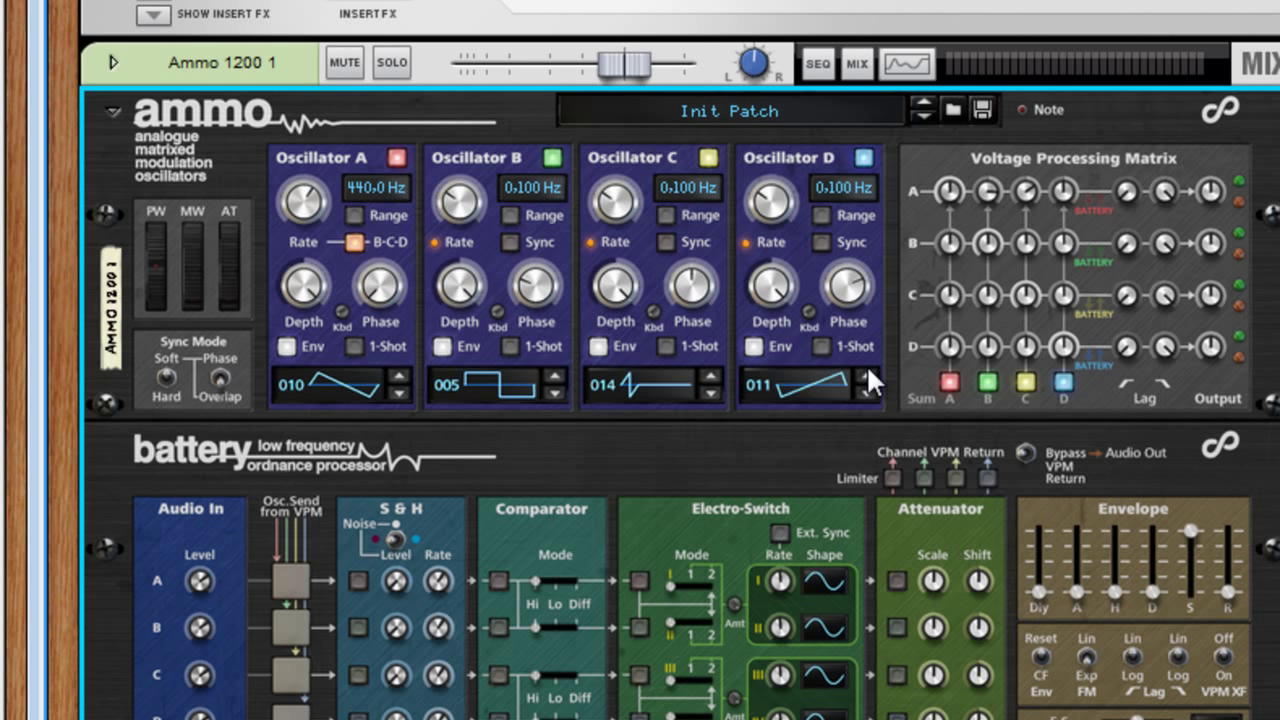
click(866, 370)
click(866, 370)
click(866, 370)
click(866, 370)
click(866, 370)
click(866, 370)
click(866, 370)
click(866, 388)
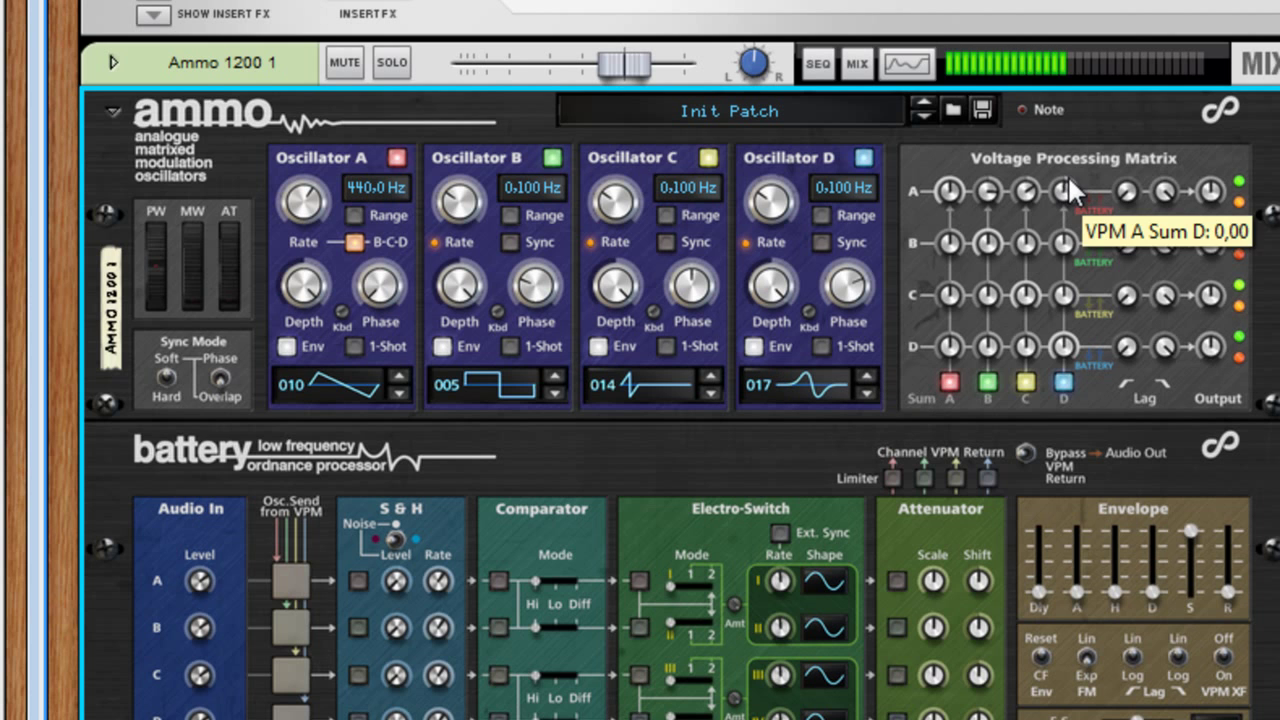
drag(1069, 171, 1080, 137)
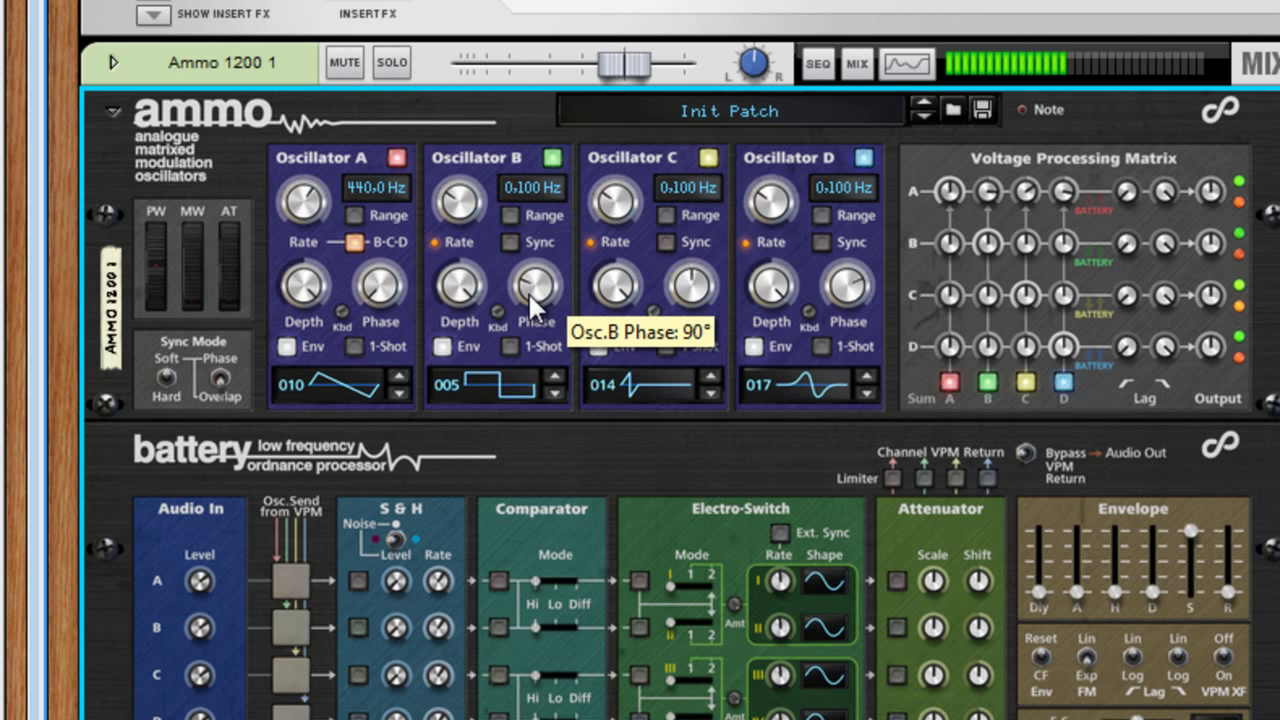
- Turn the Phase knobs of Oscillators B, C and D to about 191°, 253° and 192°
drag(529, 293, 547, 251)
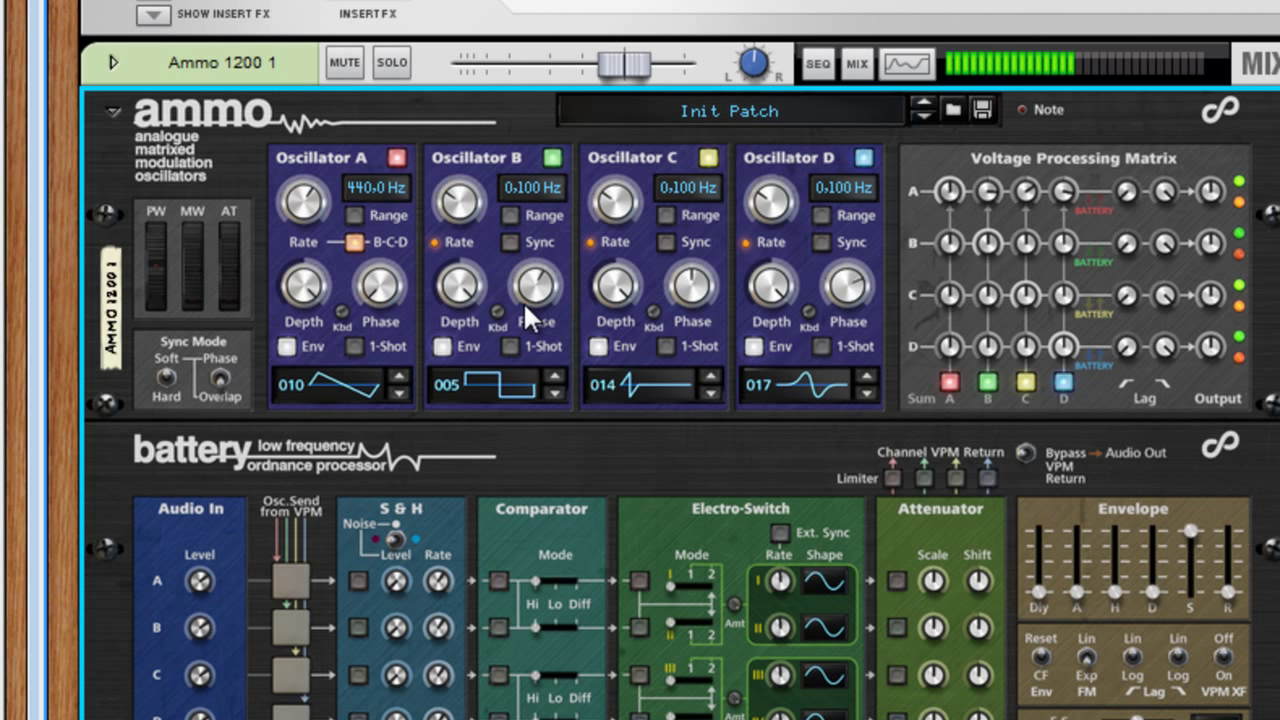
drag(524, 305, 552, 329)
drag(695, 287, 698, 286)
drag(870, 298, 861, 341)
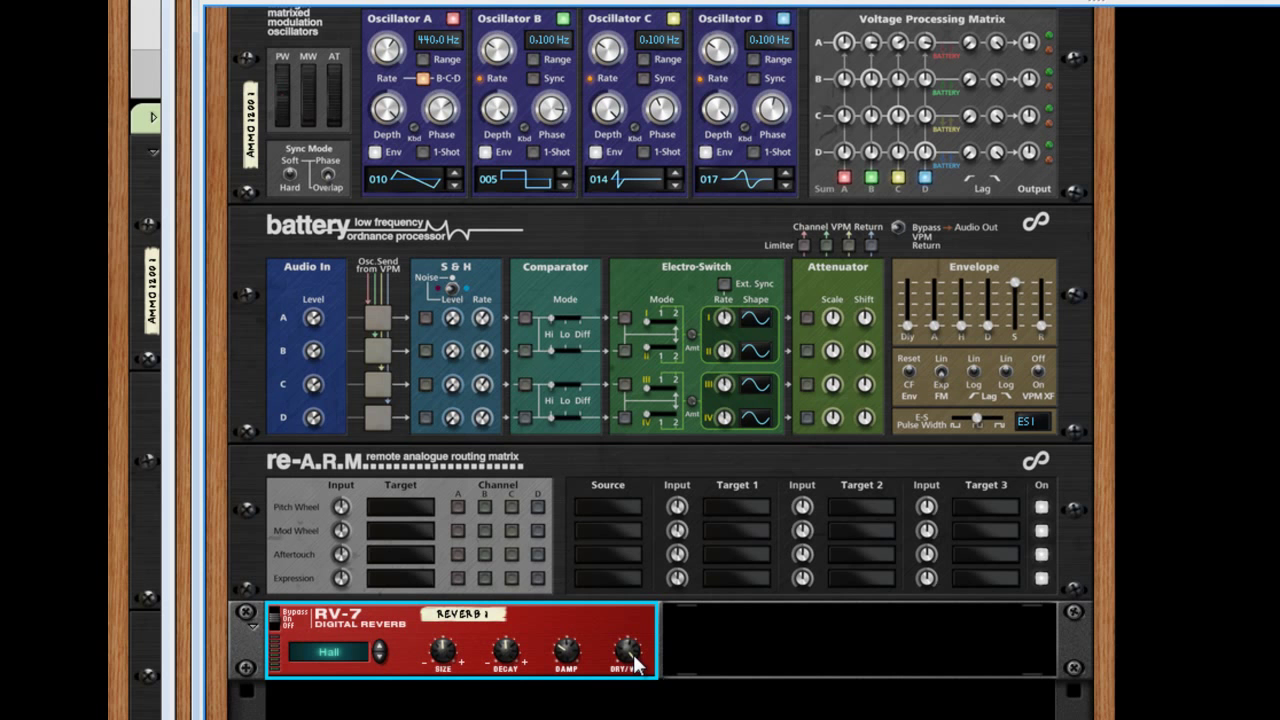
- Raise the RV-7 Reverb's dry/wet slightly, then insert a UN-16 Unison with dry/wet around 79
drag(627, 650, 624, 712)
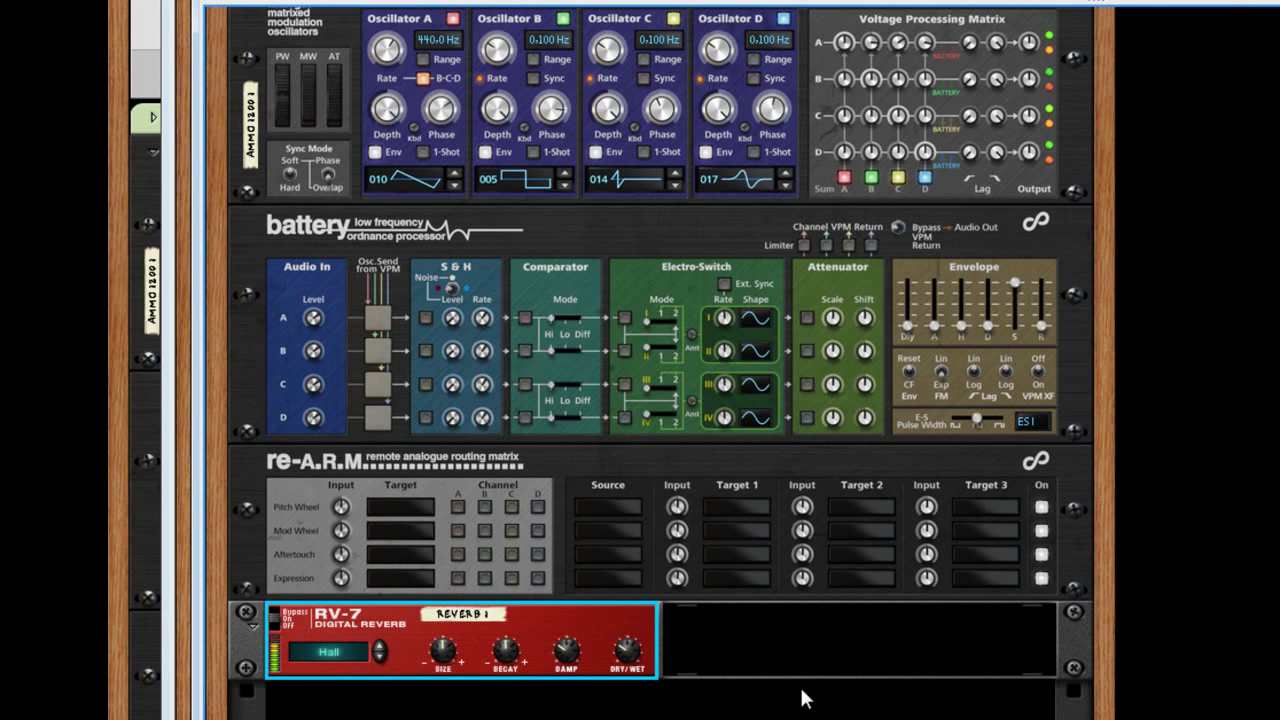
right_click(760, 640)
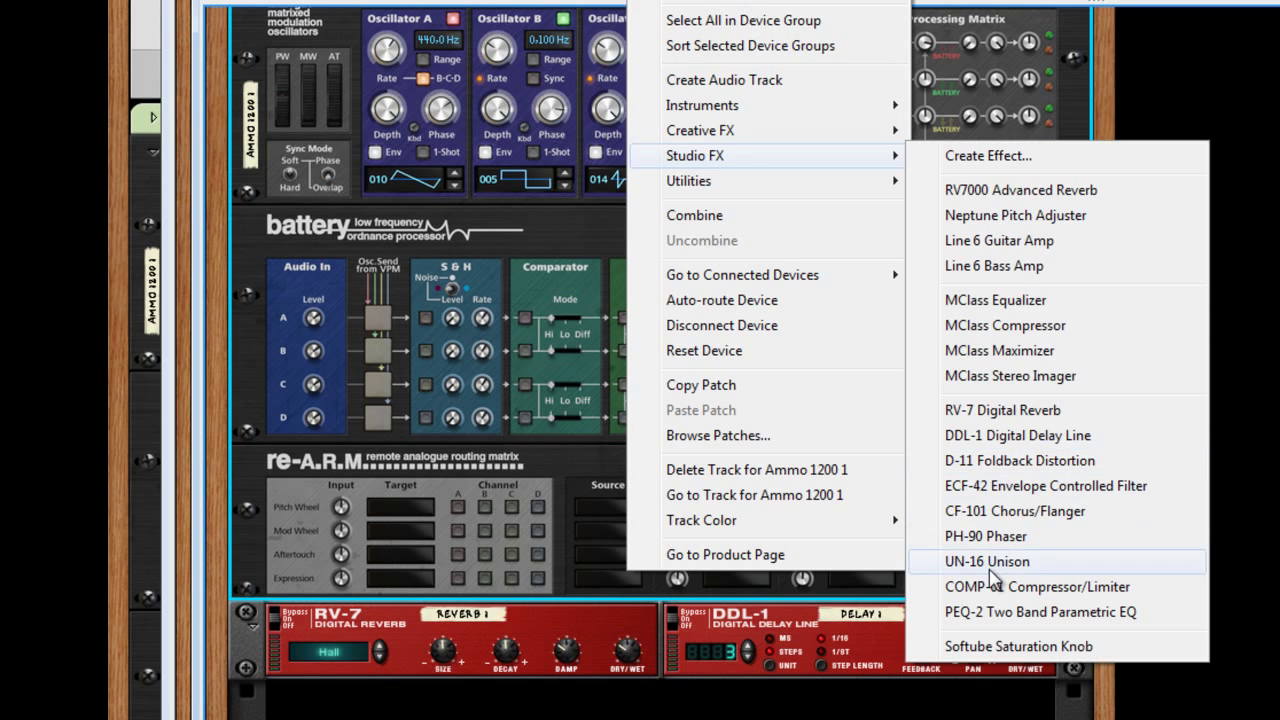
click(970, 640)
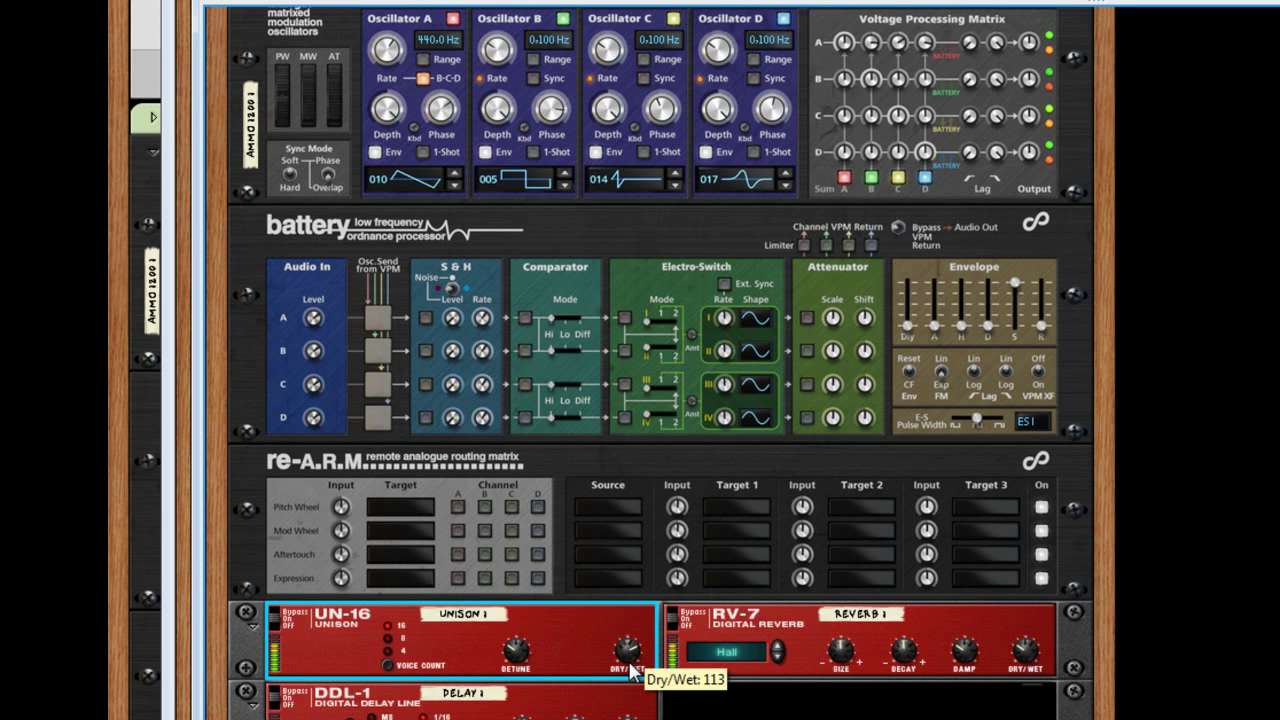
drag(630, 675, 633, 690)
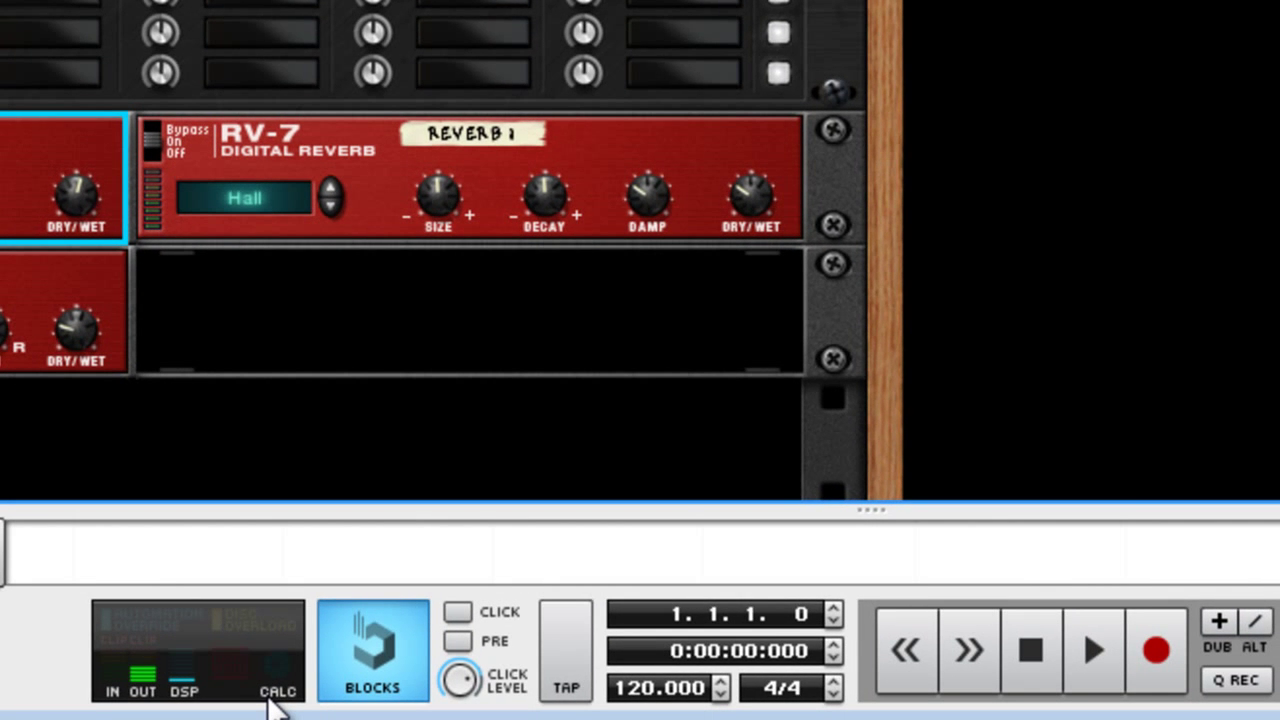
scroll(450, 250, down, 3)
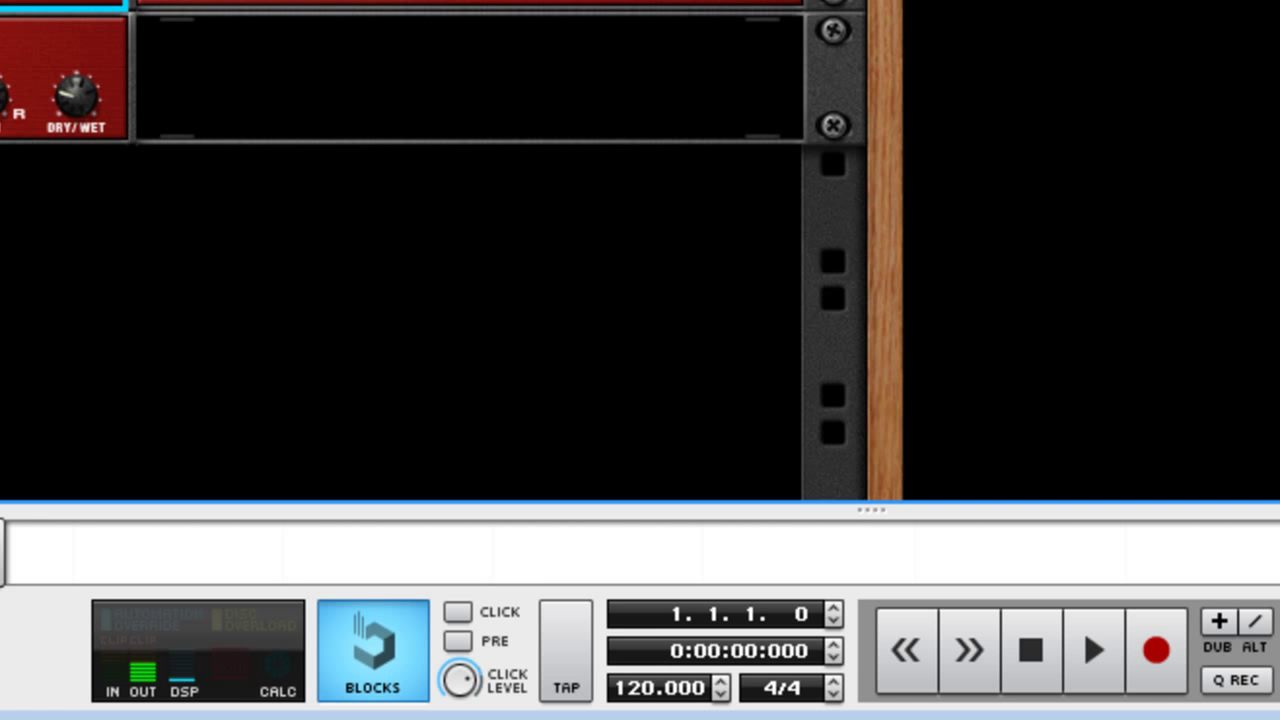
scroll(250, 154, up, 5)
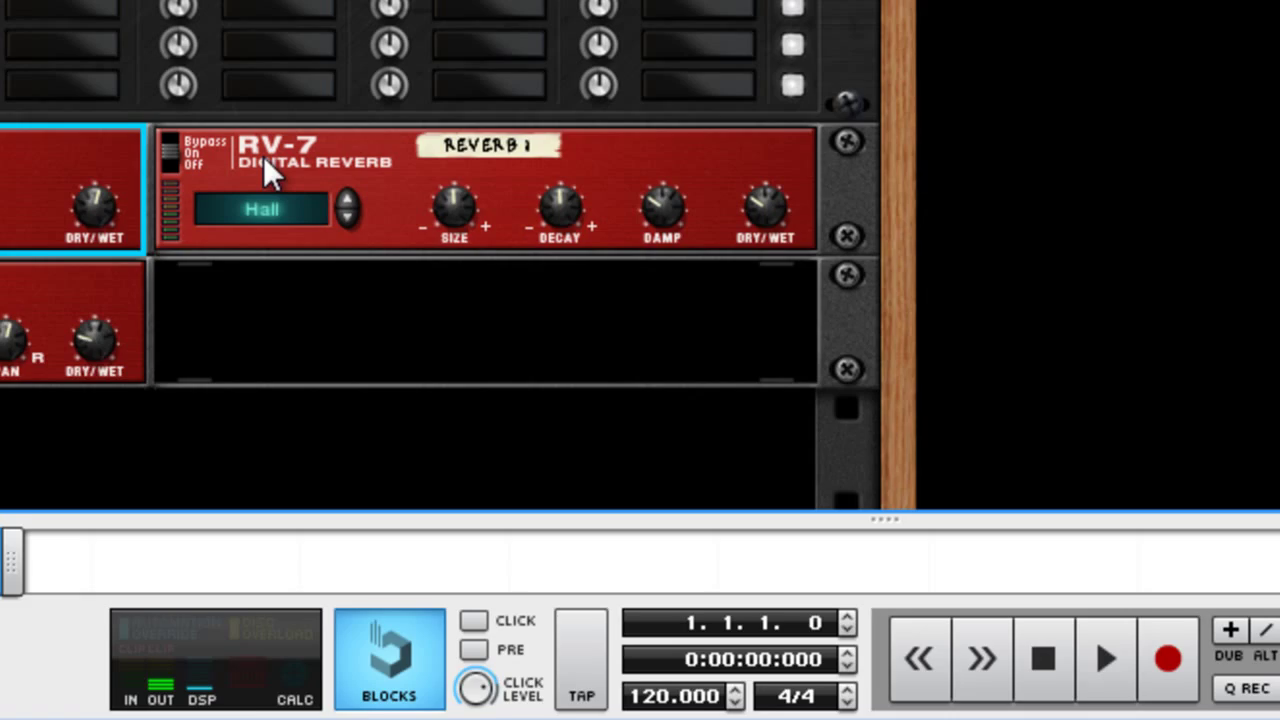